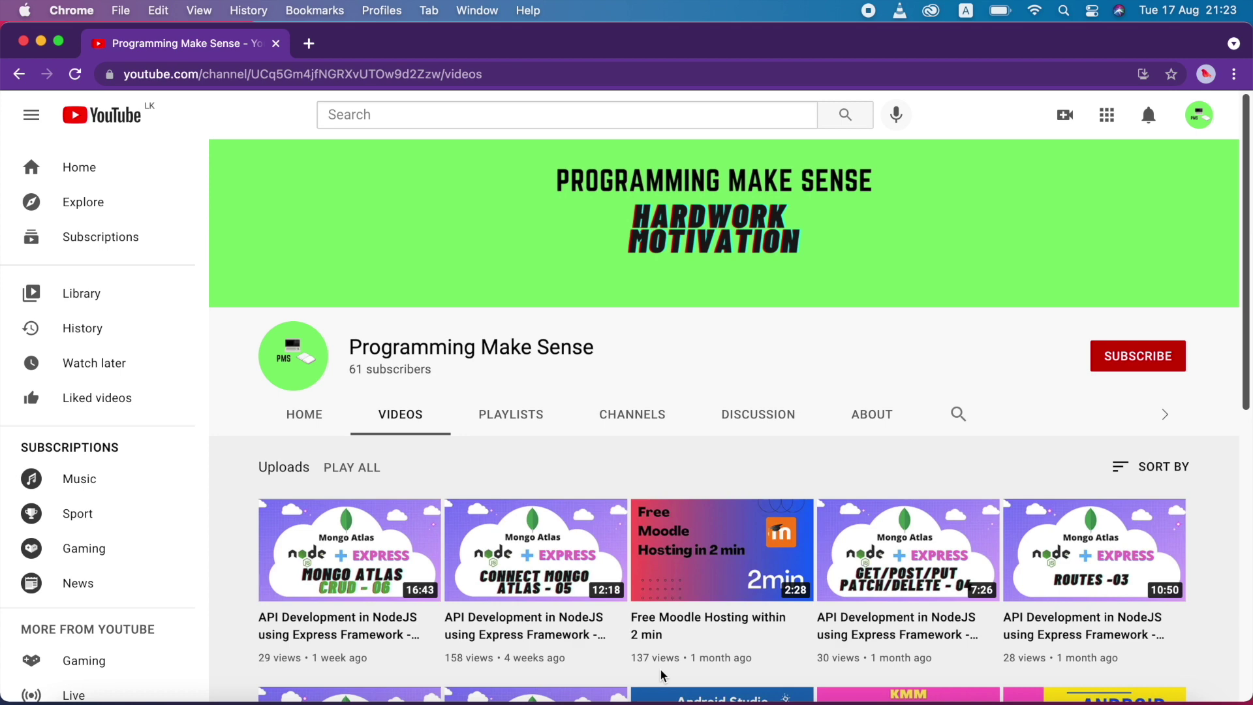
# Scroll the Recently Active Questions list down to the Dart constant-expression question
pyautogui.scroll(-2, 662, 675)
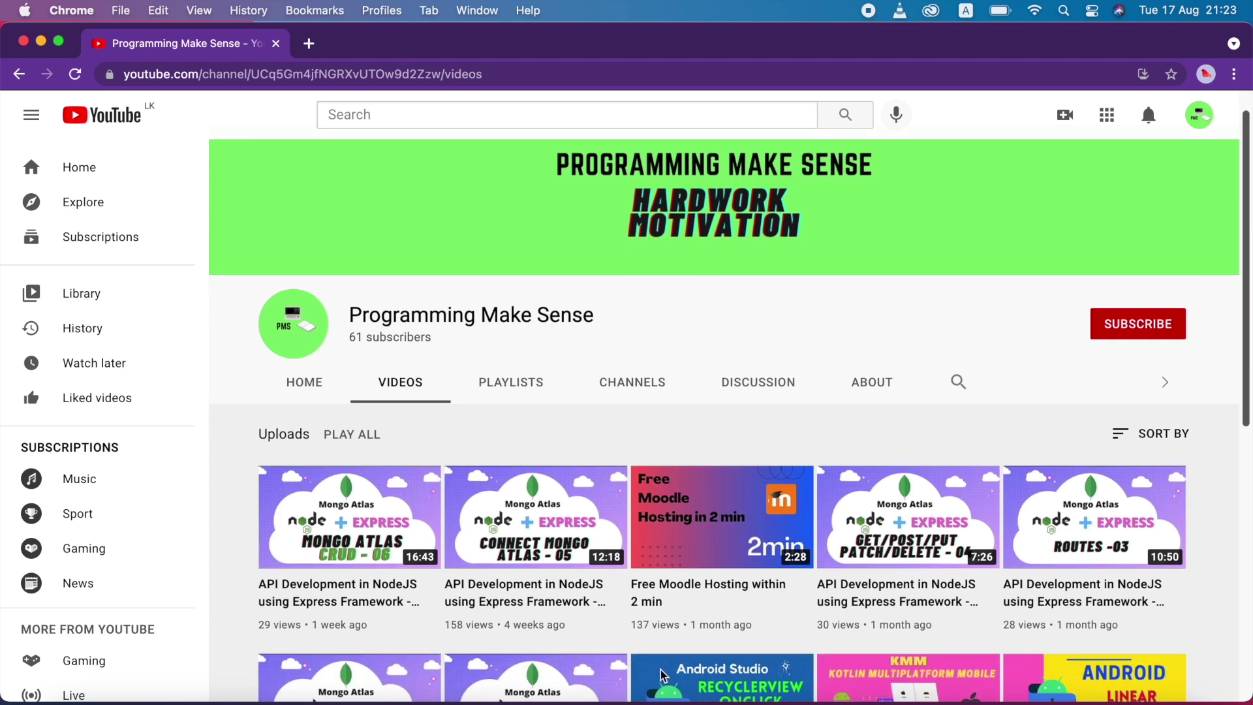
pyautogui.scroll(2, 663, 676)
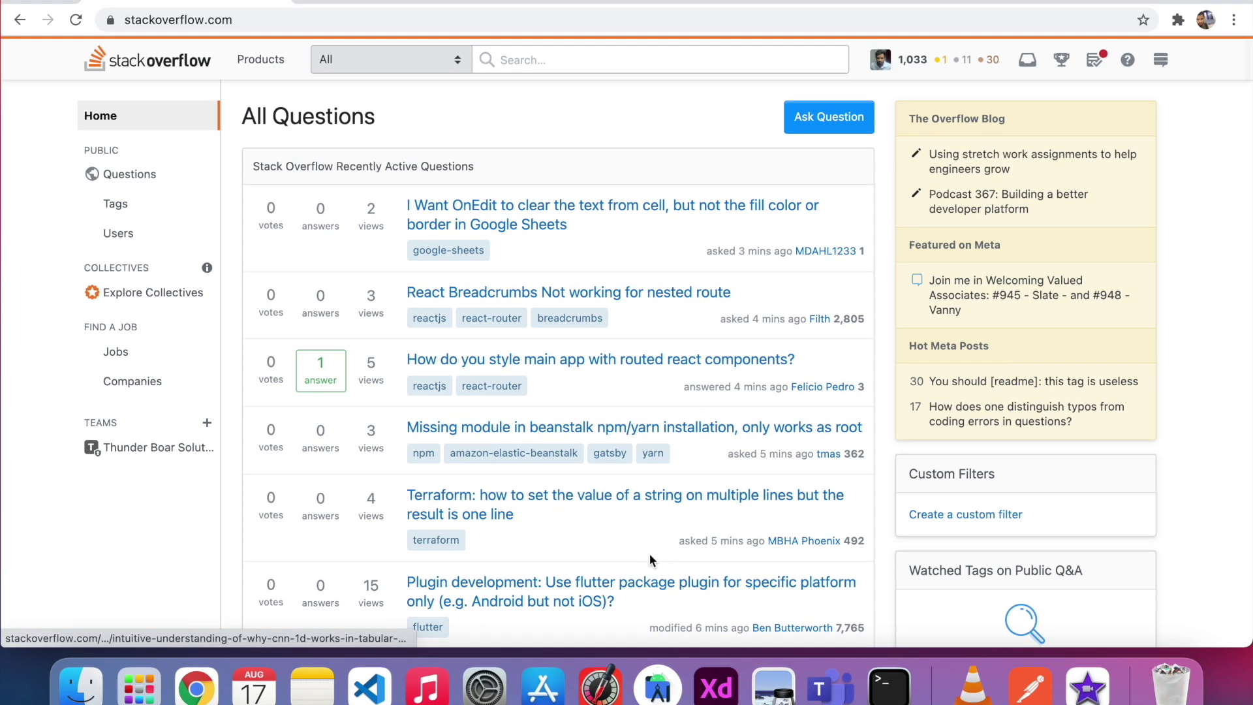
pyautogui.scroll(-3, 649, 553)
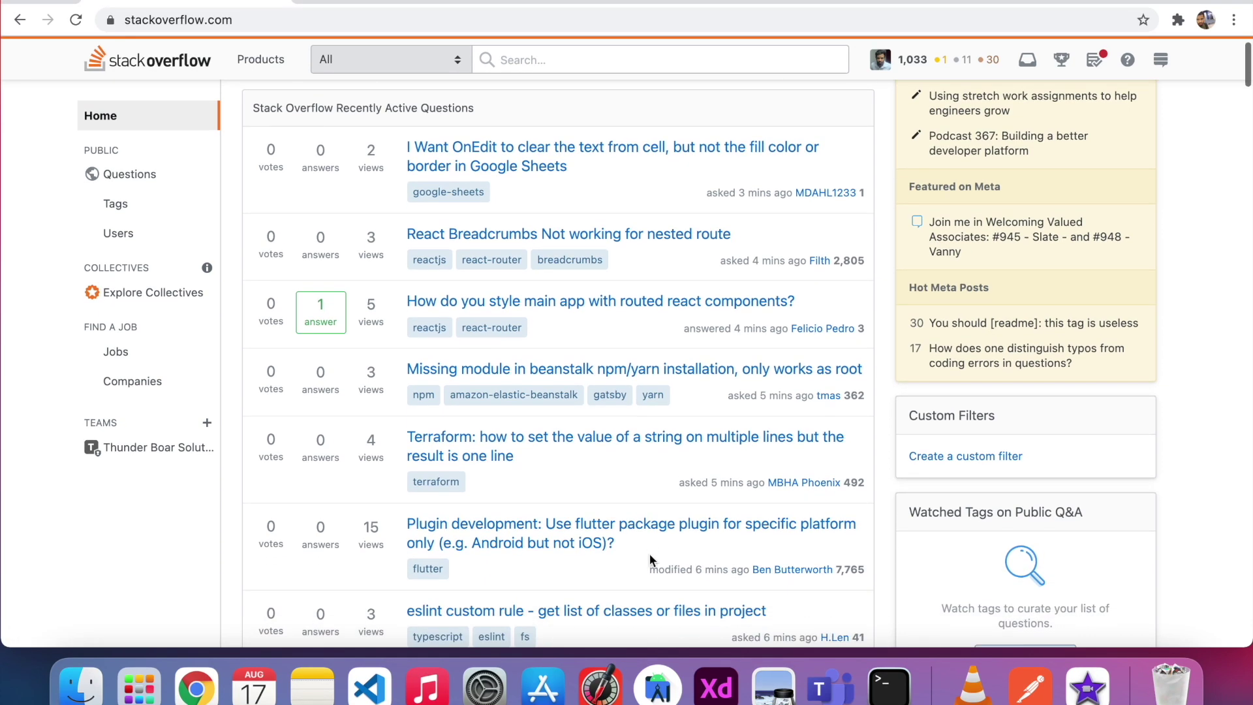
pyautogui.scroll(-5, 649, 553)
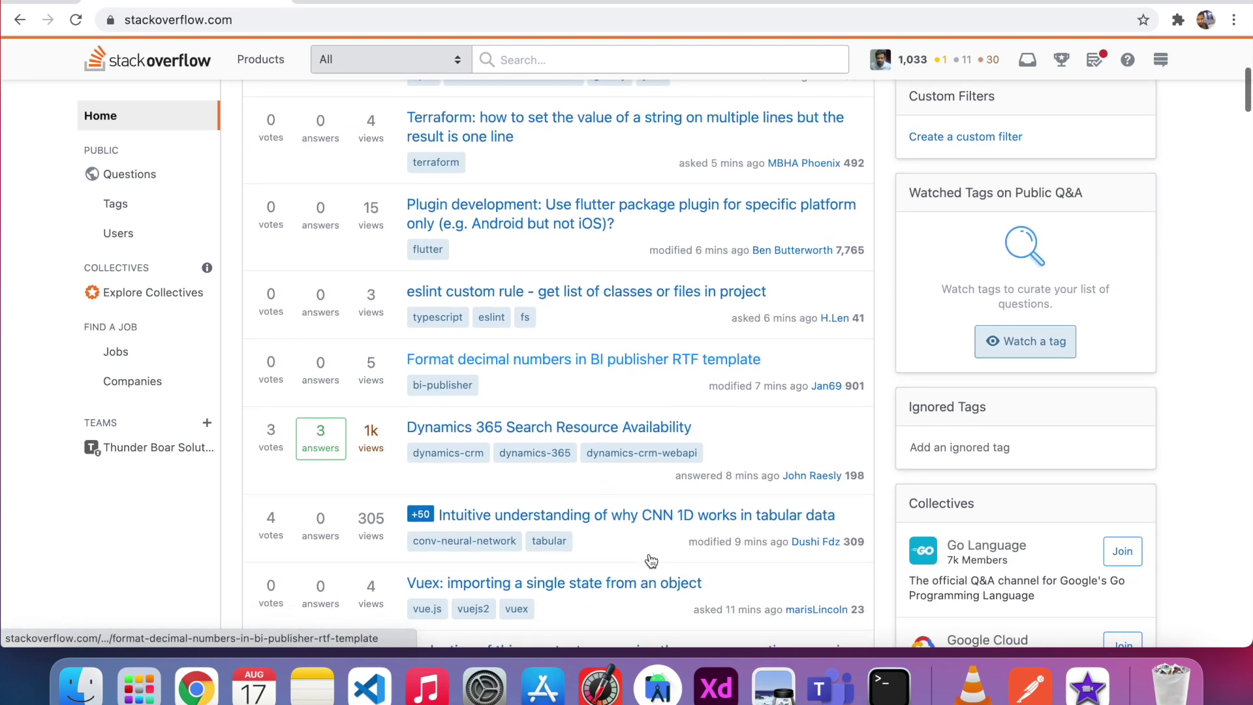
pyautogui.scroll(-6, 651, 560)
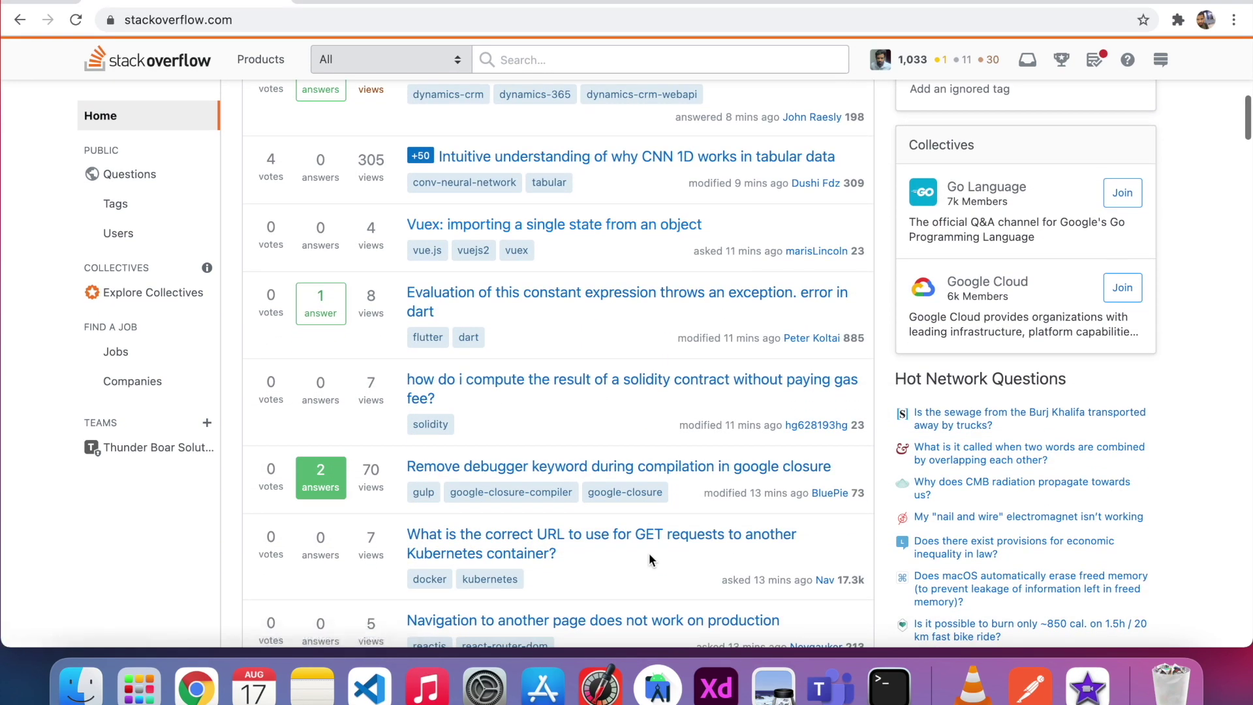
# Open the question 'Evaluation of this constant expression throws an exception. error in dart'
pyautogui.click(586, 298)
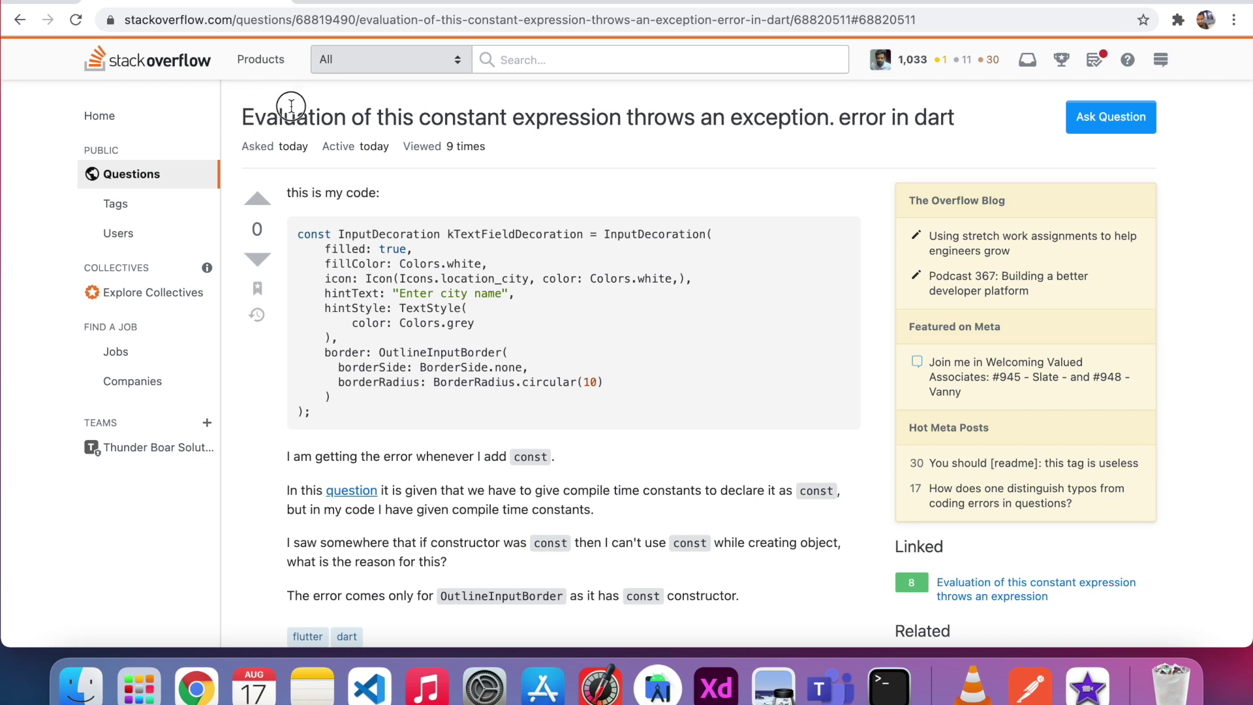
pyautogui.moveTo(268, 112); pyautogui.dragTo(1001, 111)
pyautogui.click(699, 233)
# Read through the question's code, tags and single answer, then return to the top
pyautogui.scroll(-2, 696, 237)
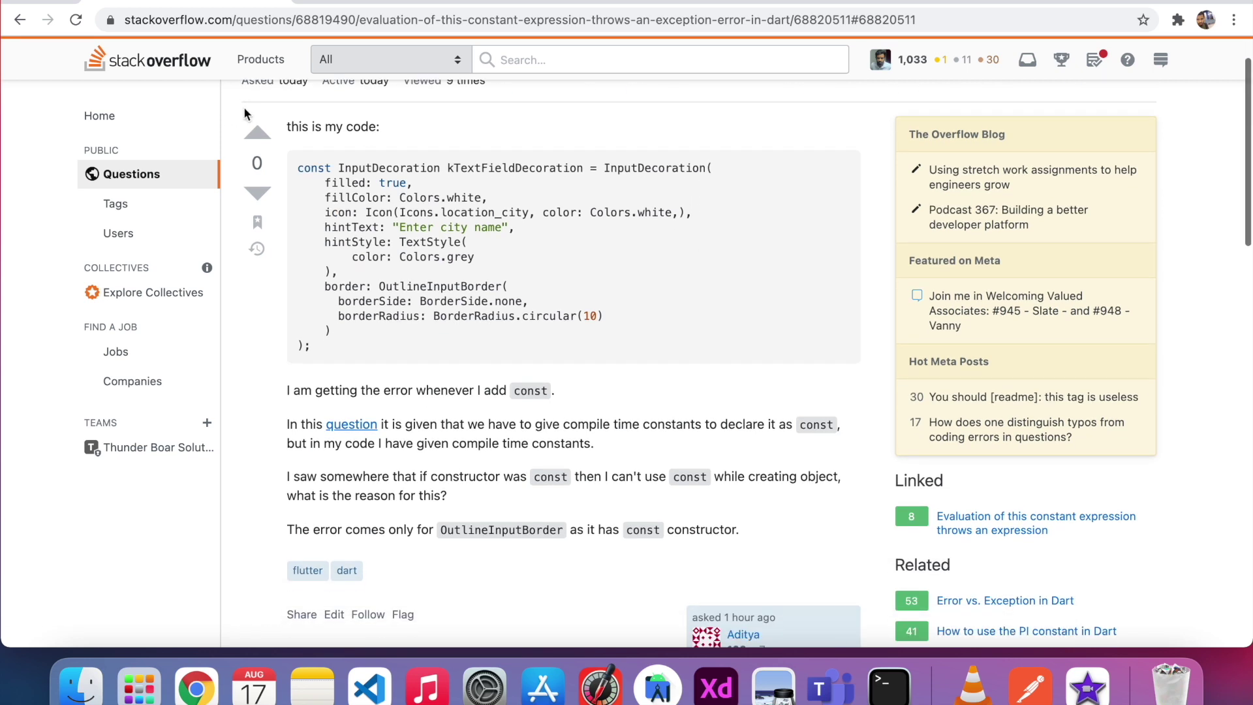
pyautogui.scroll(-1, 284, 116)
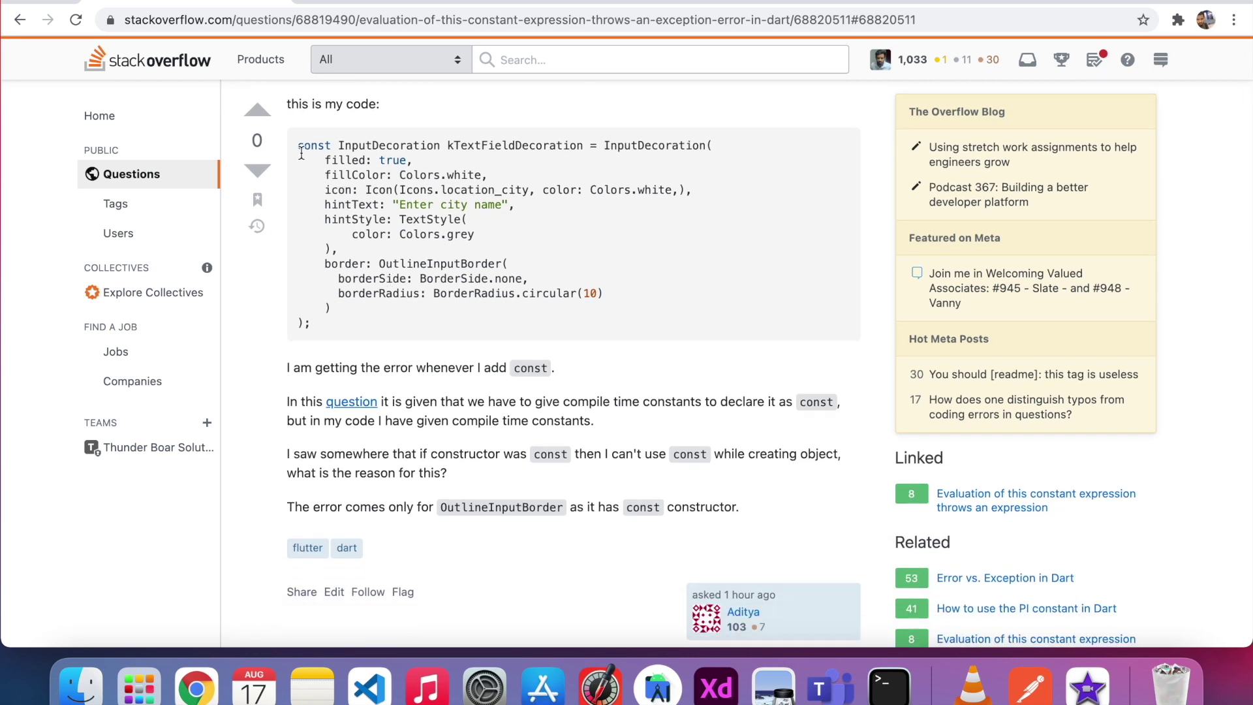
pyautogui.moveTo(297, 143); pyautogui.dragTo(481, 409)
pyautogui.scroll(-3, 323, 330)
pyautogui.click(479, 409)
pyautogui.scroll(-3, 479, 409)
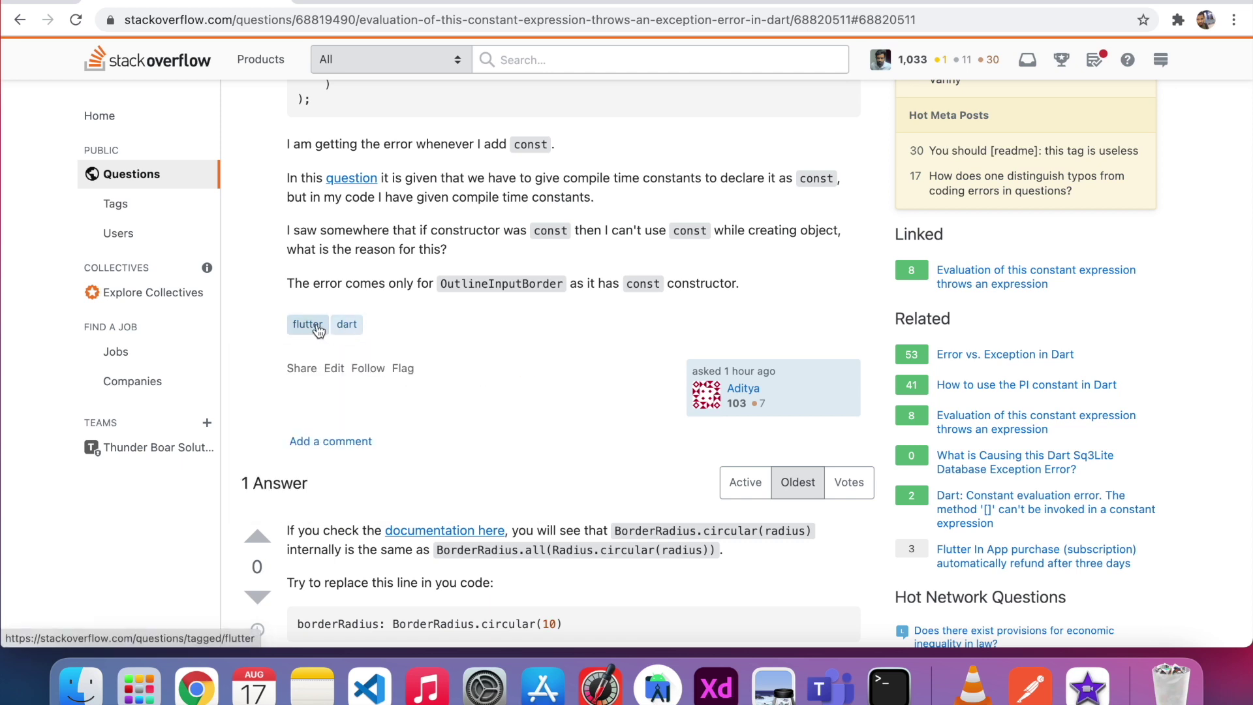
pyautogui.moveTo(318, 331)
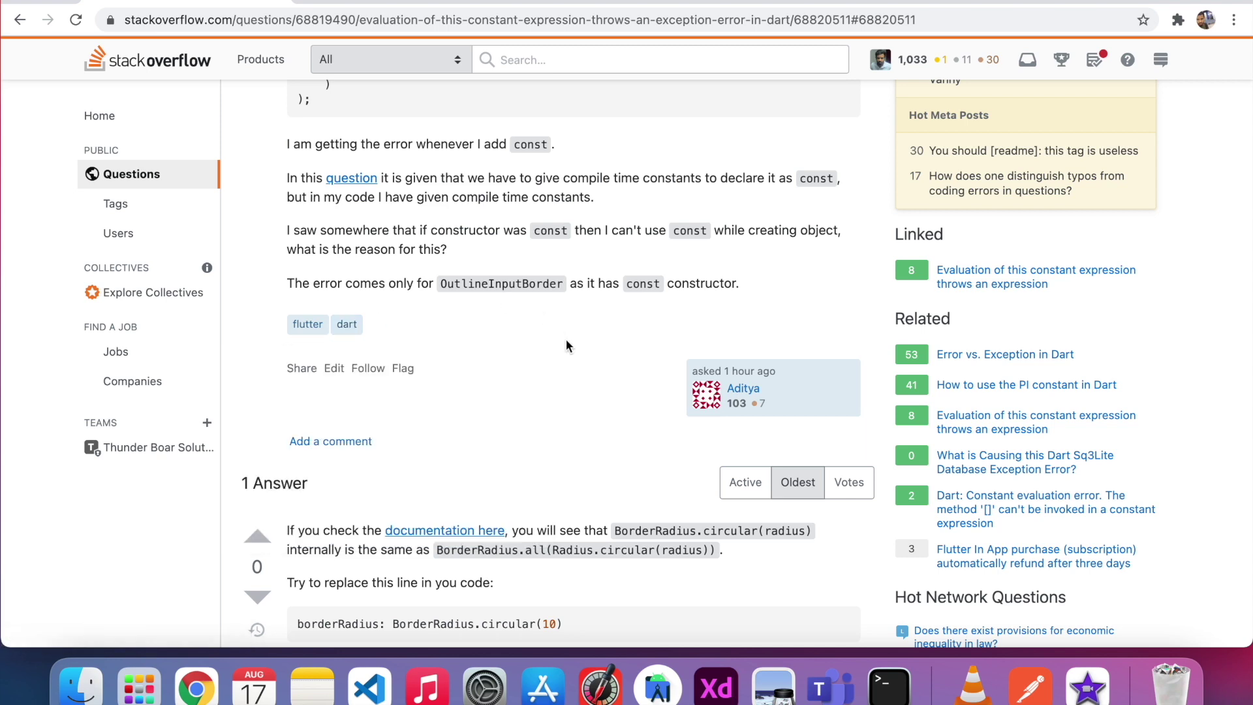
pyautogui.scroll(-2, 565, 338)
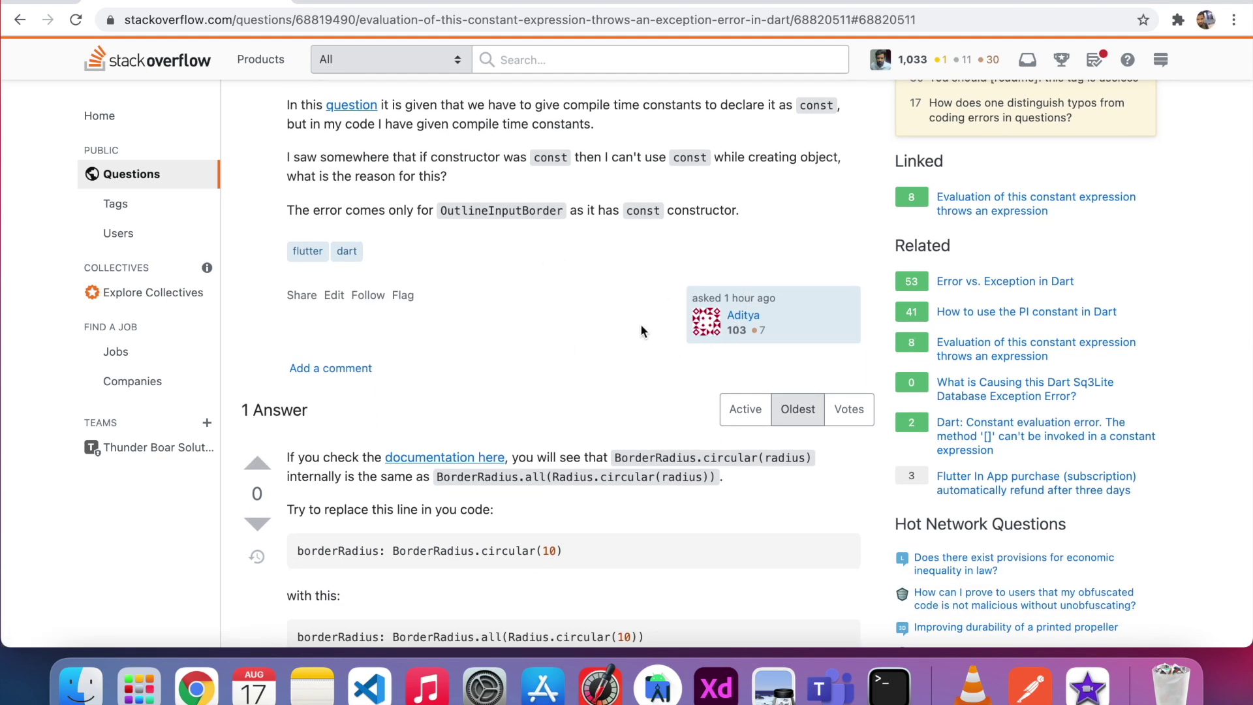
pyautogui.scroll(-6, 637, 369)
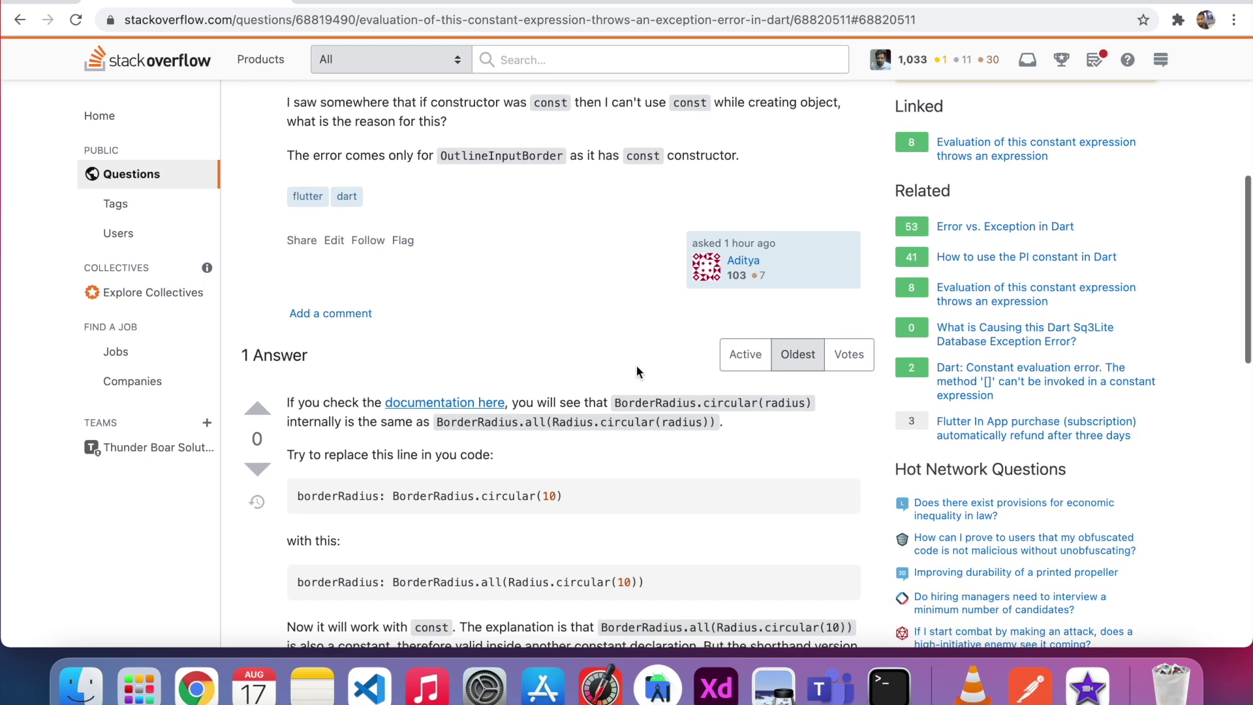
pyautogui.scroll(-2, 421, 243)
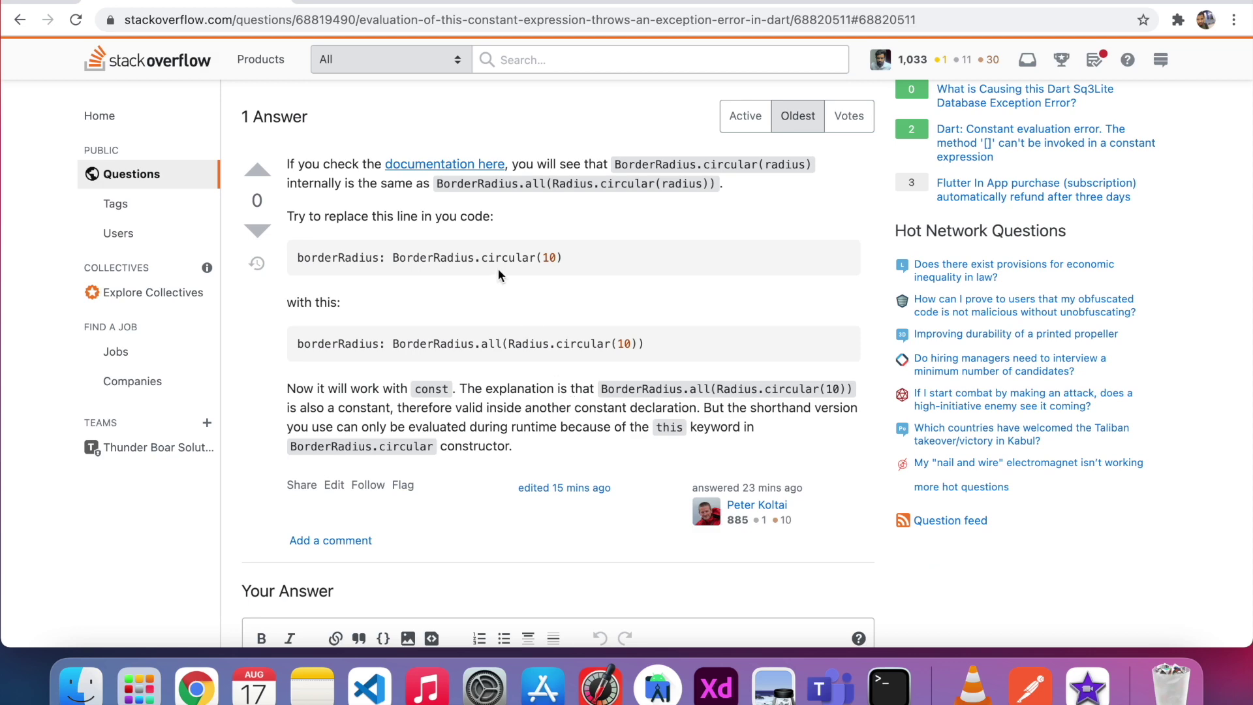
pyautogui.scroll(10, 499, 272)
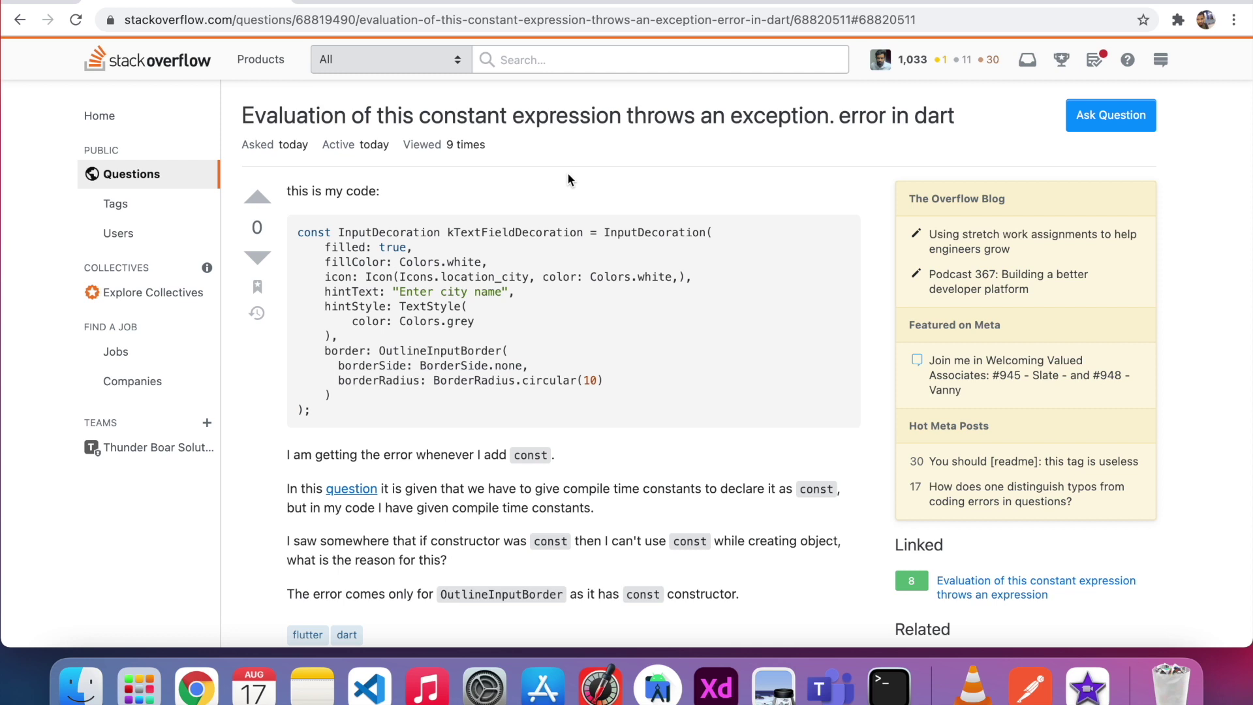
pyautogui.scroll(-1, 595, 333)
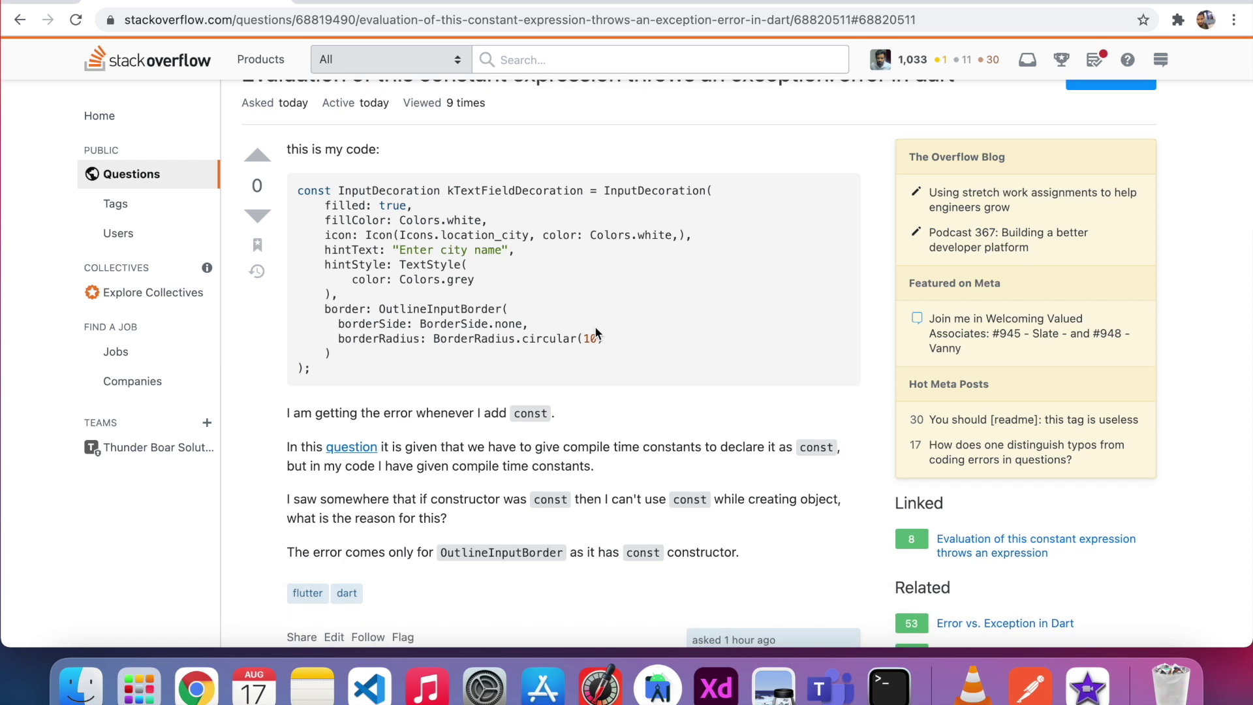
# Upvote the Dart question to a score of 1 and reload the page
pyautogui.click(259, 159)
pyautogui.scroll(-4, 469, 307)
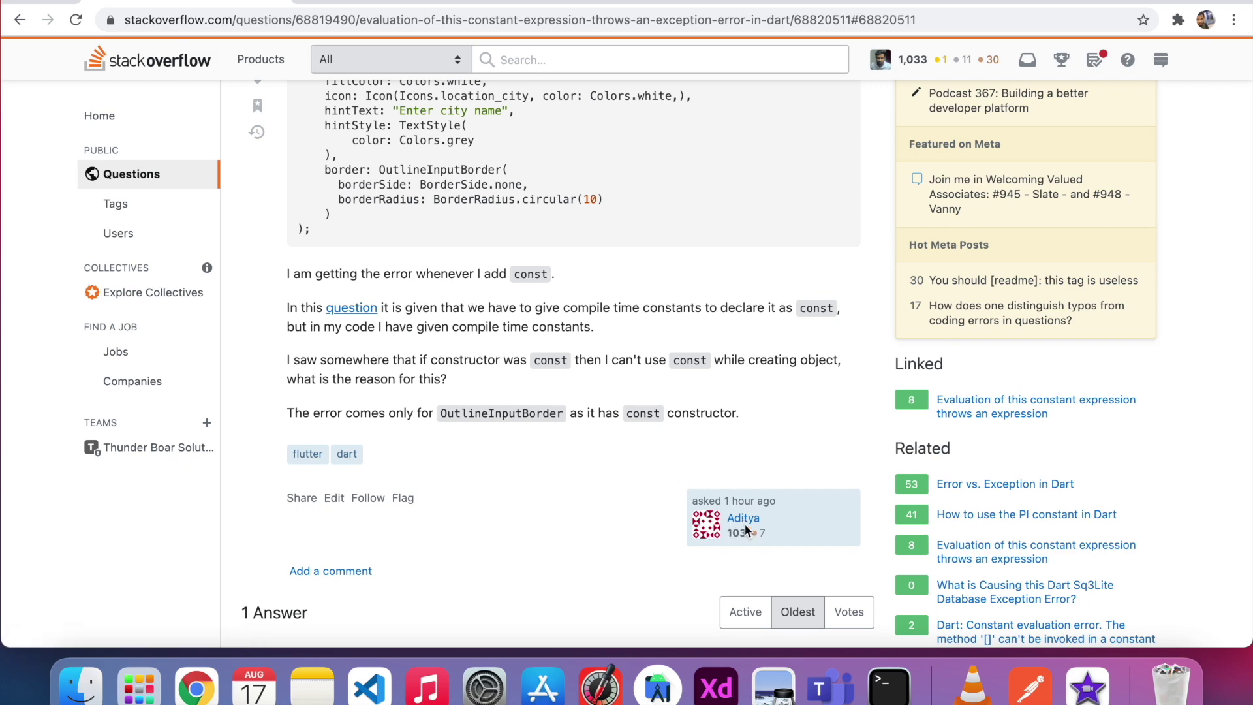
pyautogui.scroll(2, 644, 351)
pyautogui.scroll(-3, 732, 521)
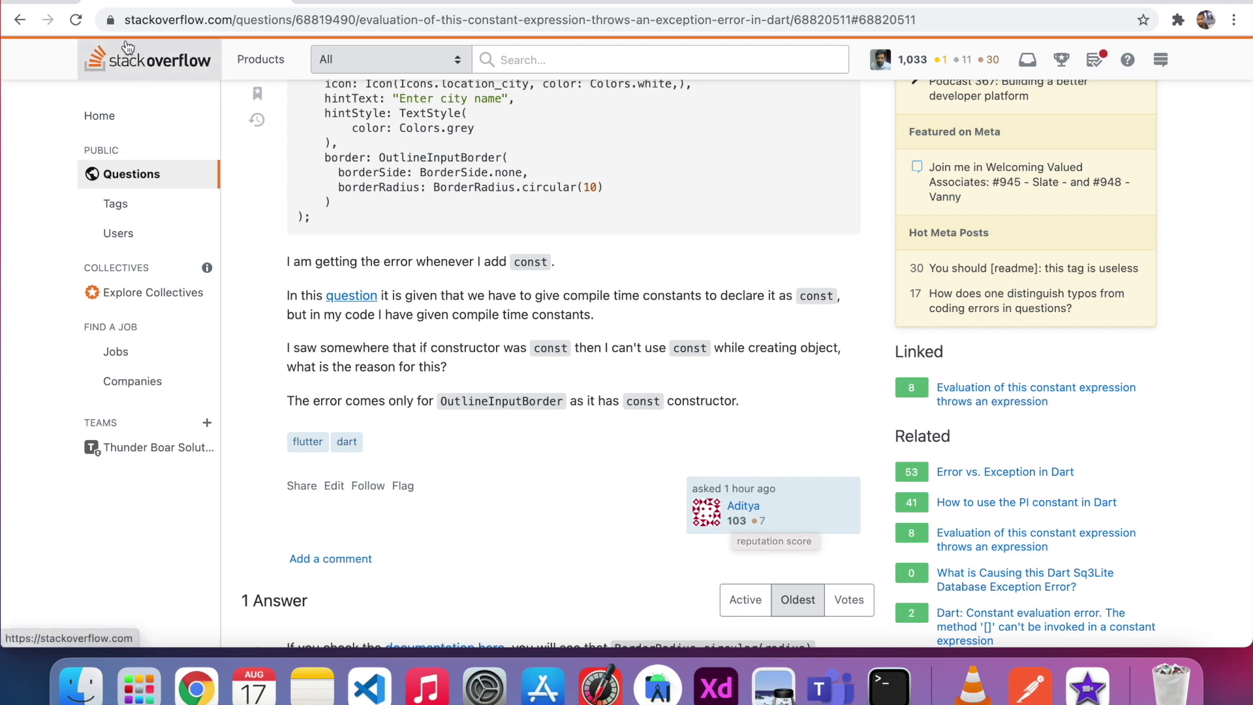
pyautogui.click(77, 21)
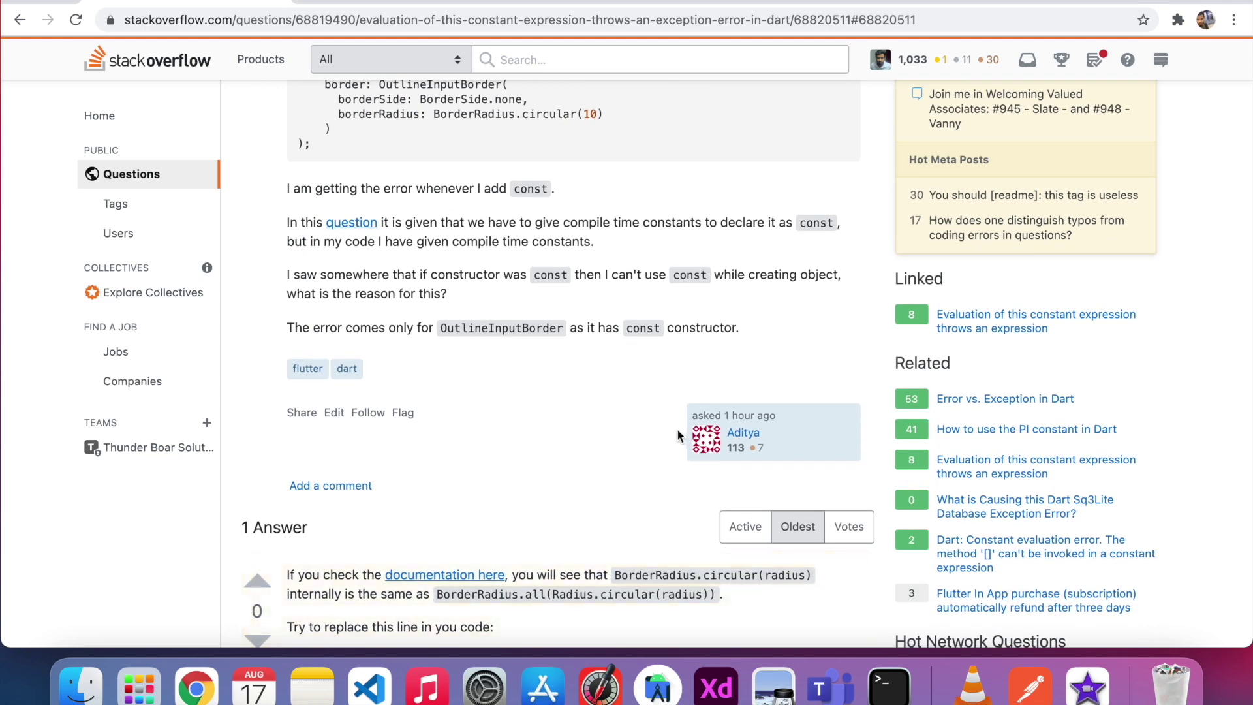
pyautogui.scroll(5, 677, 431)
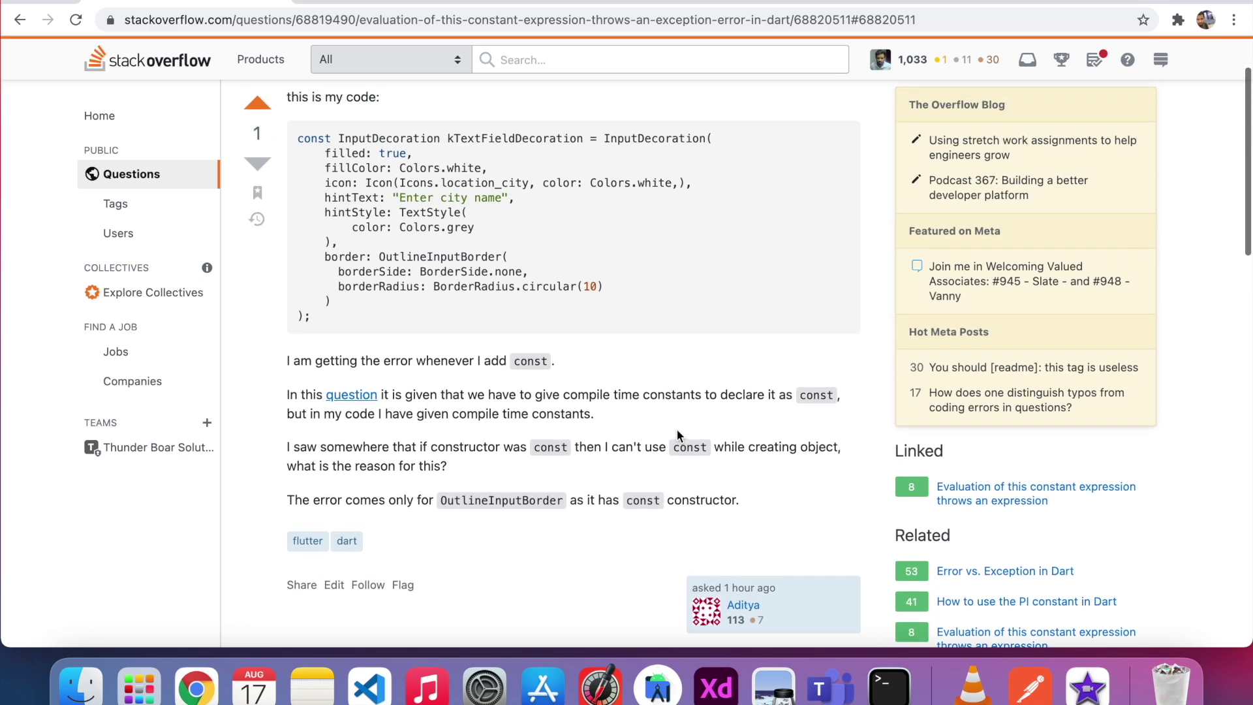
# Unbookmark the Dart question, refresh the Bookmarks list down to 82, and return to its answer
pyautogui.click(259, 198)
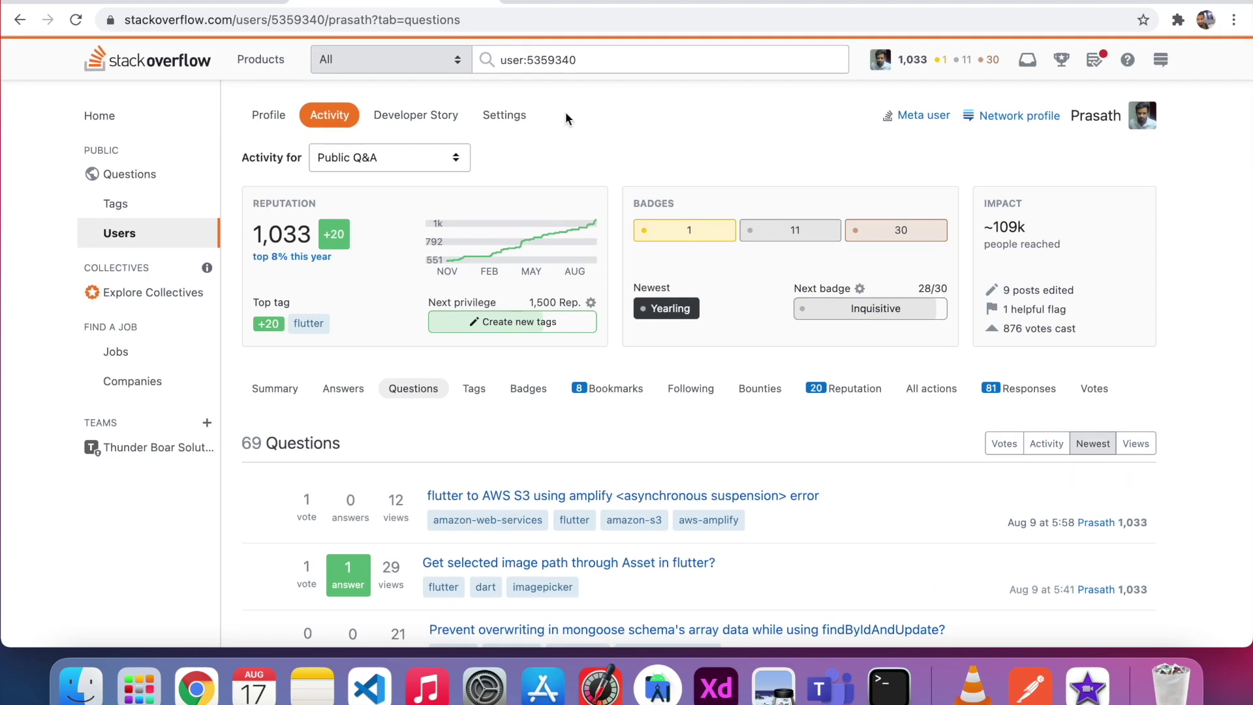
pyautogui.scroll(-1, 623, 211)
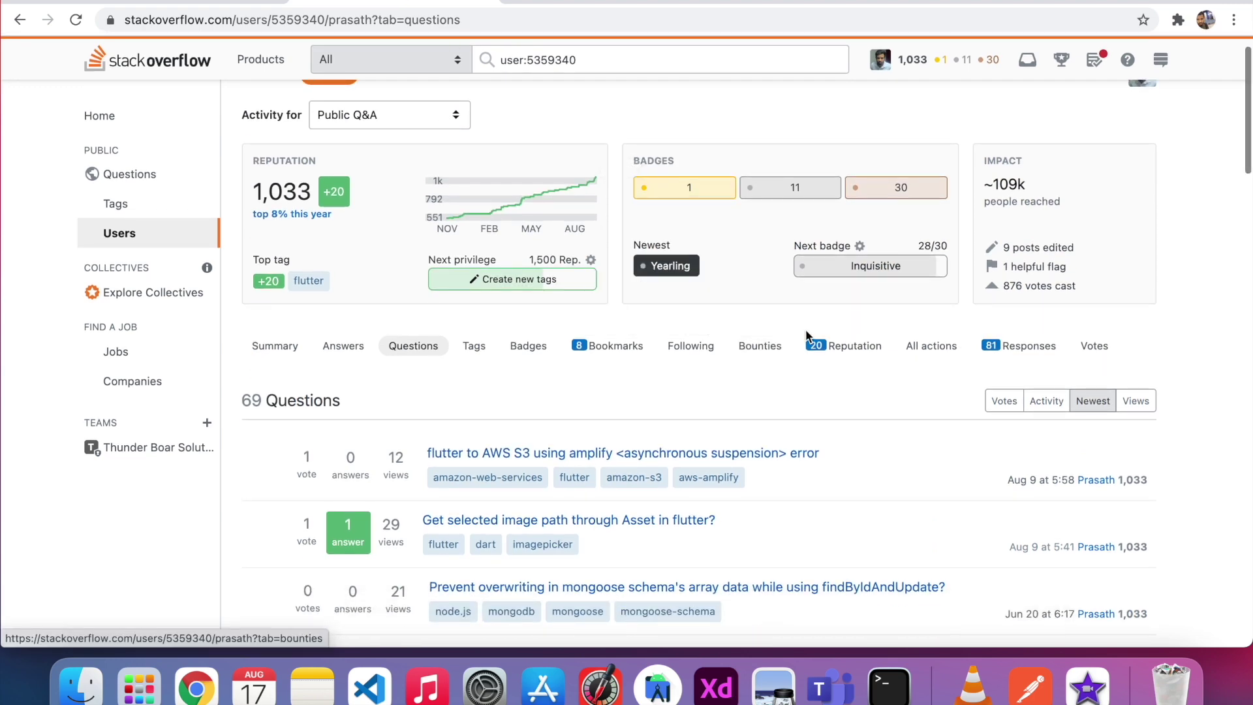
pyautogui.click(622, 352)
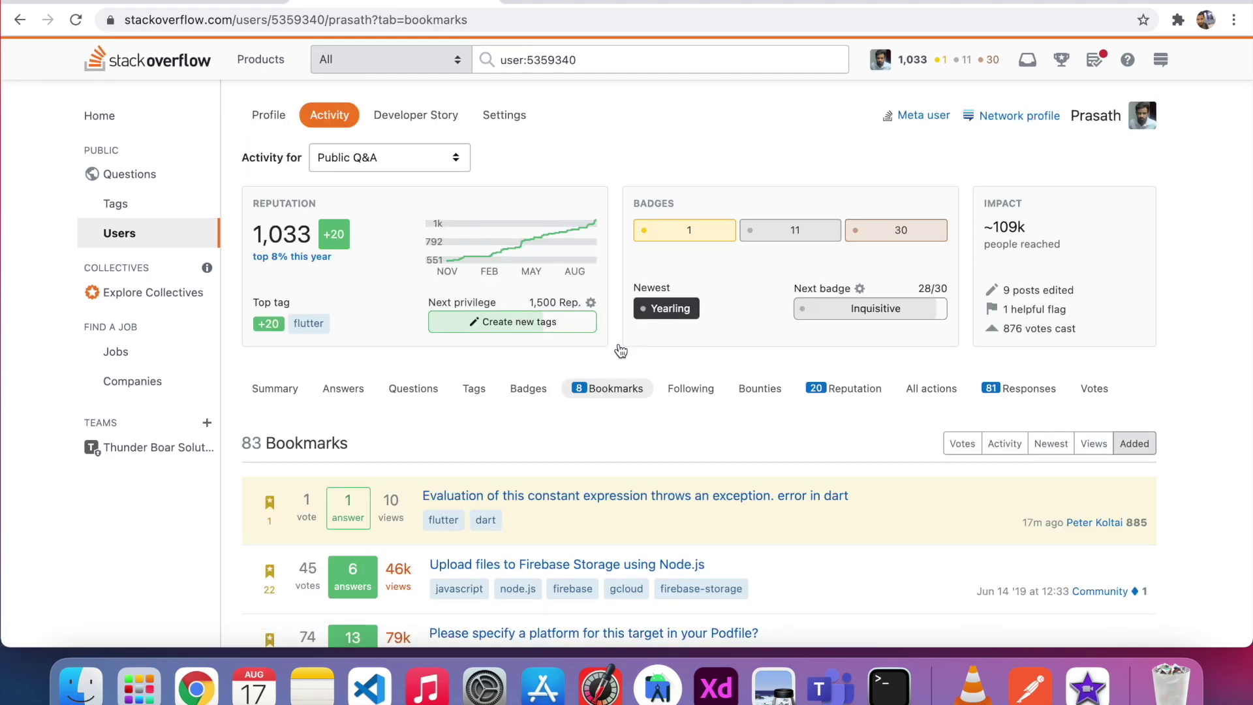
pyautogui.scroll(-2, 636, 425)
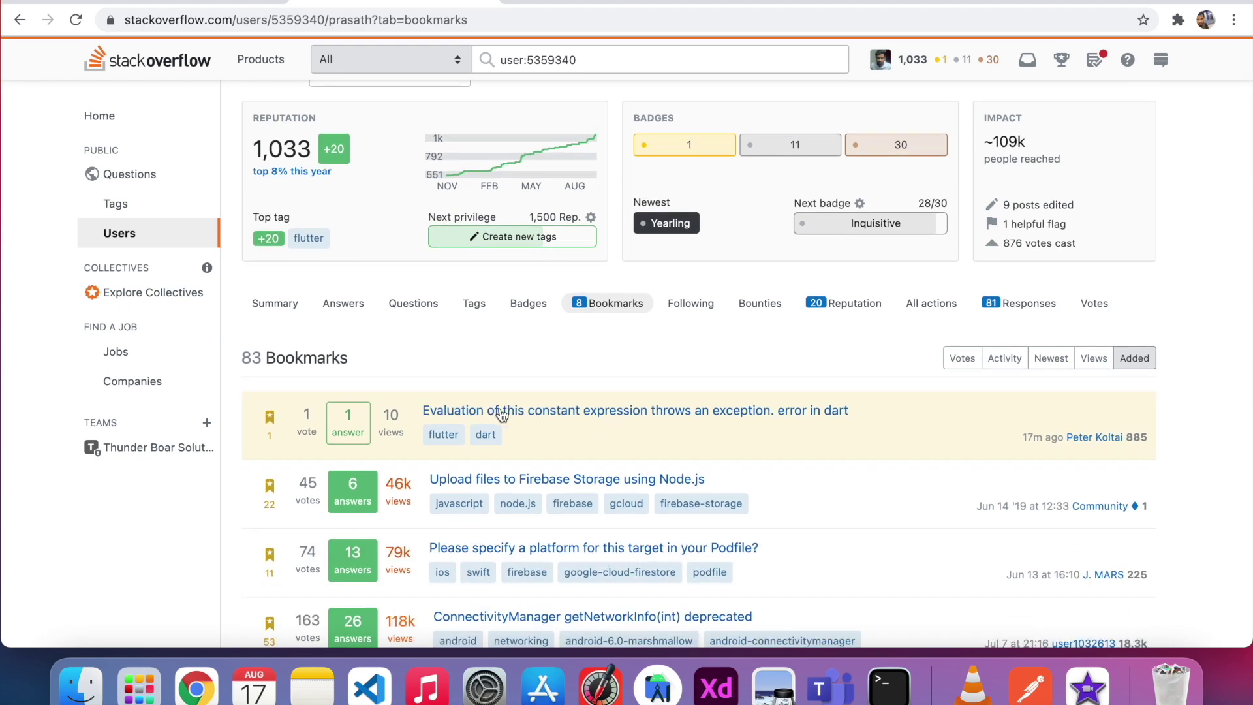
pyautogui.click(507, 418)
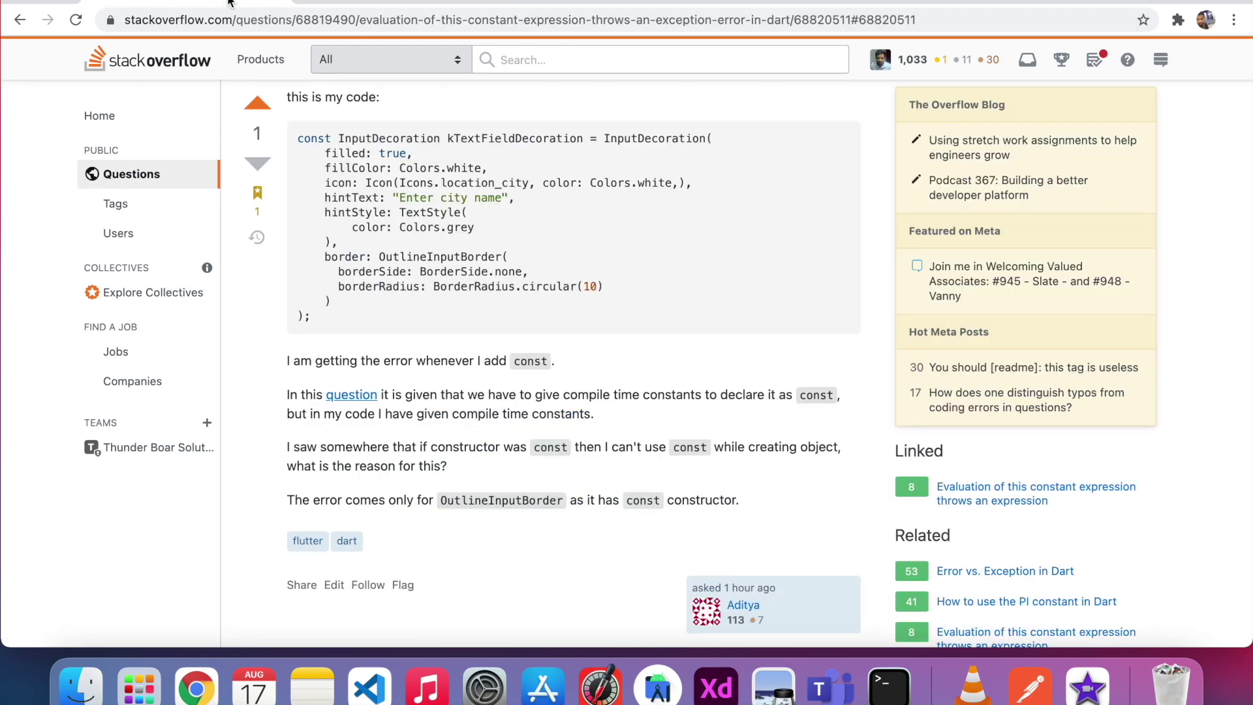
pyautogui.press('super+bracketleft')
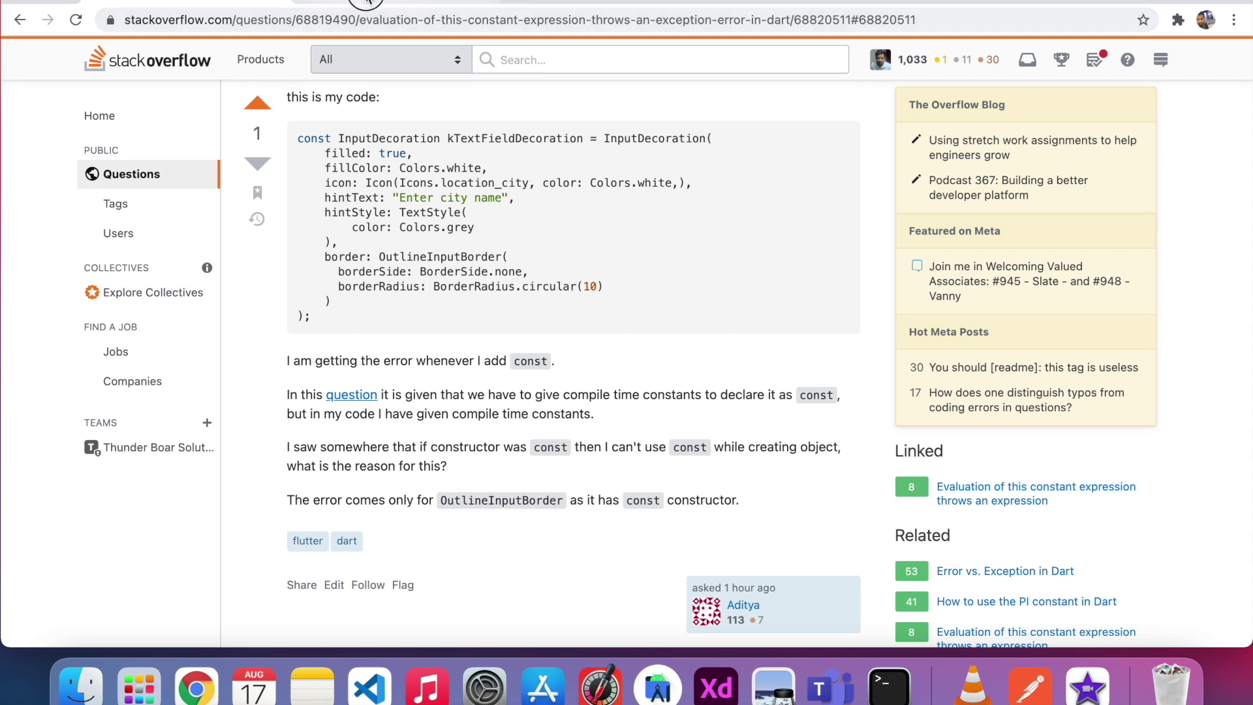
pyautogui.click(76, 19)
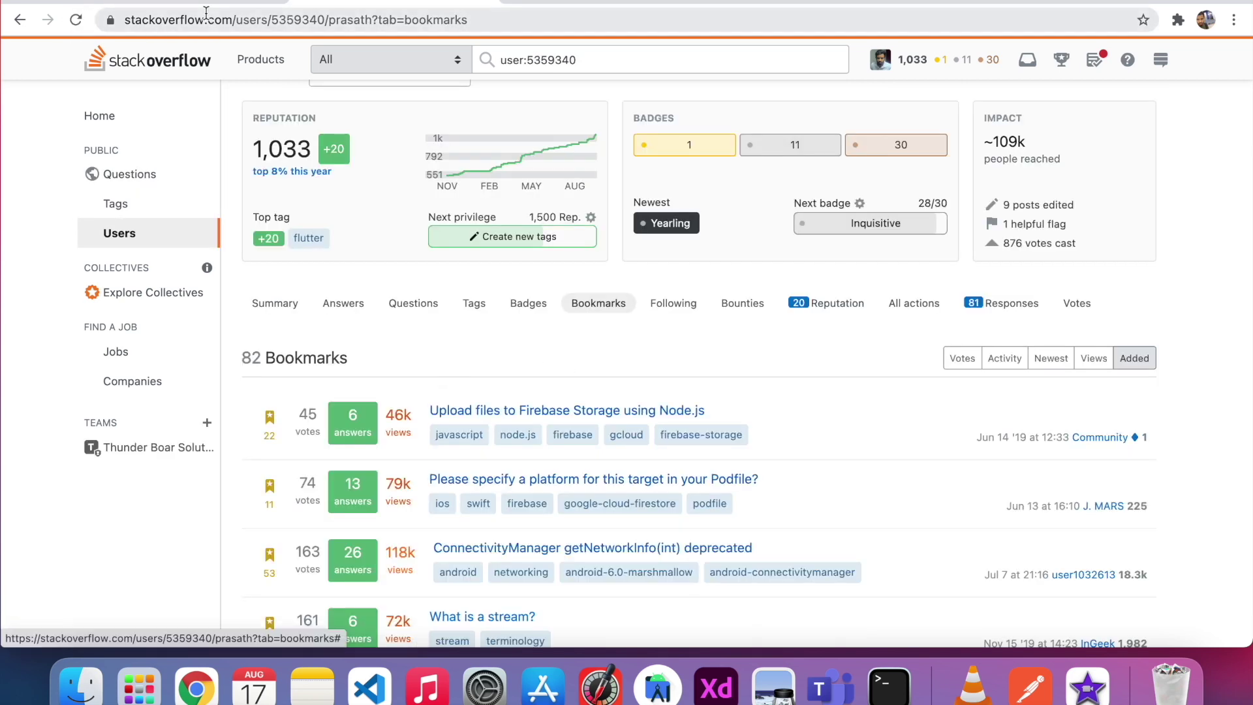
pyautogui.click(206, 8)
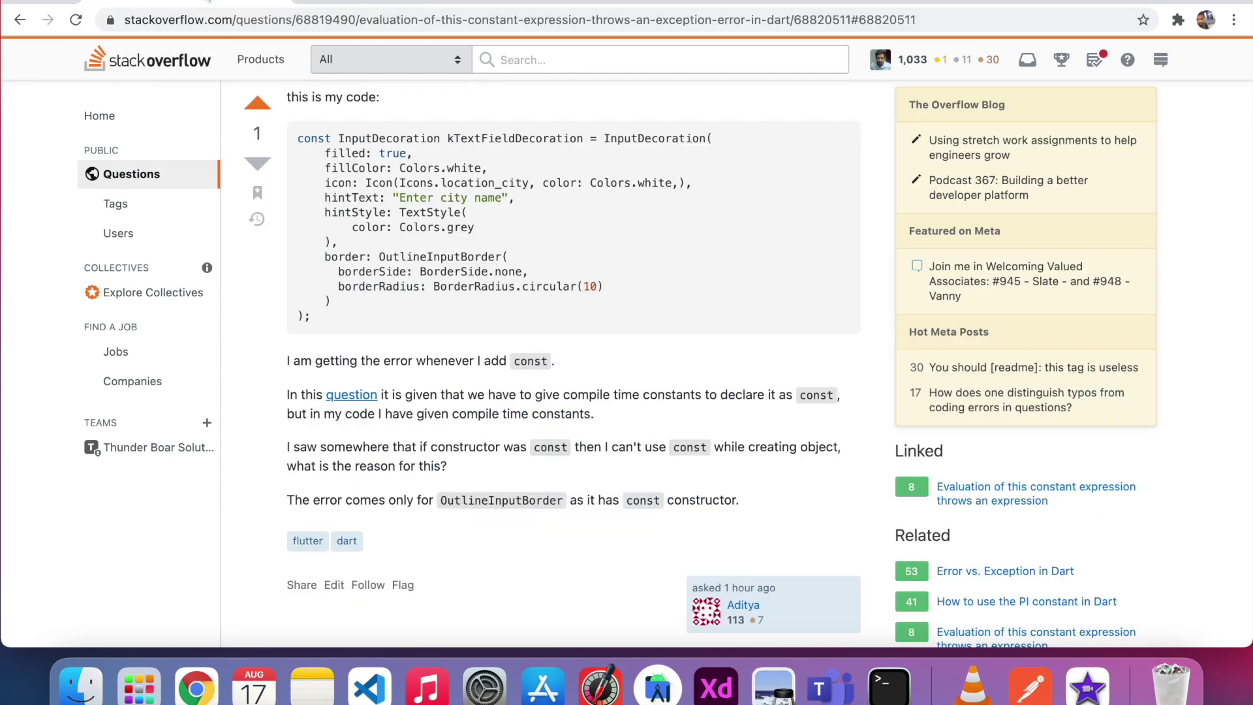
pyautogui.scroll(-10, 421, 288)
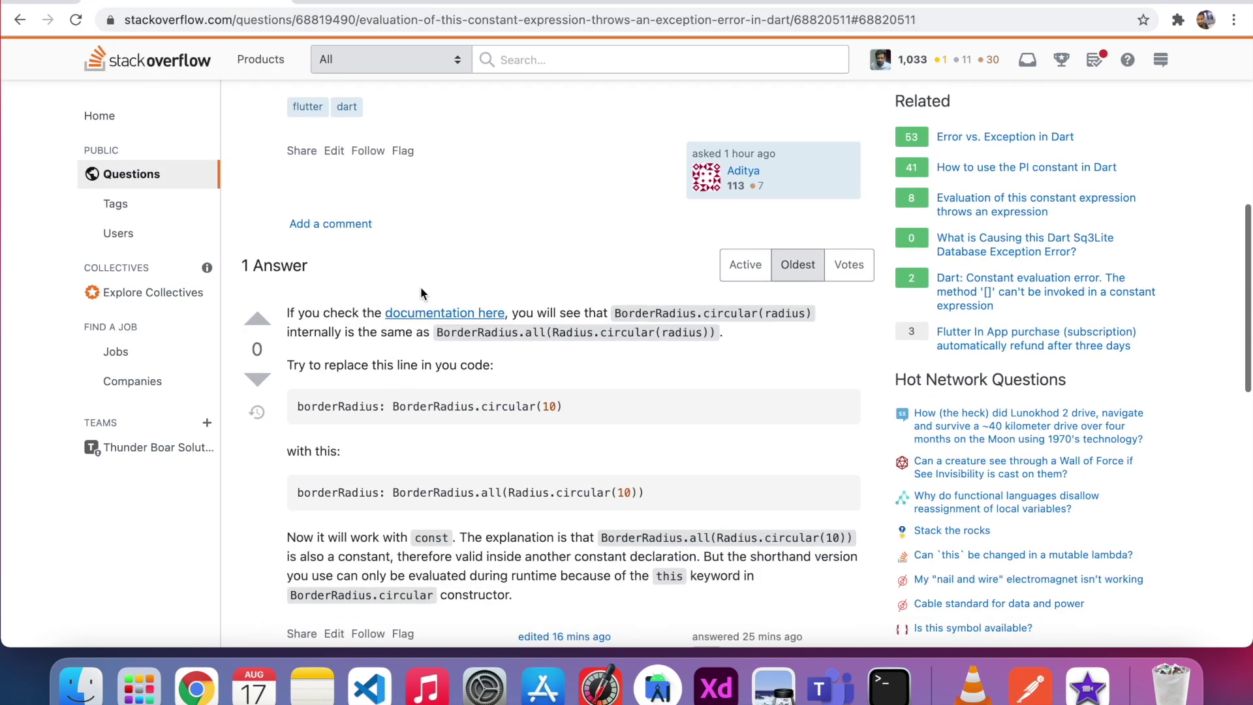
pyautogui.scroll(-2, 457, 307)
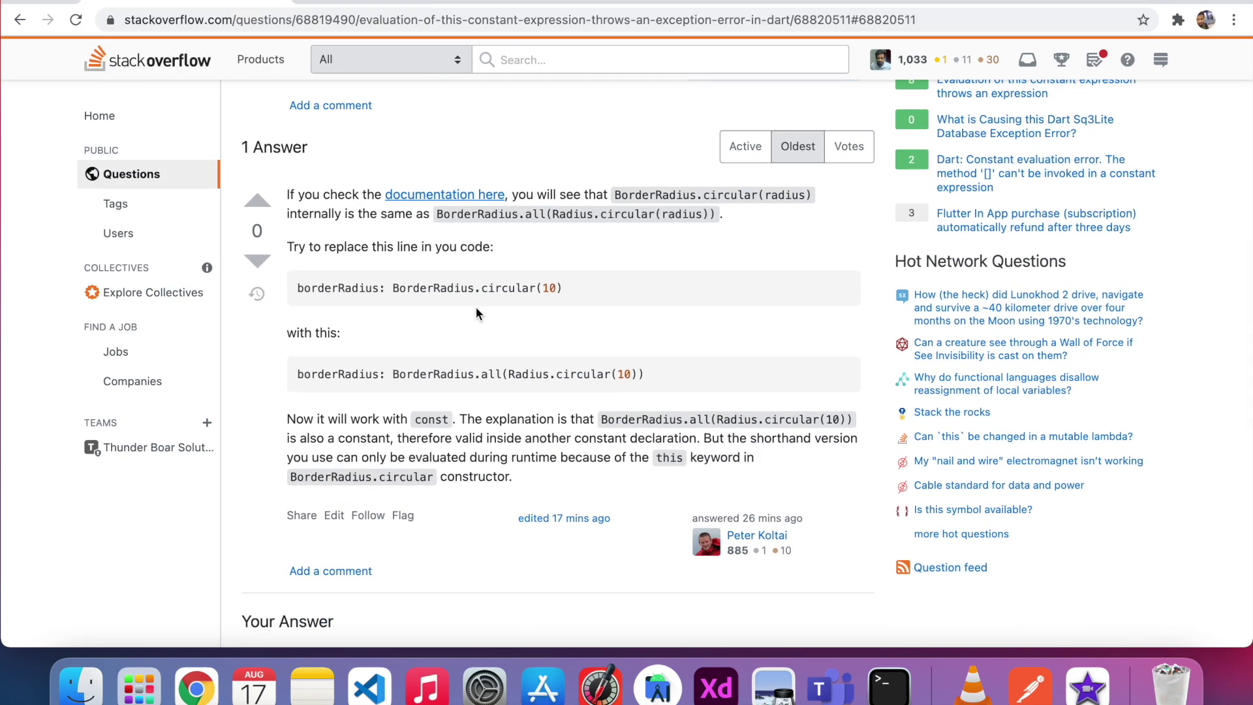
pyautogui.click(256, 203)
pyautogui.scroll(-3, 331, 385)
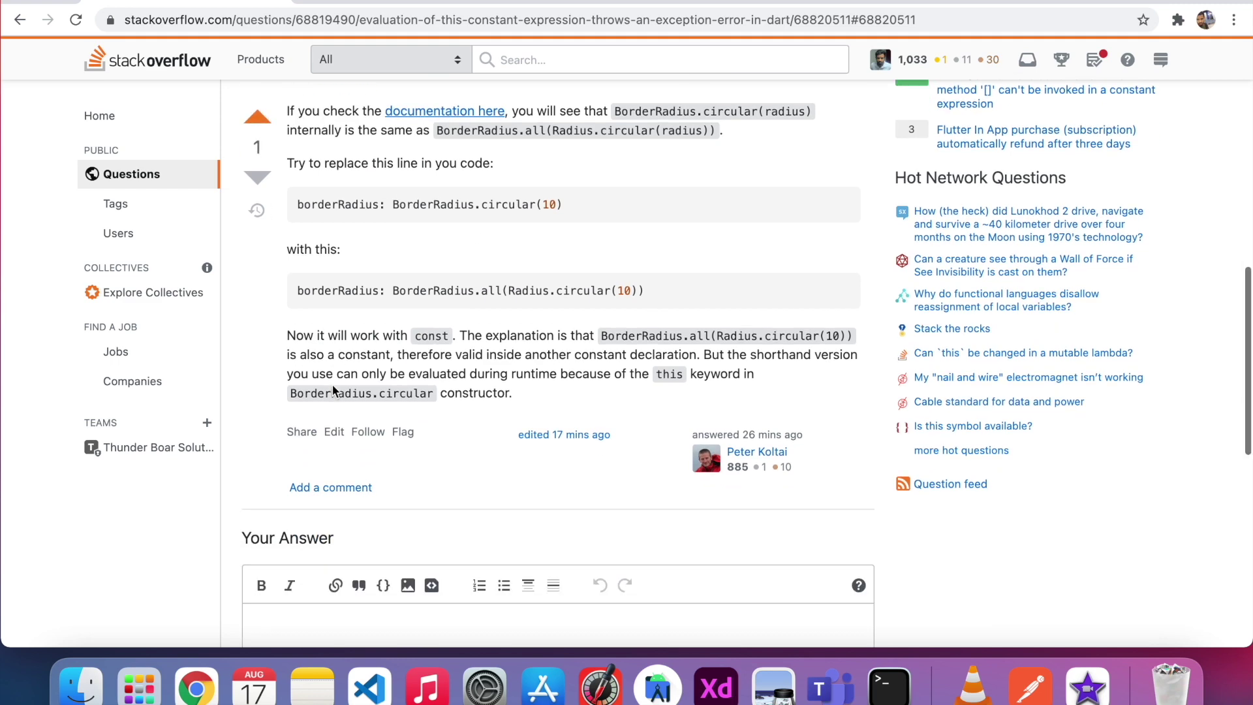
pyautogui.scroll(4, 332, 385)
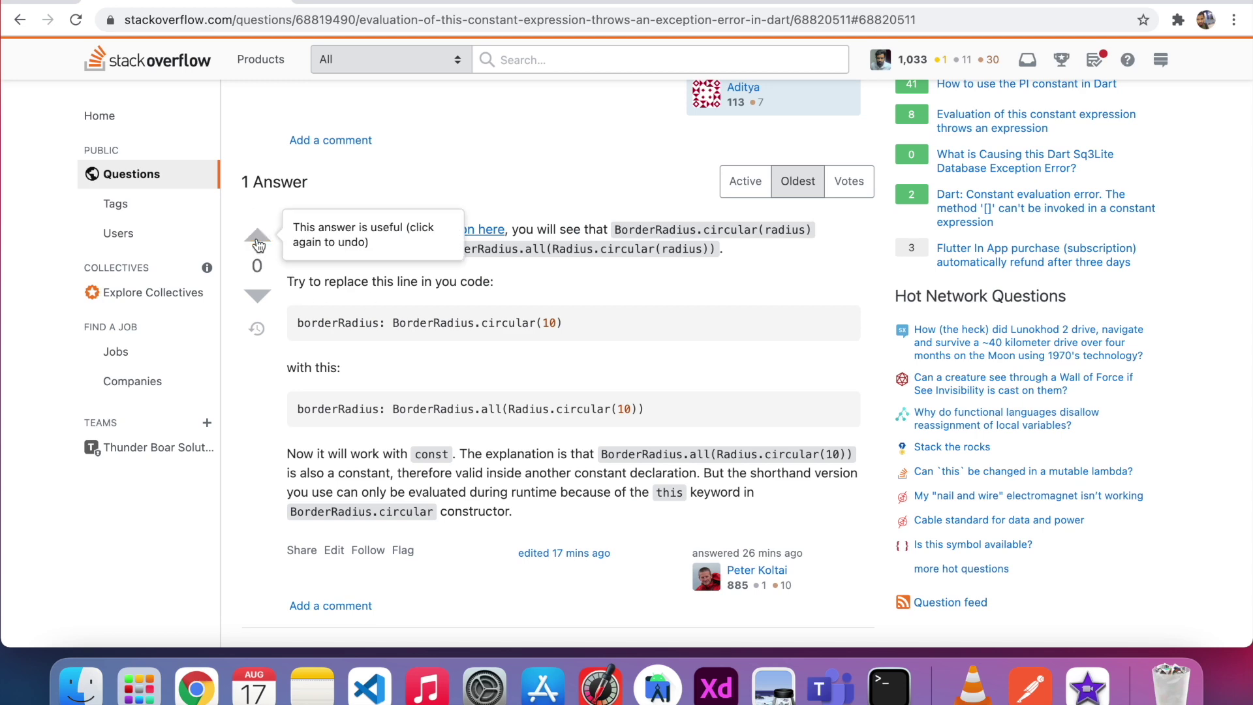
pyautogui.scroll(10, 257, 243)
pyautogui.click(258, 201)
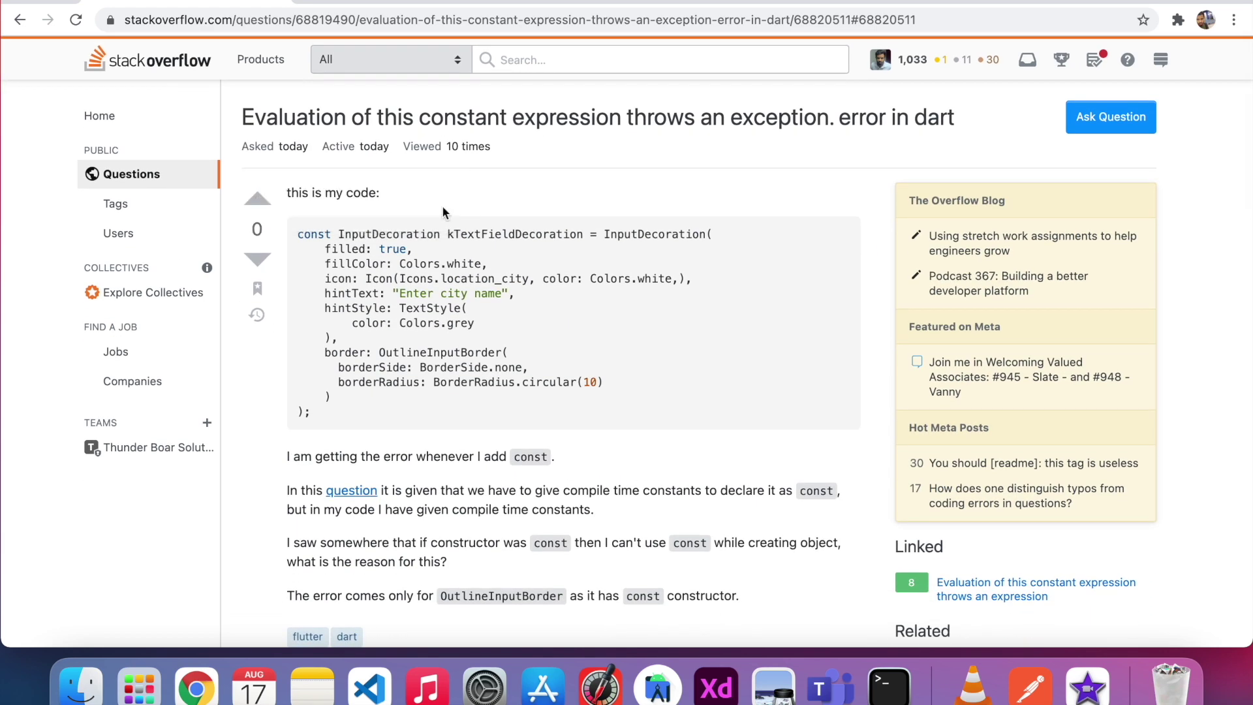
pyautogui.scroll(-8, 473, 210)
pyautogui.scroll(-3, 474, 218)
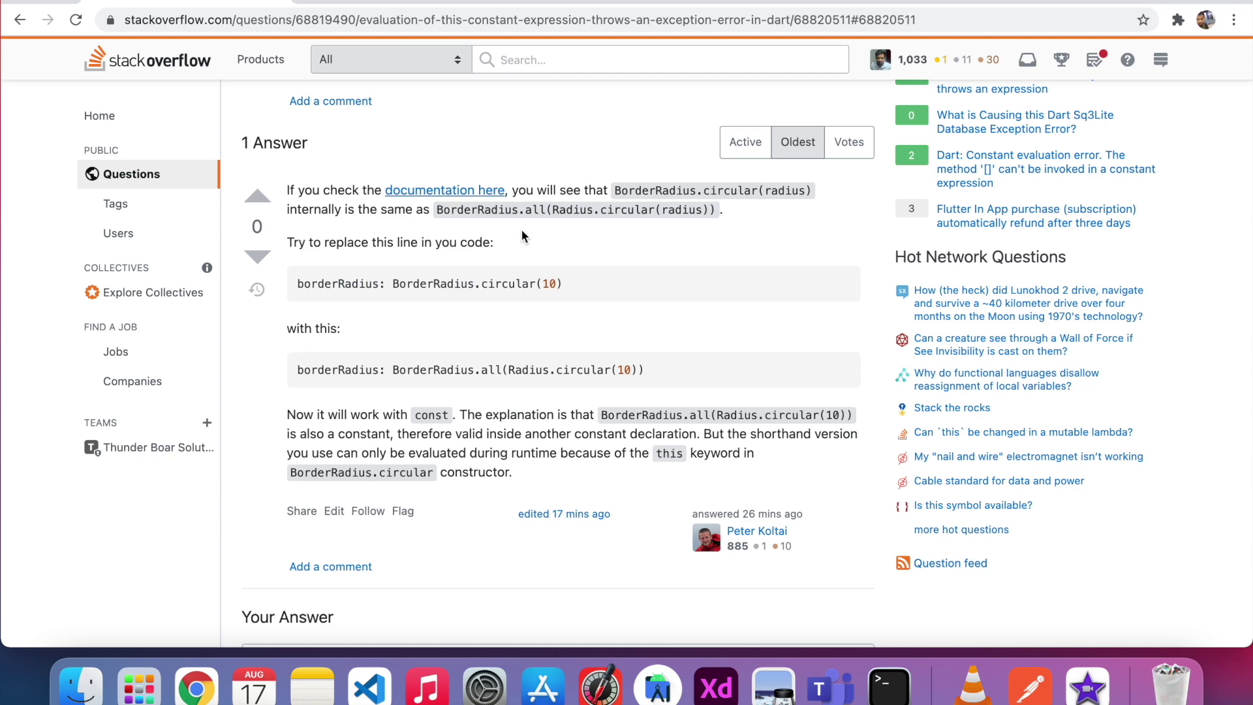
pyautogui.scroll(10, 522, 231)
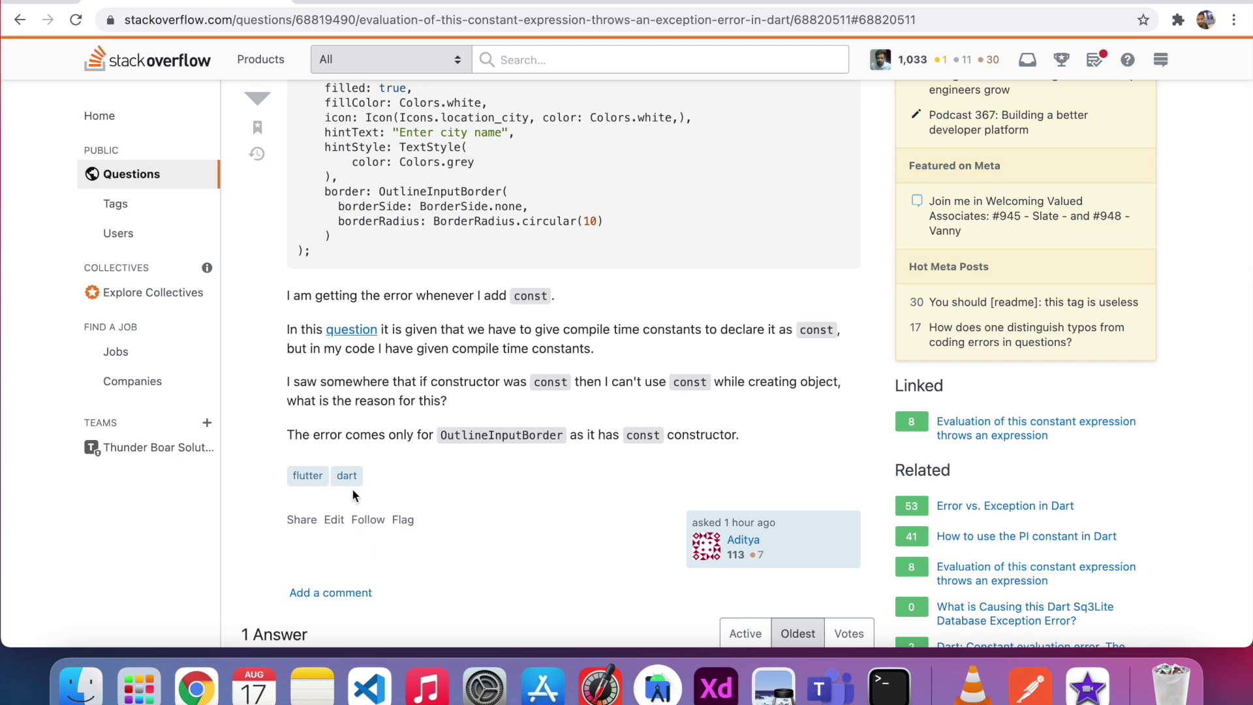
pyautogui.scroll(-4, 946, 426)
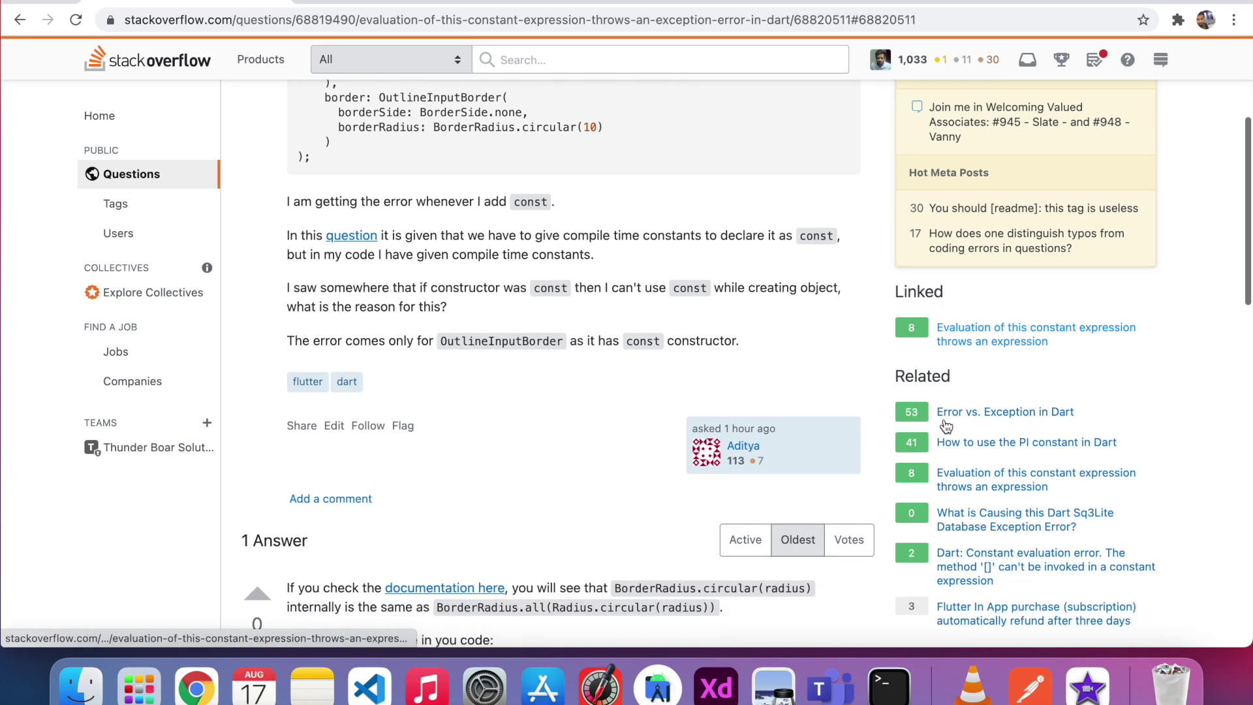
pyautogui.scroll(-1, 1013, 427)
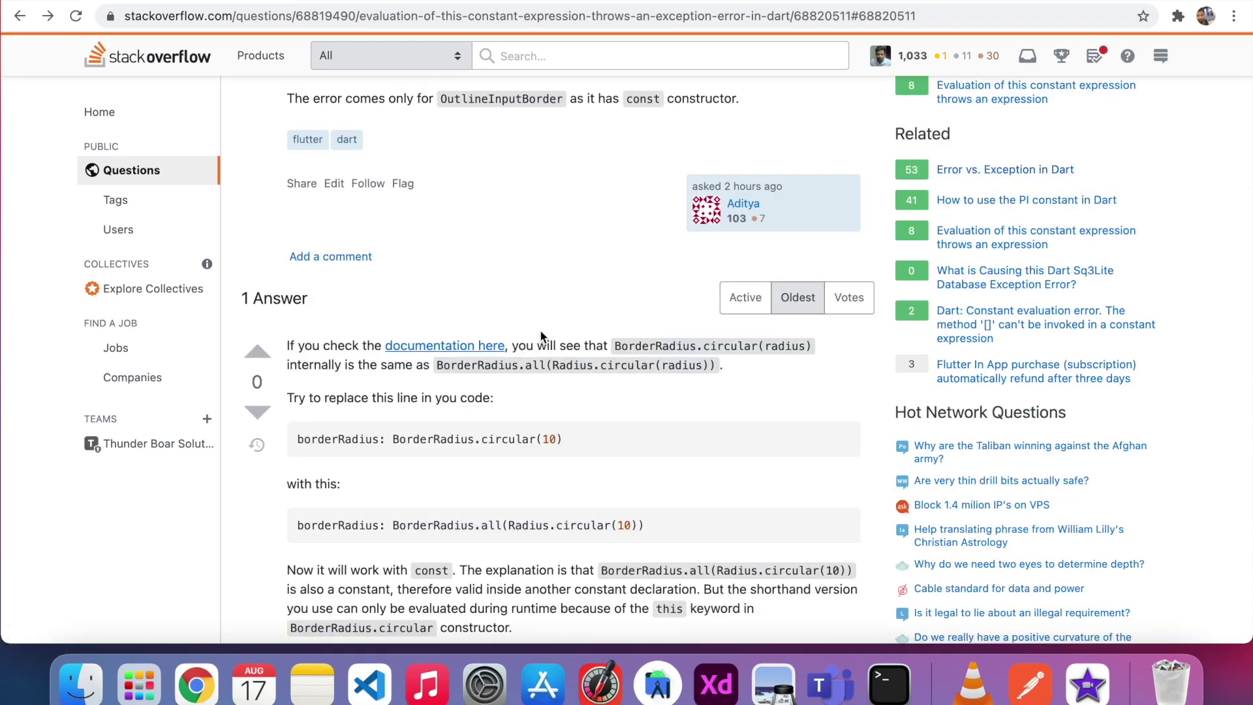
# Open the related 'Error vs. Exception in Dart' question and scroll through it
pyautogui.scroll(3, 539, 330)
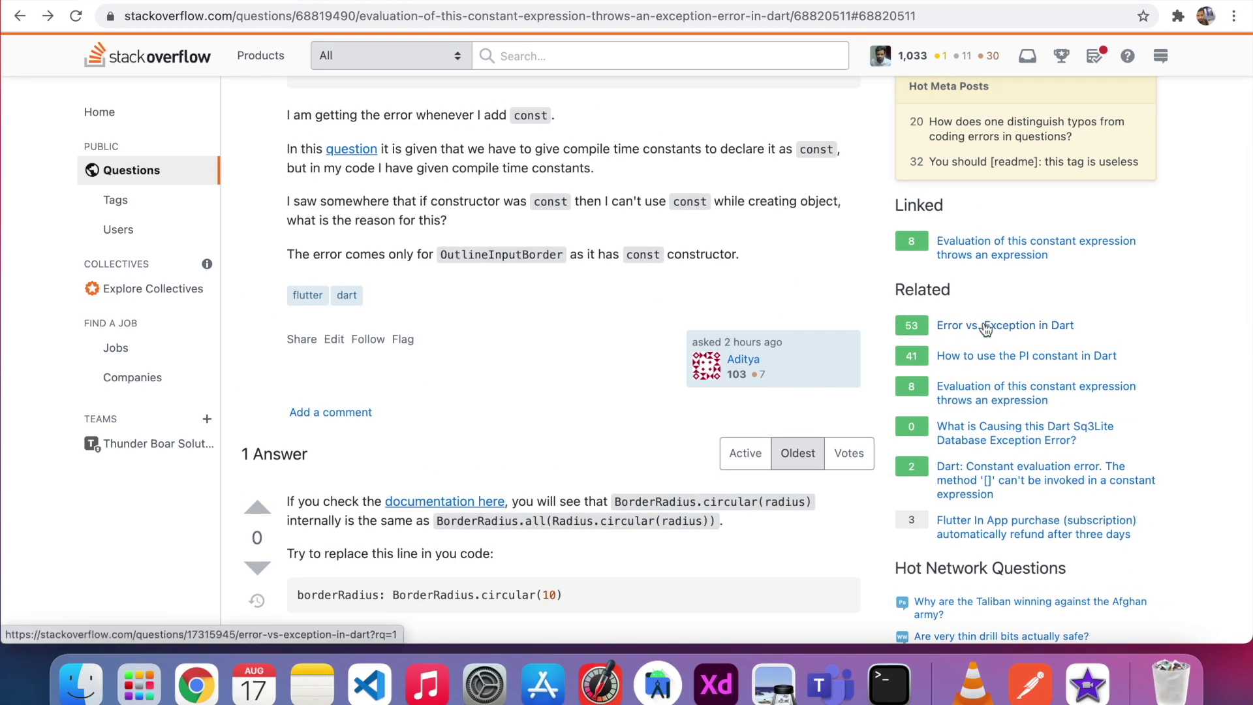
pyautogui.click(985, 328)
pyautogui.scroll(-3, 627, 279)
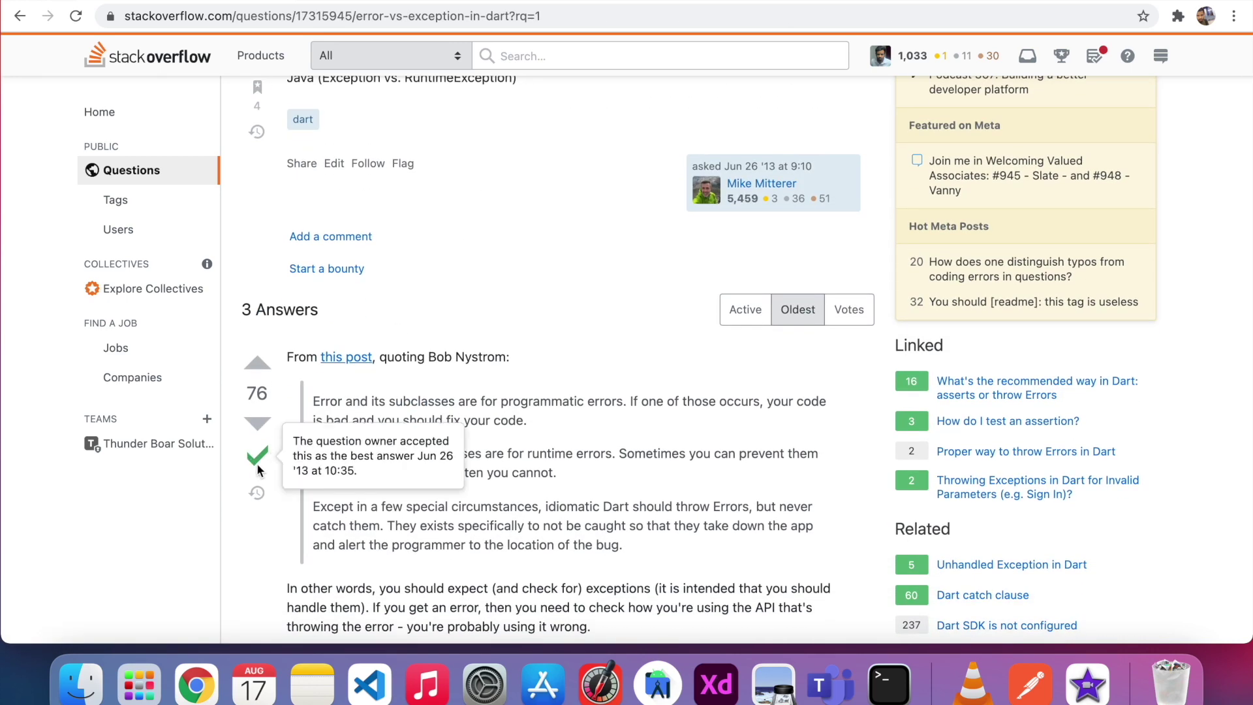
pyautogui.scroll(2, 426, 315)
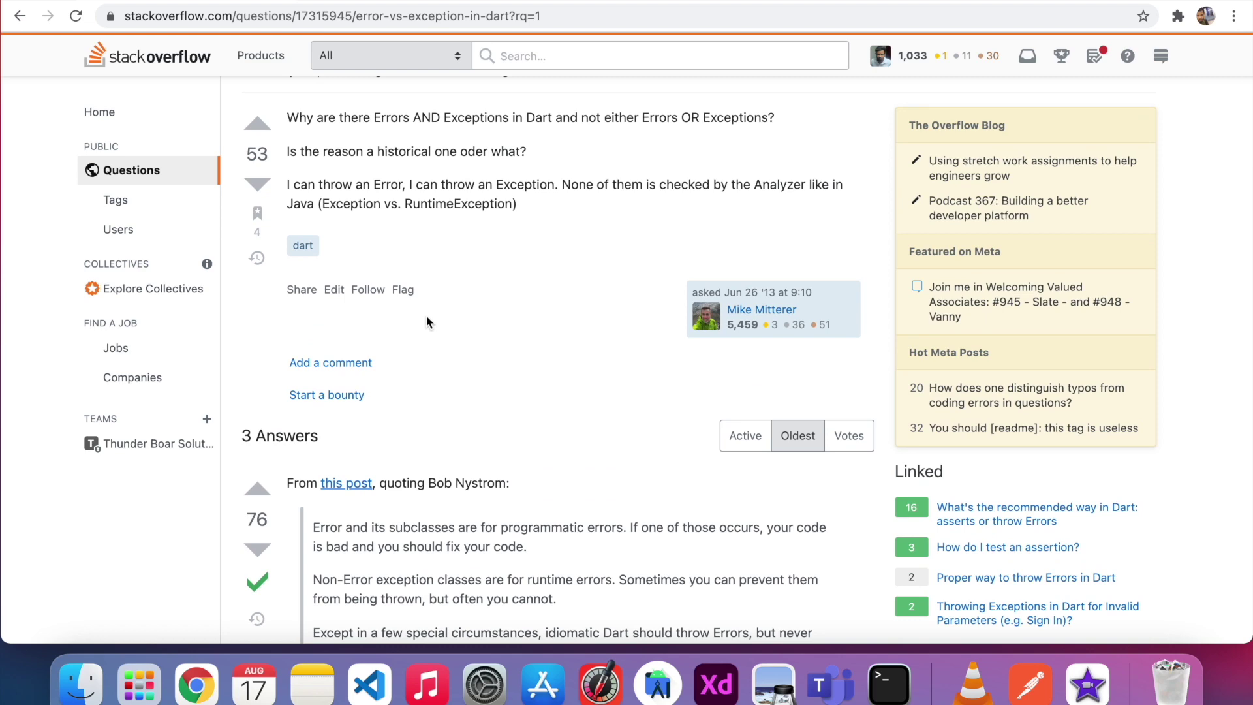
pyautogui.scroll(1, 426, 315)
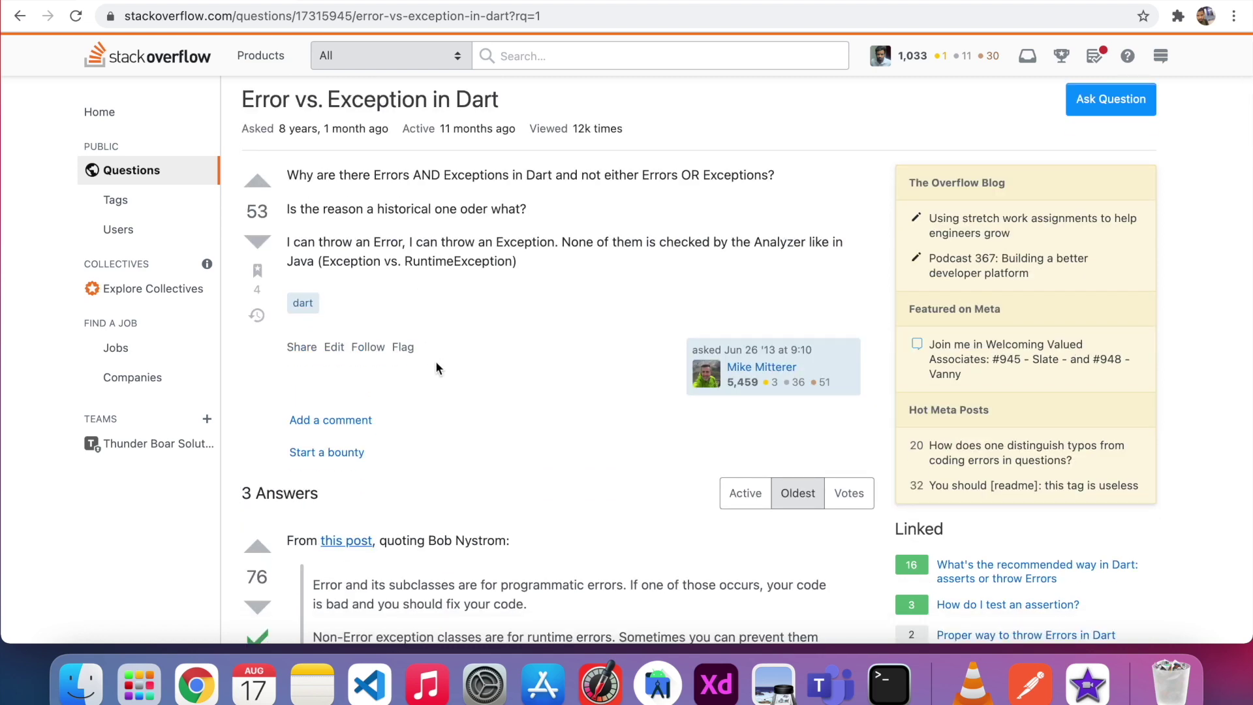
pyautogui.scroll(-4, 436, 367)
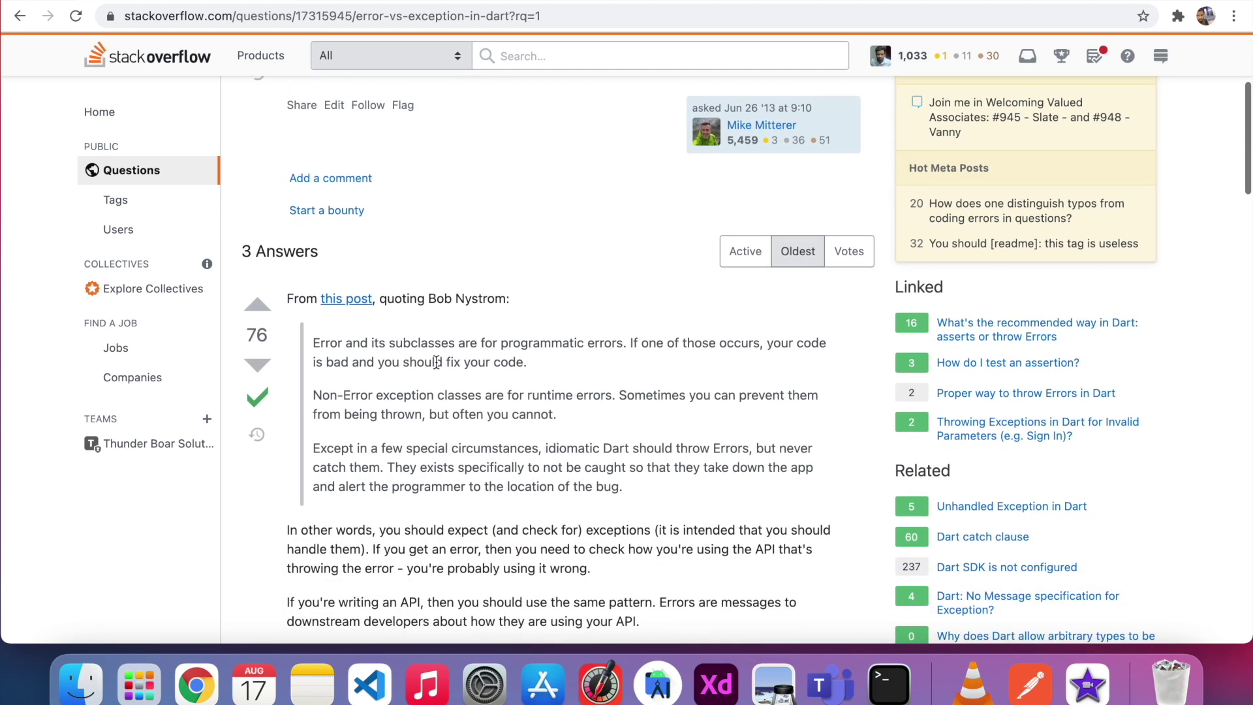
pyautogui.scroll(1, 446, 186)
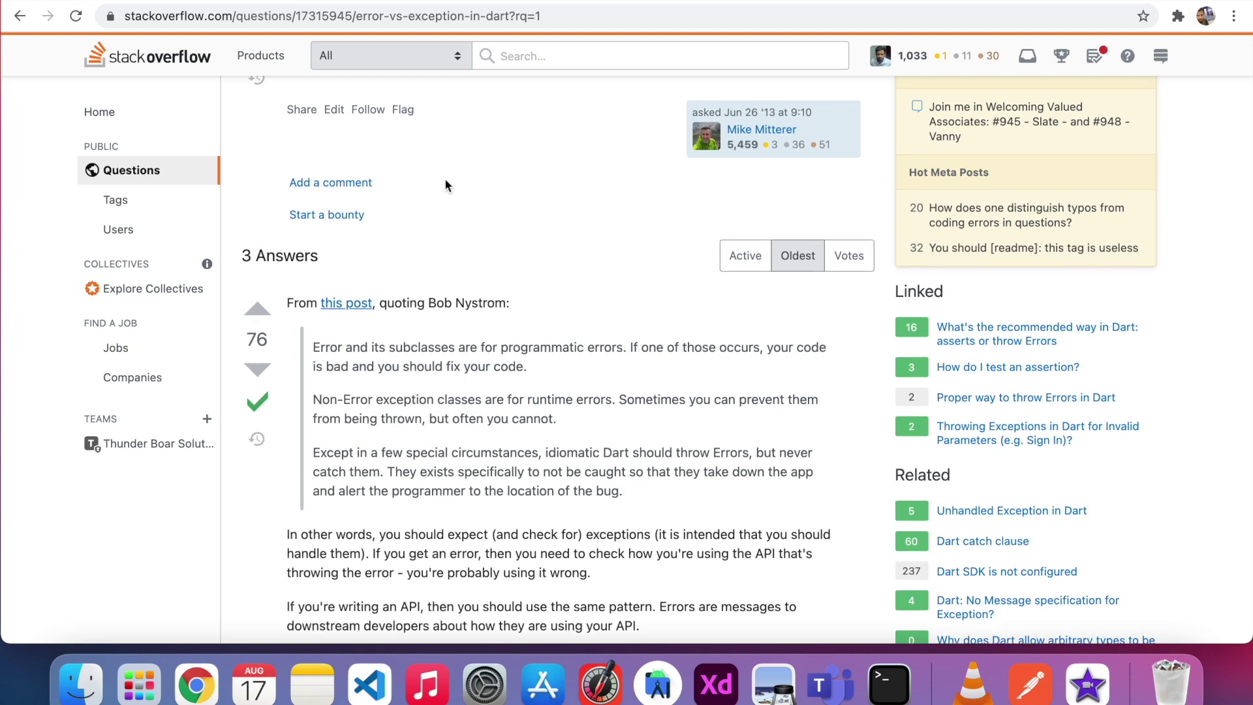
pyautogui.scroll(3, 446, 186)
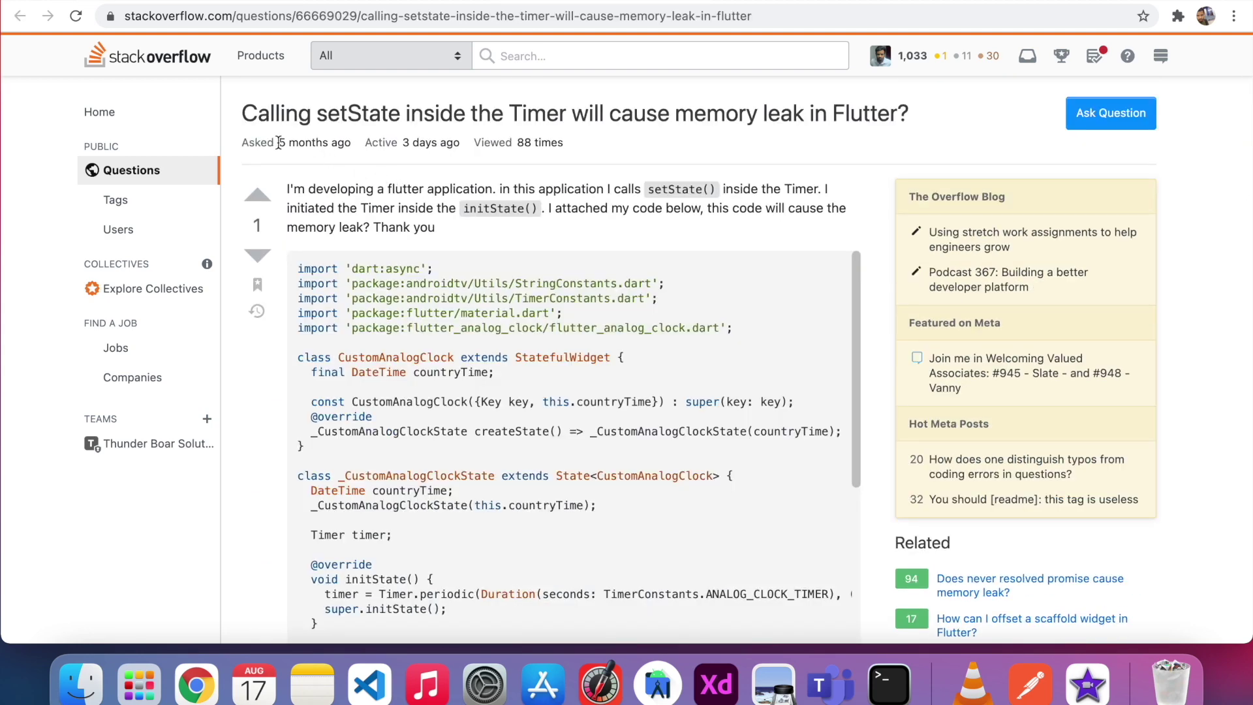
# Highlight the setState Timer question's asked date and view statistics, then scroll to its answer
pyautogui.moveTo(279, 142); pyautogui.dragTo(351, 144)
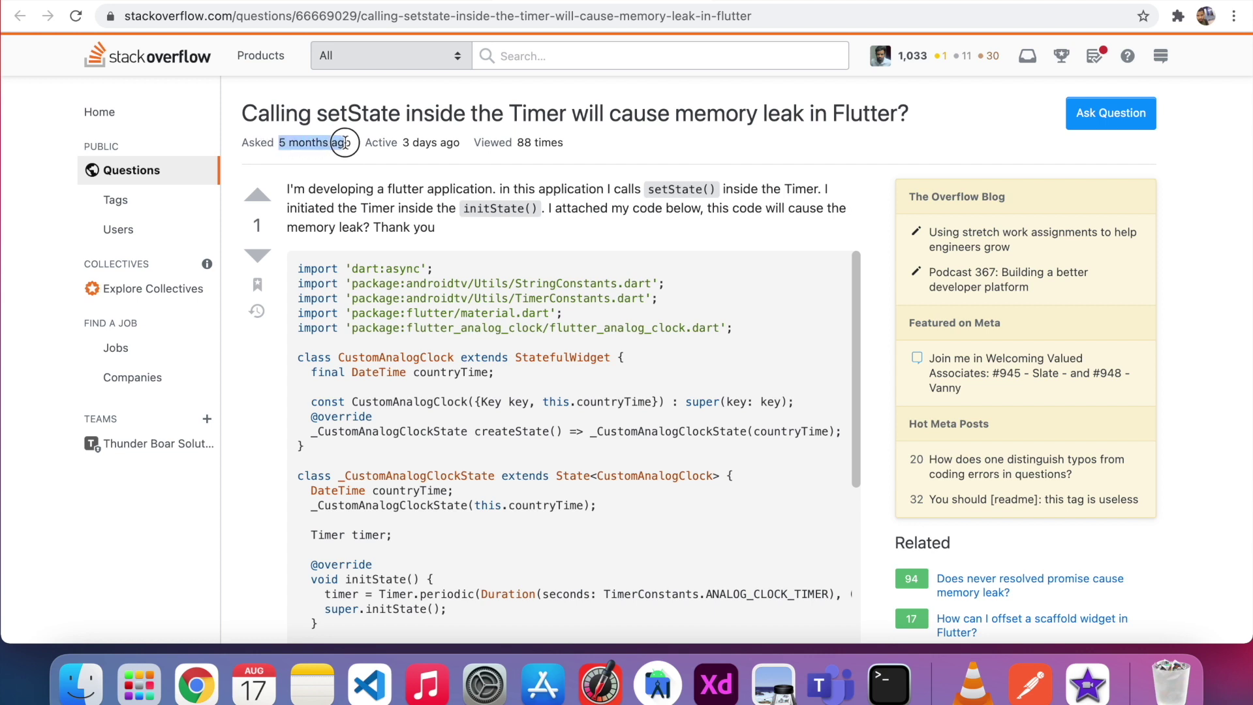
pyautogui.click(369, 159)
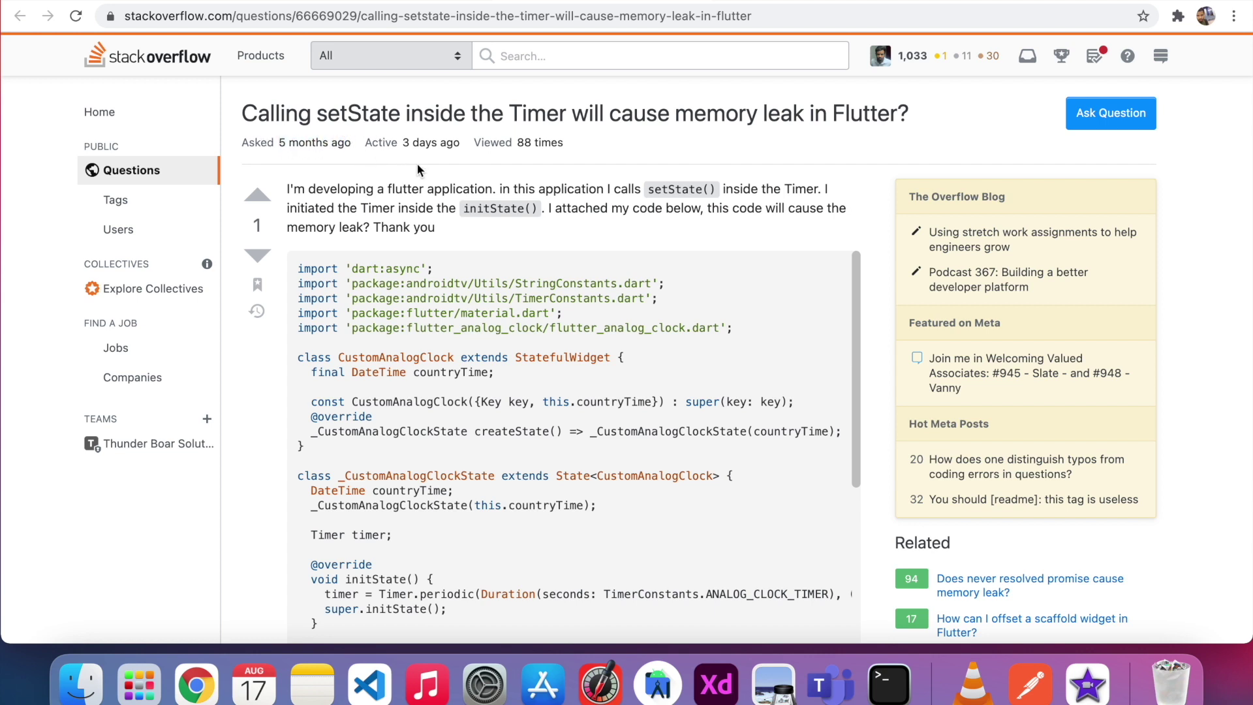
pyautogui.moveTo(571, 149); pyautogui.dragTo(366, 144)
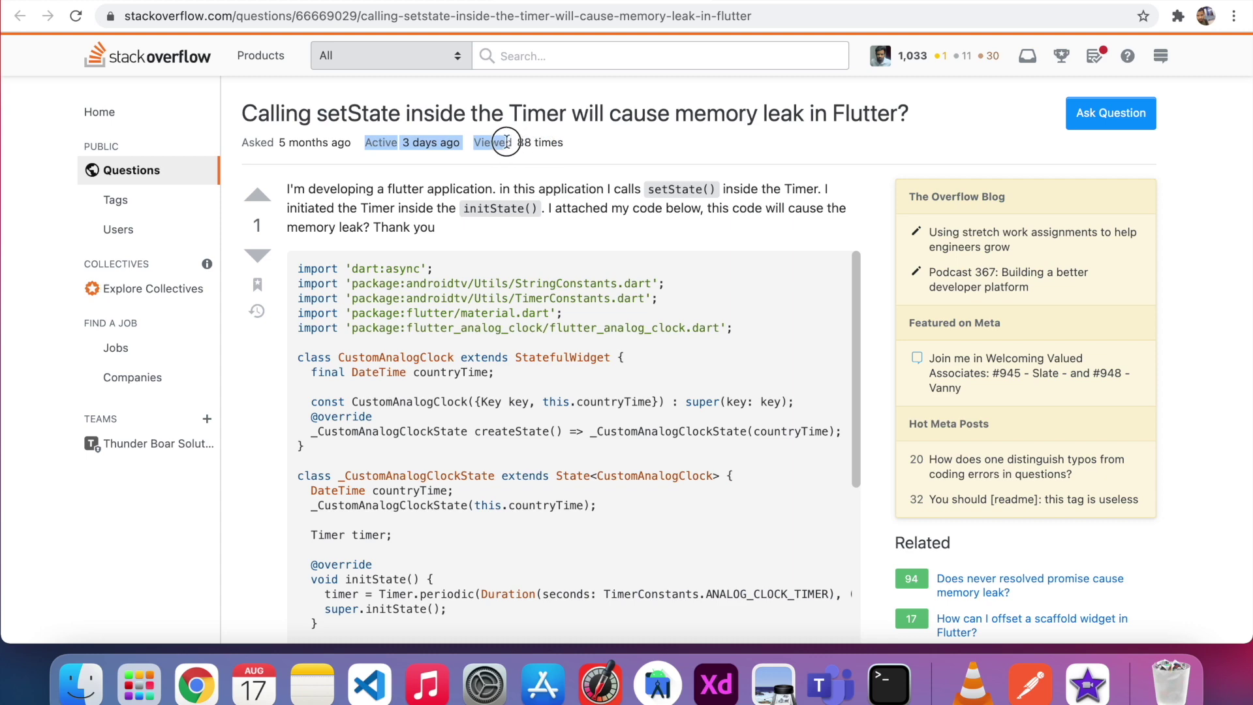
pyautogui.click(622, 152)
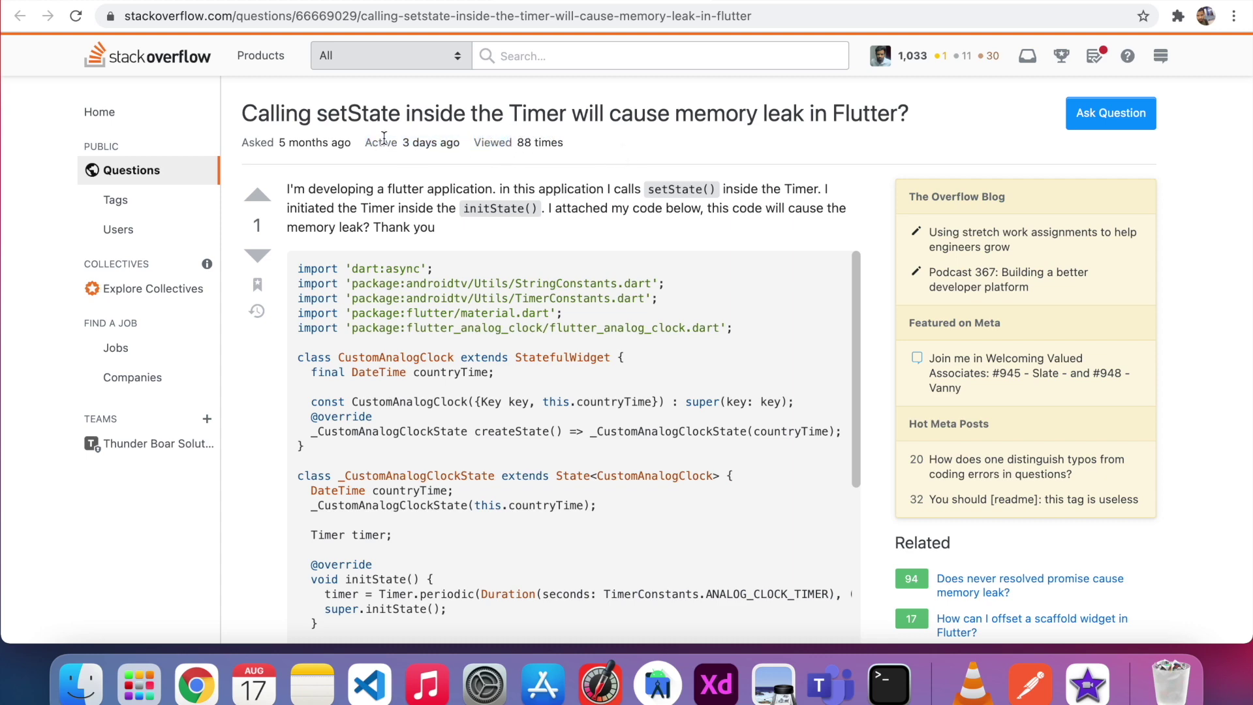
pyautogui.scroll(-15, 872, 190)
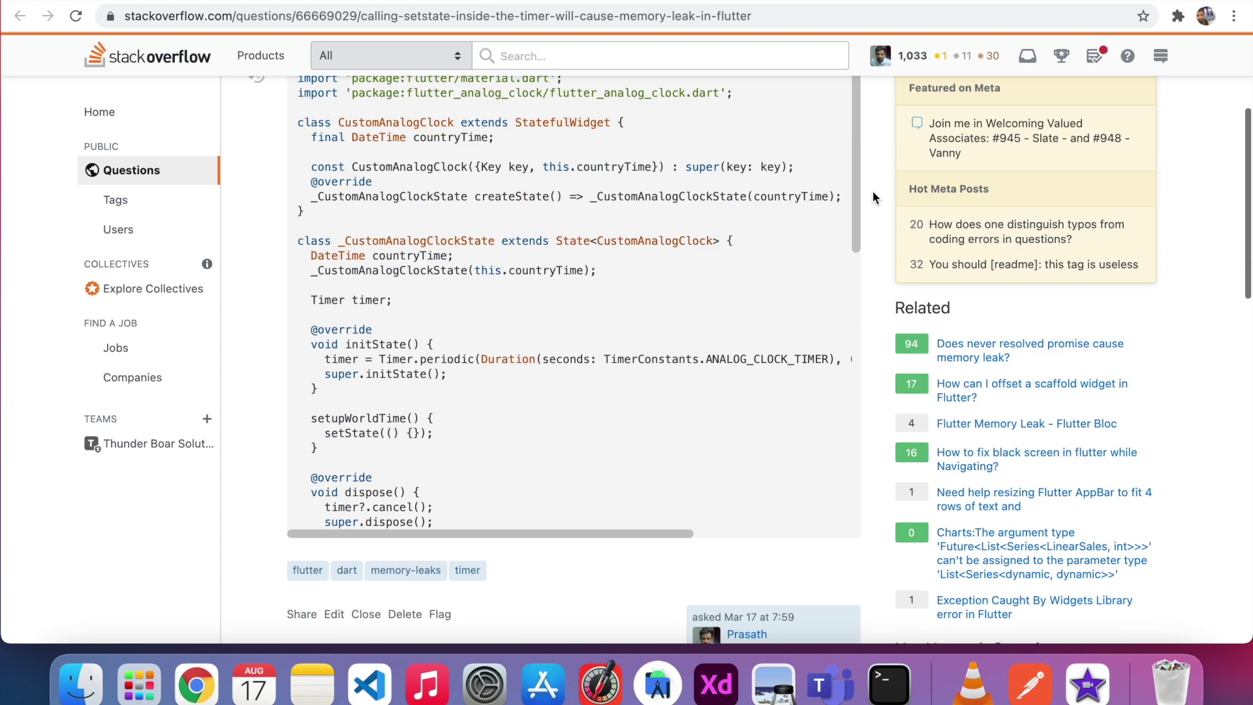
pyautogui.scroll(-5, 872, 191)
pyautogui.scroll(20, 634, 170)
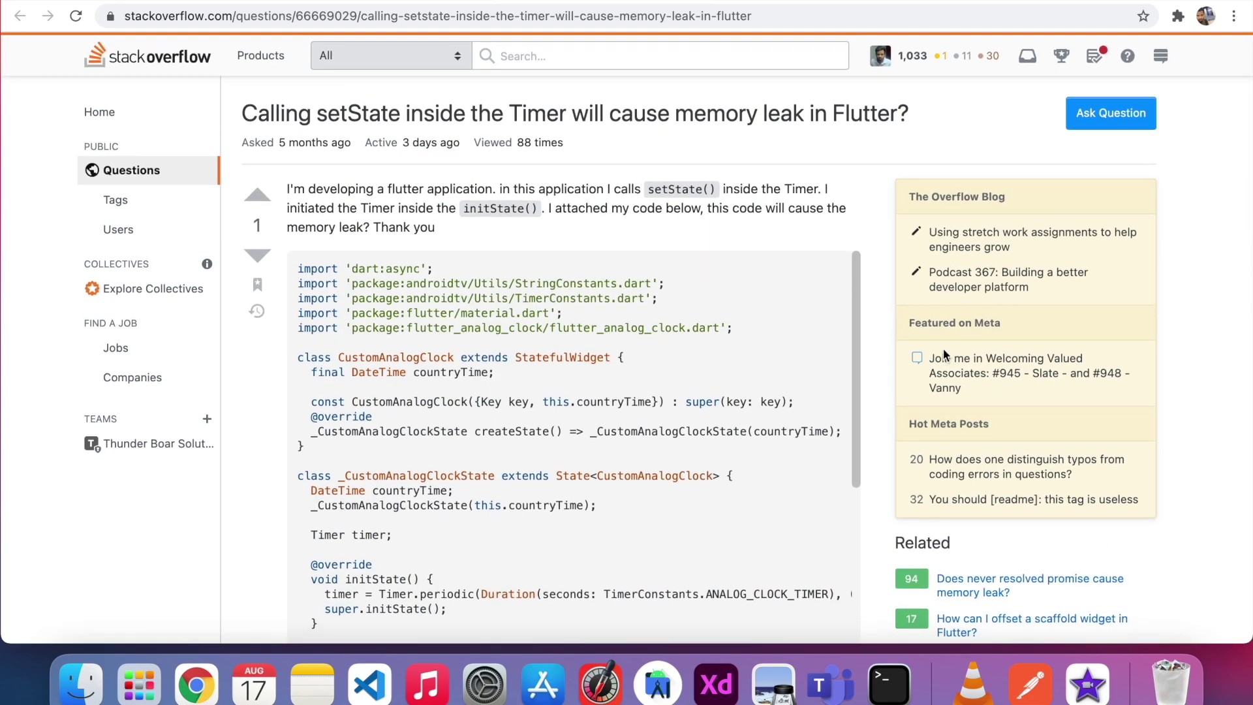
pyautogui.scroll(-20, 886, 382)
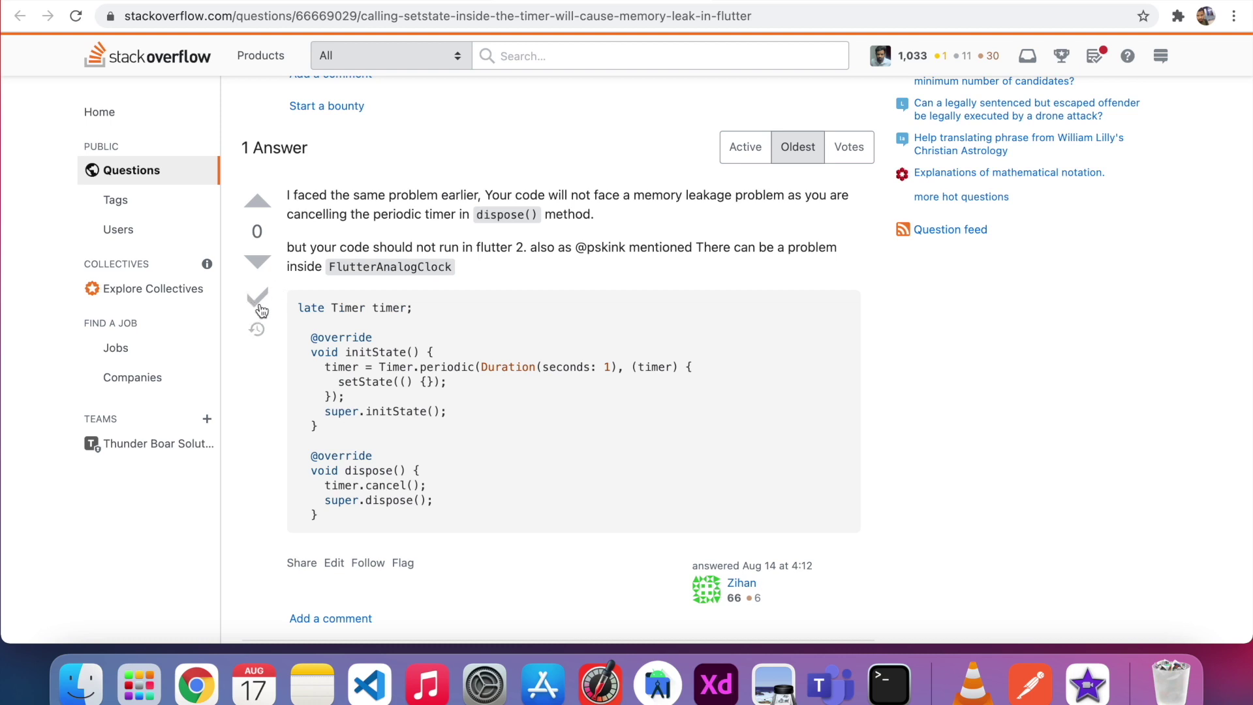
# Accept the Timer question's answer and upvote it to a score of 1
pyautogui.click(258, 302)
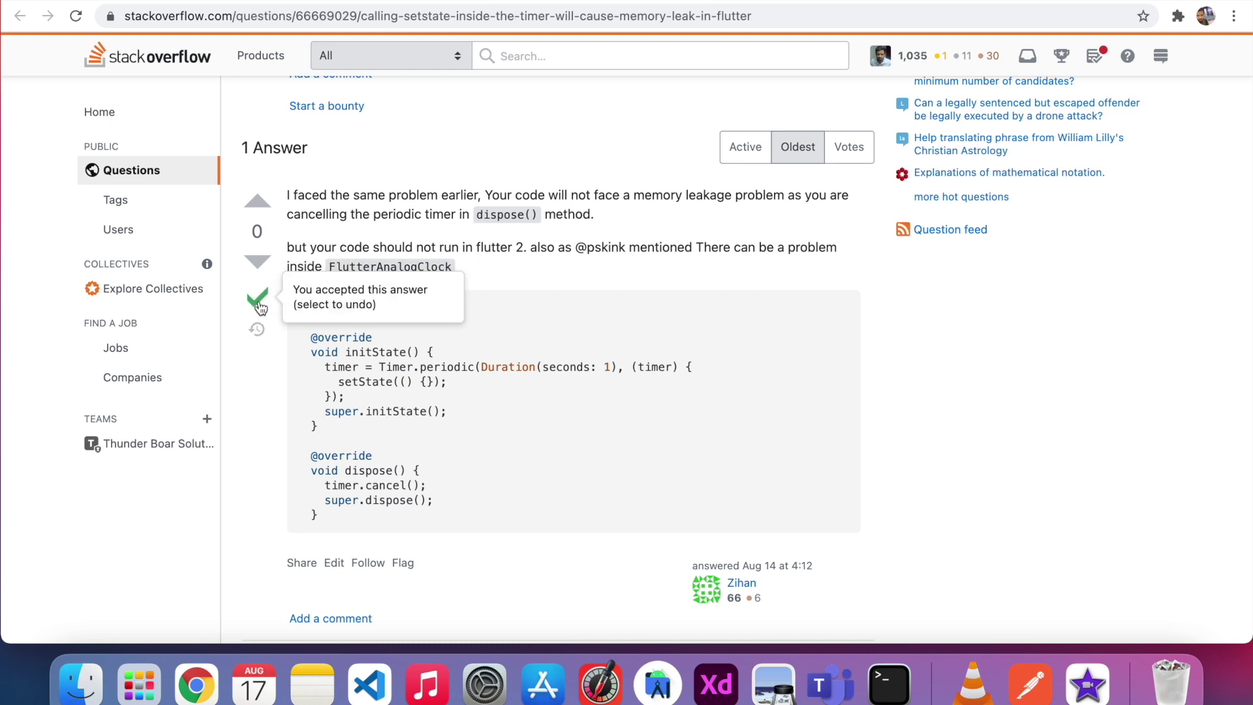
pyautogui.scroll(1, 260, 319)
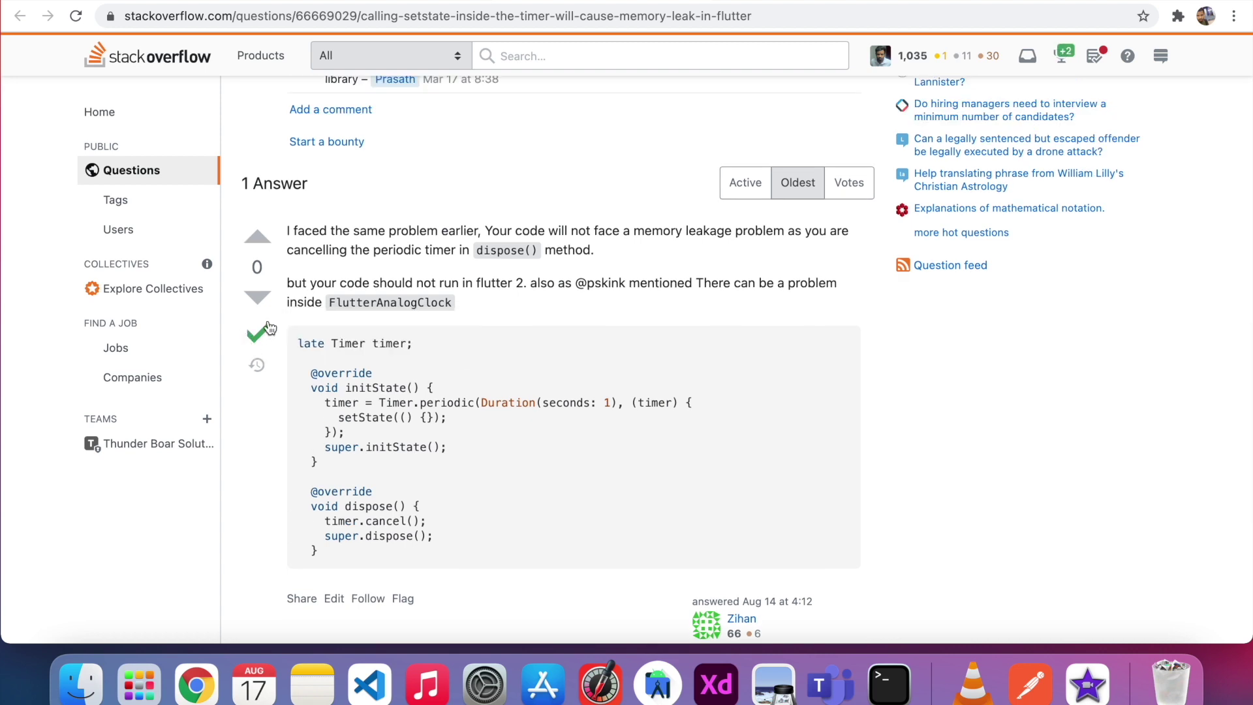
pyautogui.click(257, 237)
pyautogui.scroll(-1, 561, 206)
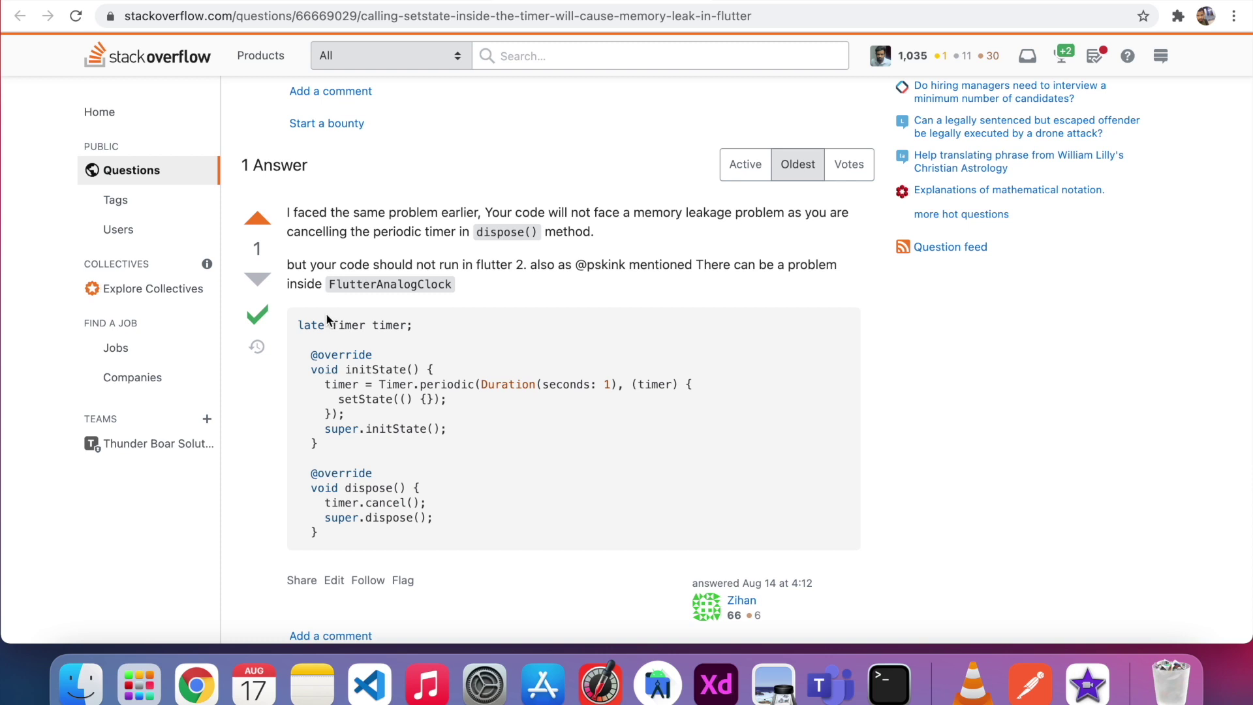
# Check the recent achievements list, then switch to the Error vs. Exception in Dart page
pyautogui.click(1068, 59)
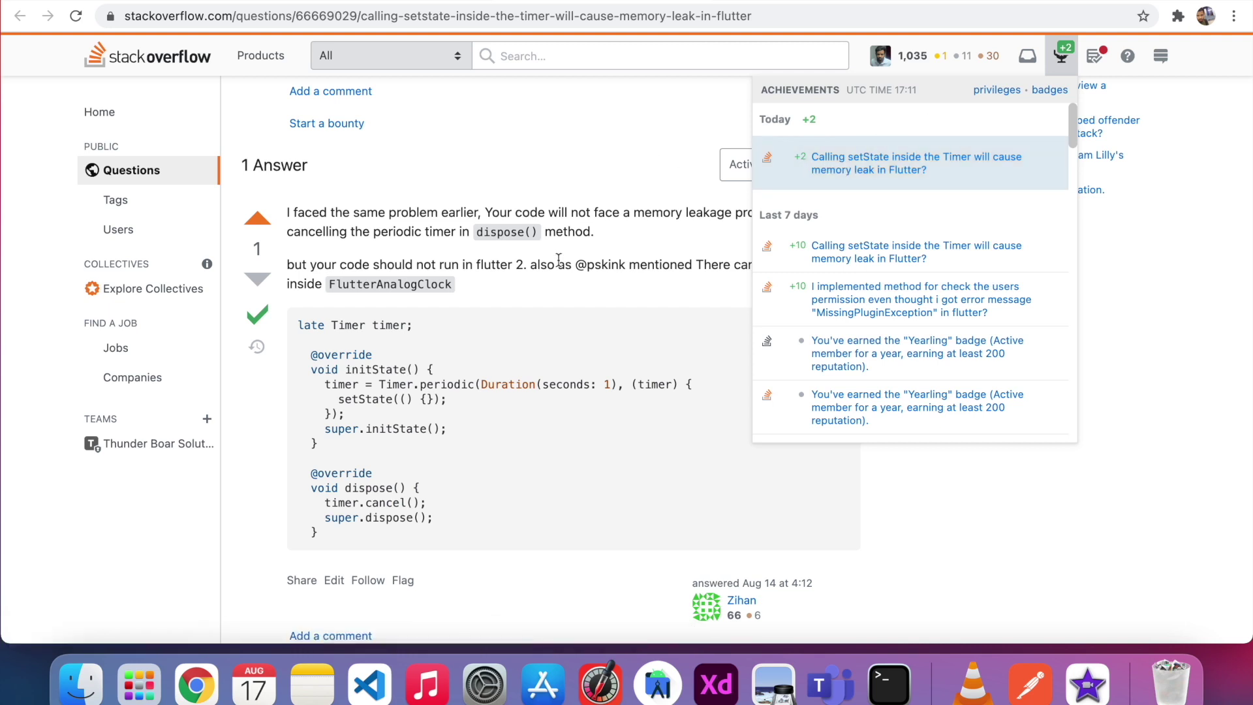
pyautogui.click(526, 192)
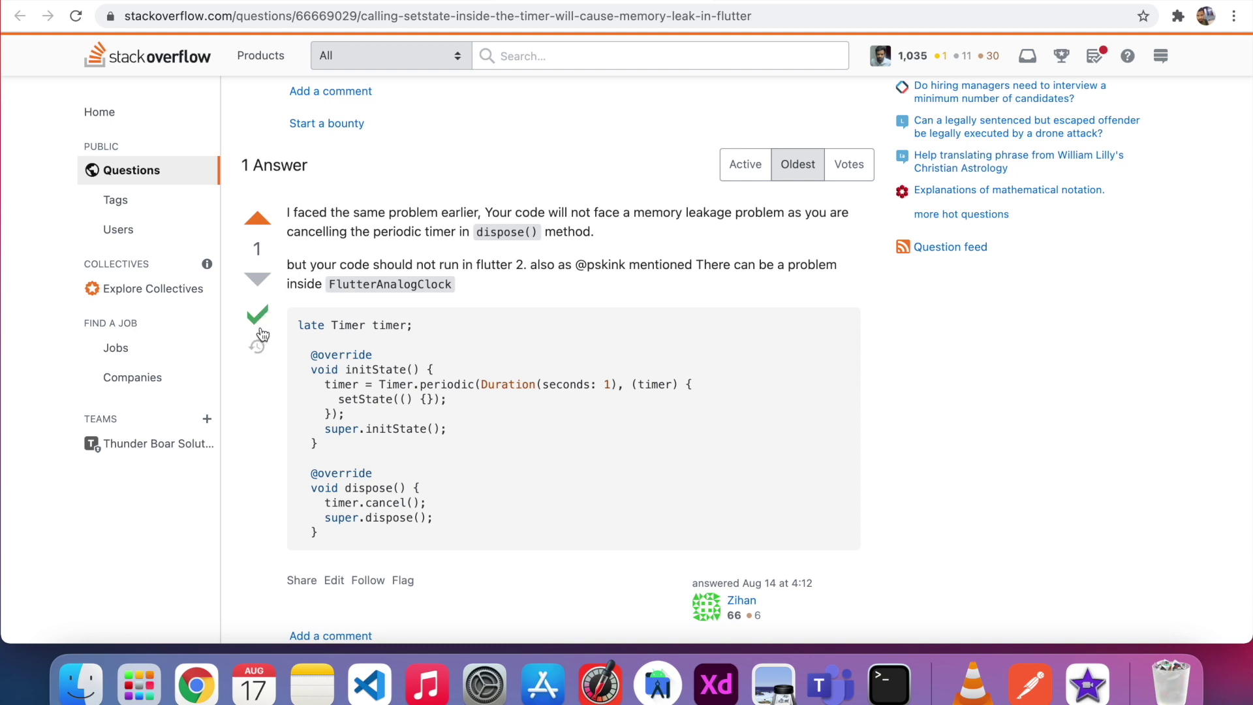
pyautogui.scroll(-2, 640, 568)
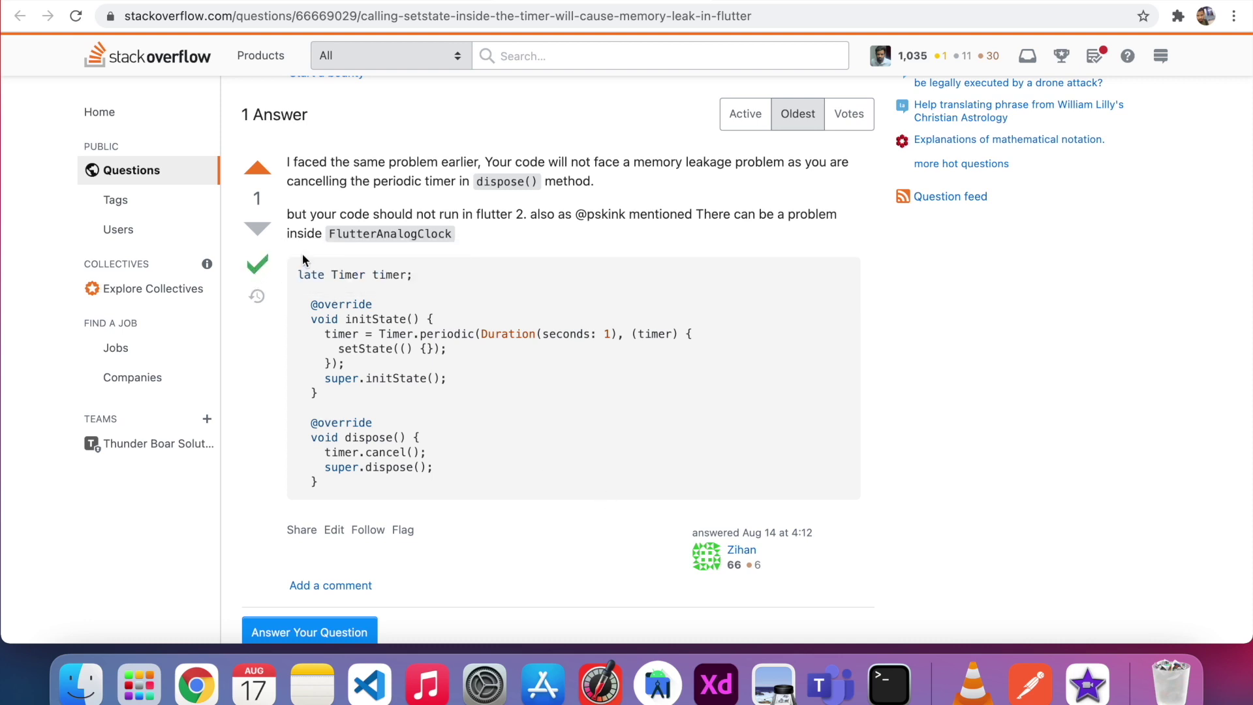
pyautogui.scroll(-1, 303, 257)
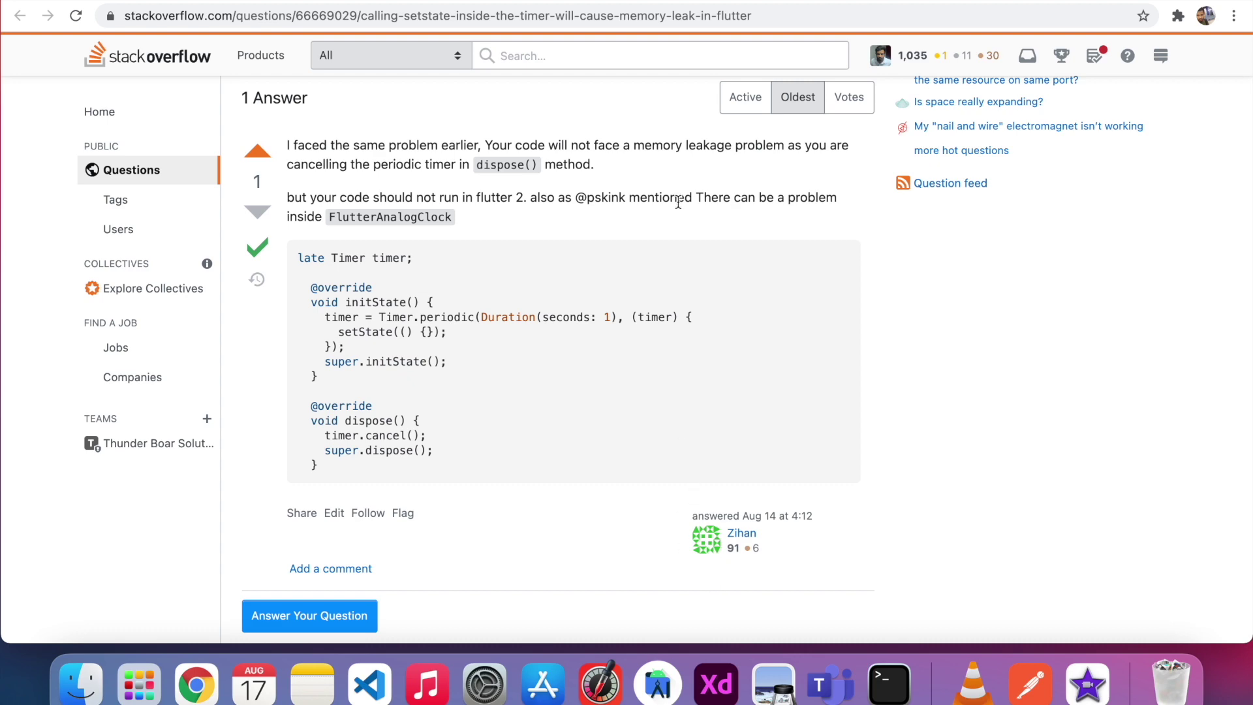
pyautogui.scroll(15, 679, 203)
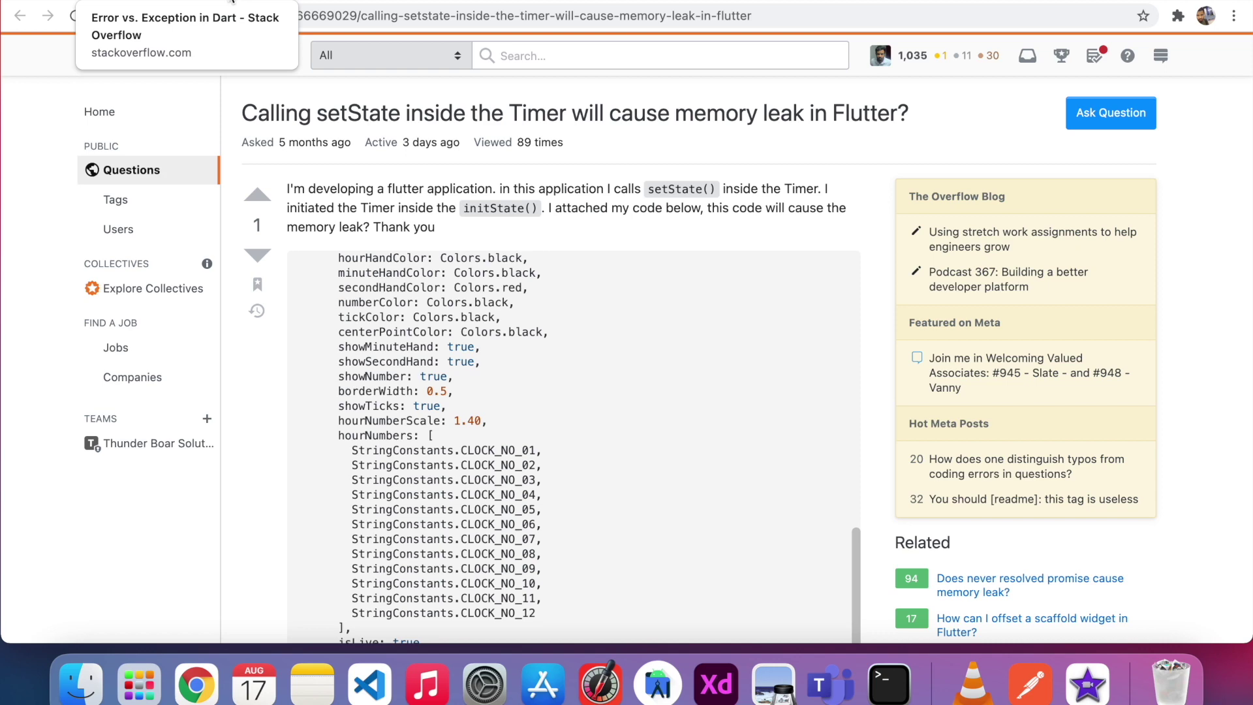
pyautogui.click(232, 4)
# Go to stackoverflow.com and open the public Questions list, noting the total count
pyautogui.click(196, 16)
pyautogui.write('stackoverflow.com')
pyautogui.press('Return')
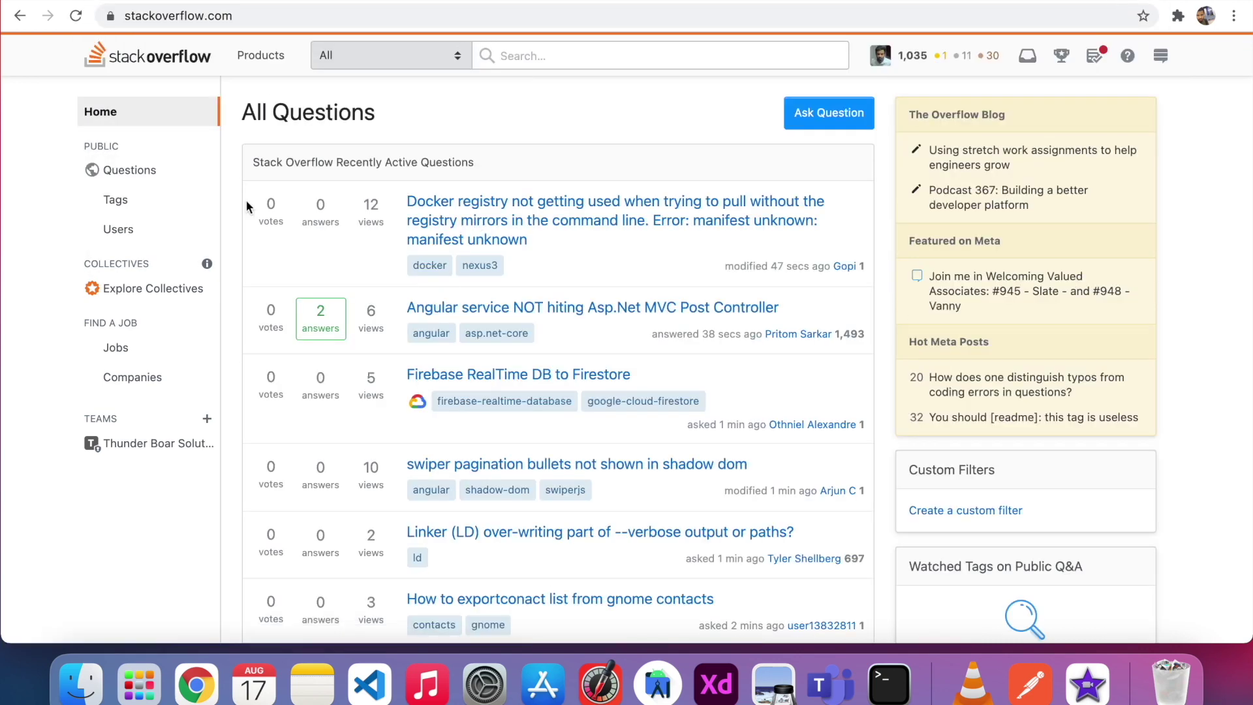
pyautogui.click(138, 173)
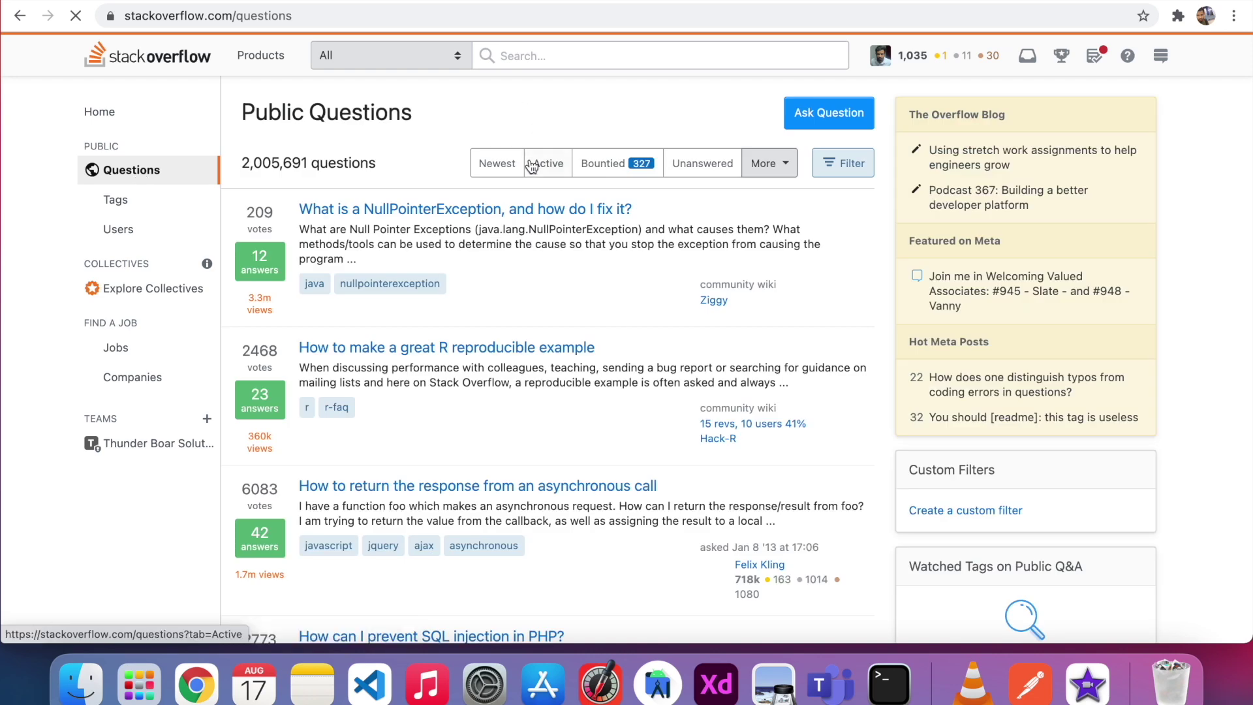
pyautogui.moveTo(241, 163); pyautogui.dragTo(327, 163)
pyautogui.click(419, 161)
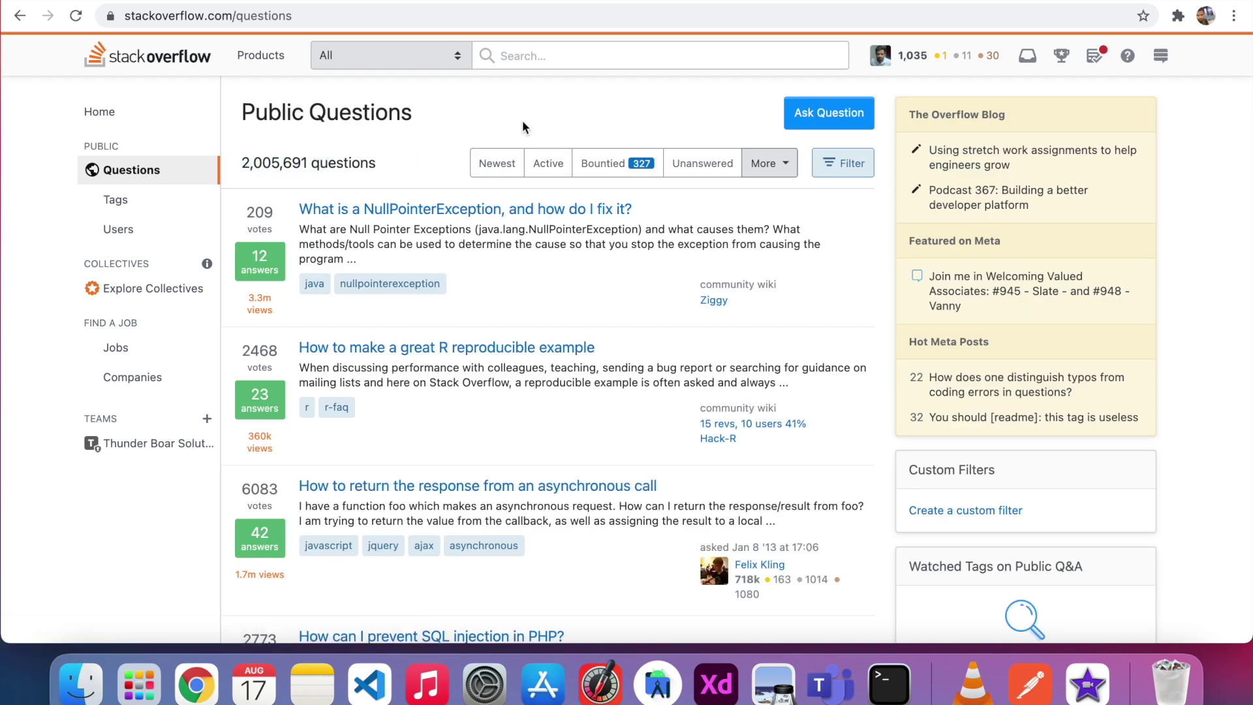
# Filter questions to those tagged both android and android-constraintlayout
pyautogui.click(847, 171)
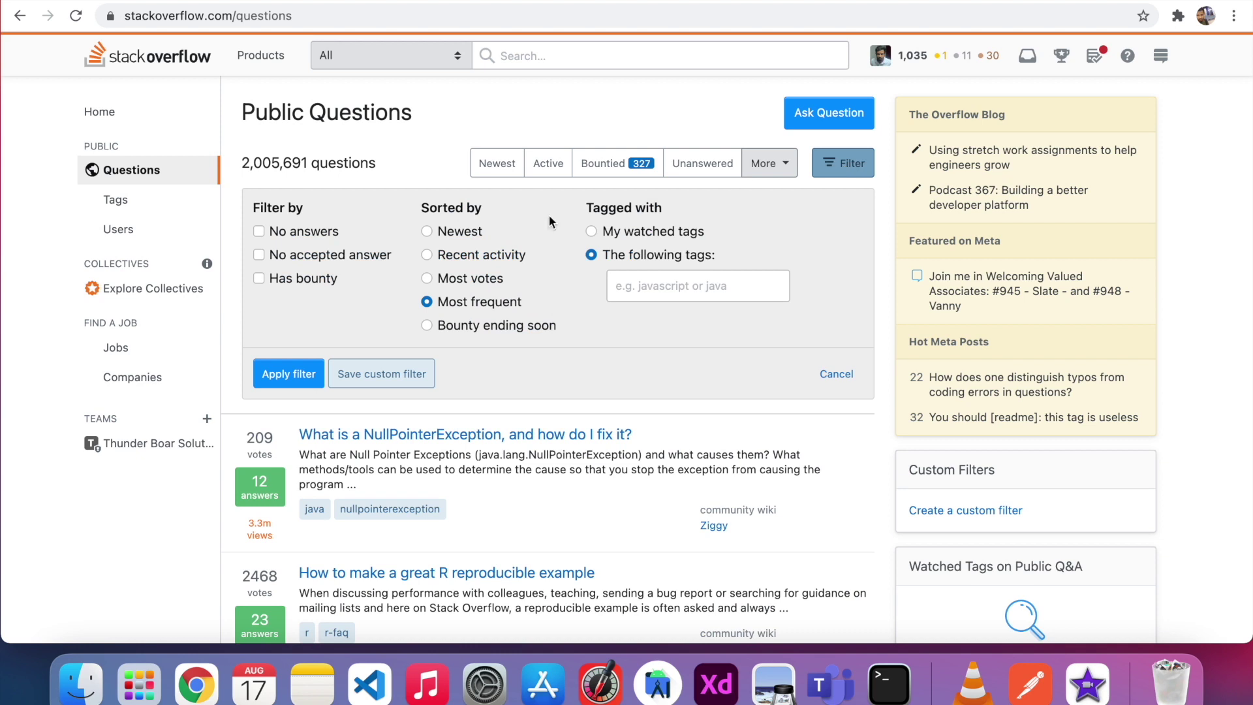
pyautogui.click(630, 289)
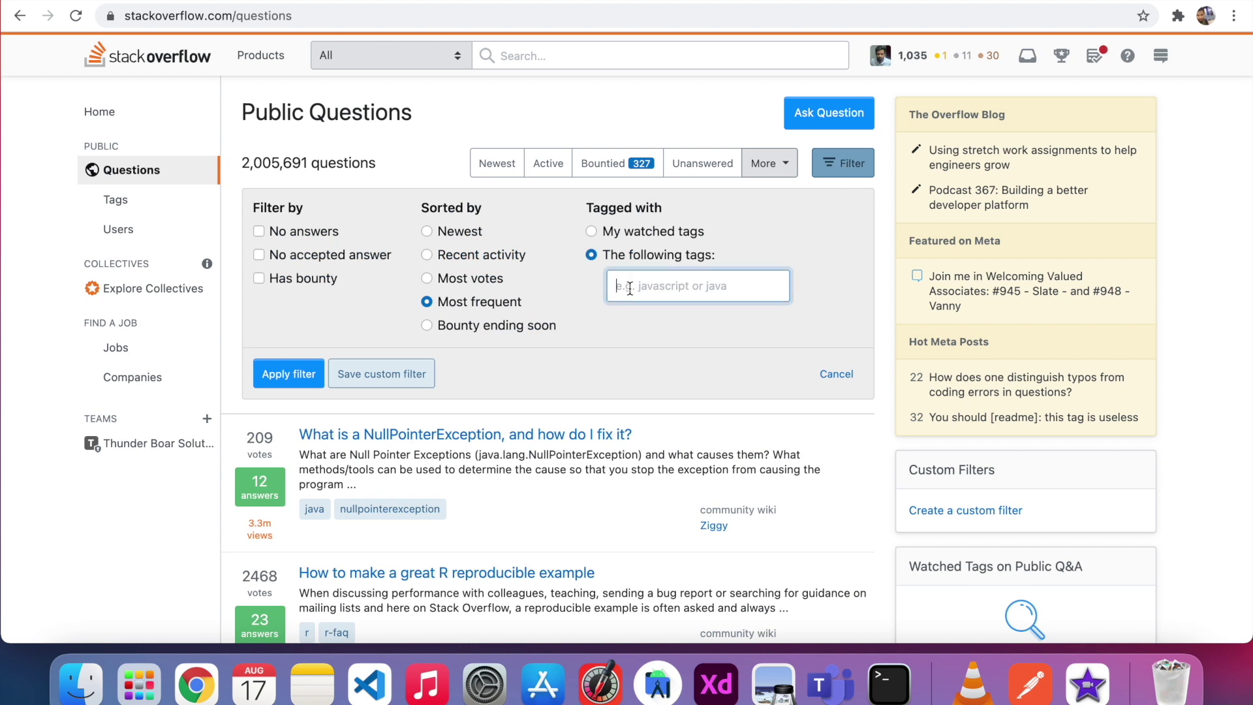
pyautogui.write('ain')
pyautogui.press('Return')
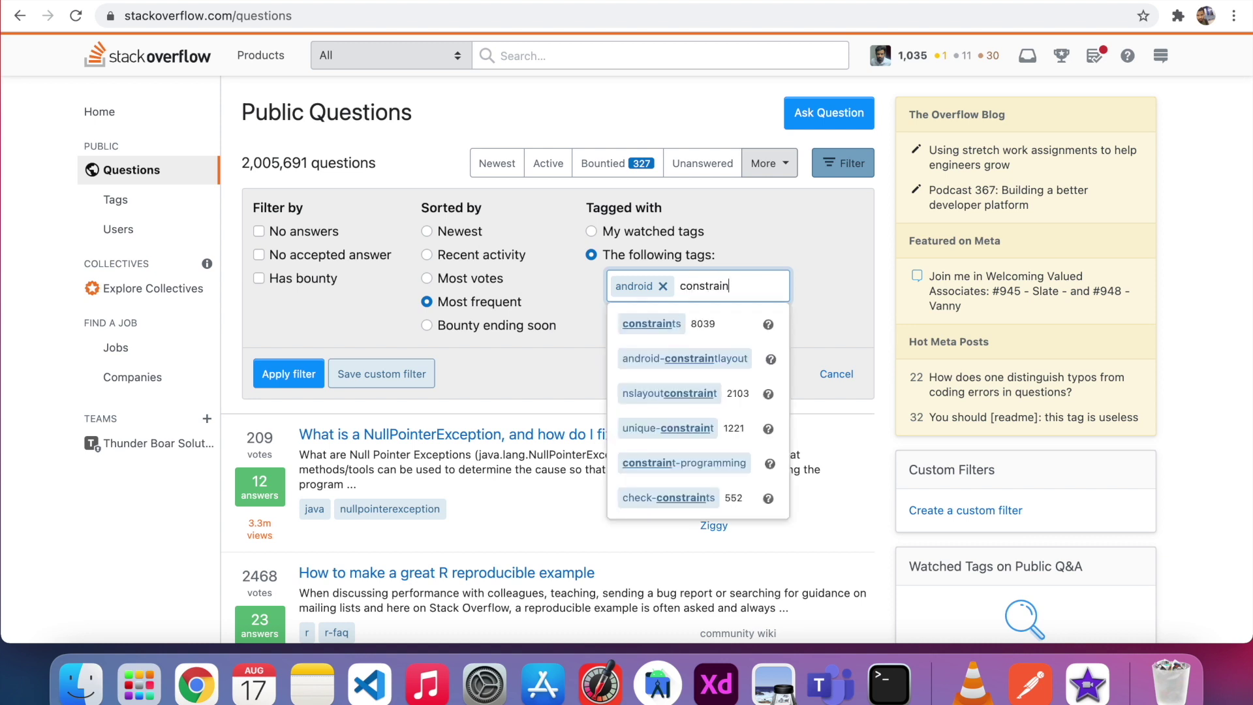
pyautogui.click(670, 355)
pyautogui.click(291, 373)
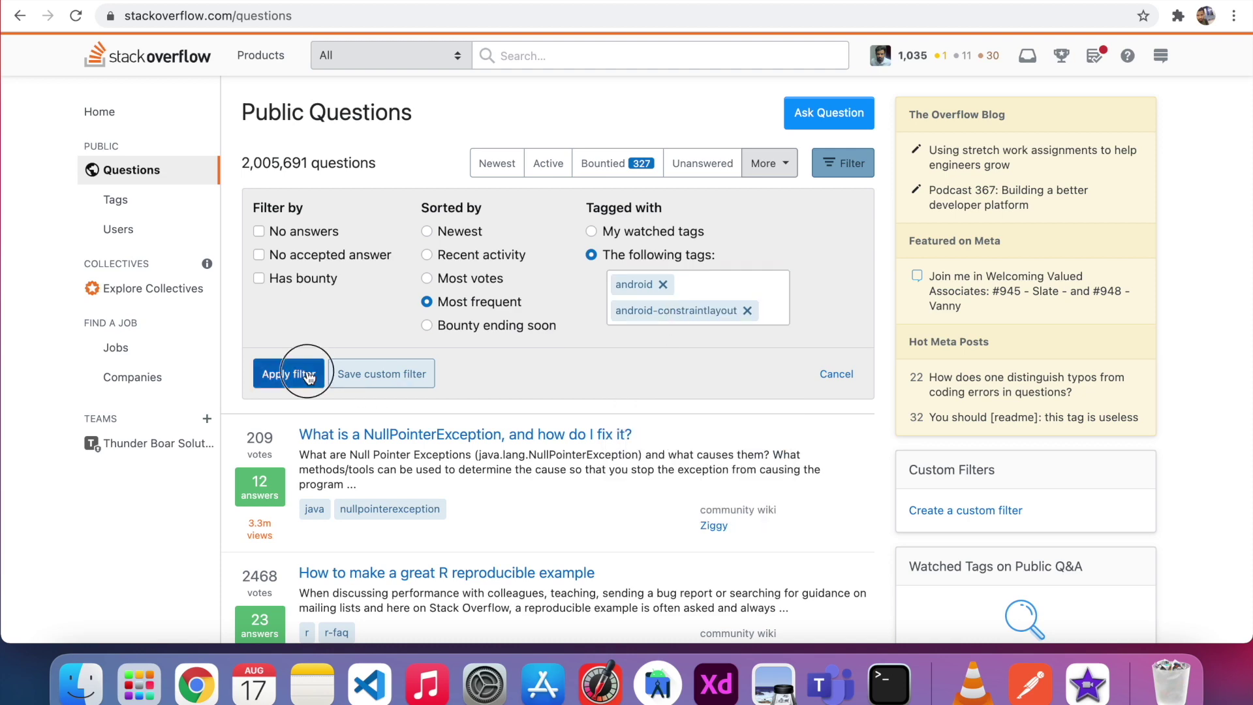
# Re-sort the tagged questions by Most votes, listing 2,676 questions
pyautogui.scroll(-4, 624, 397)
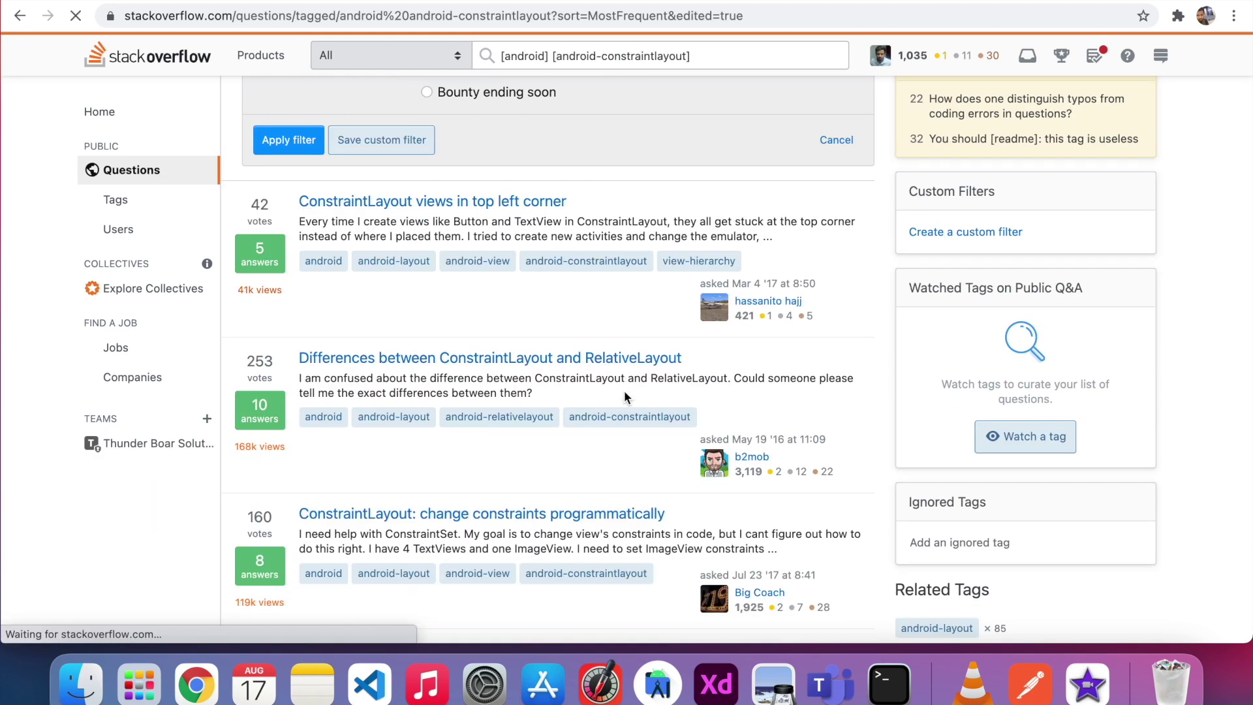
pyautogui.scroll(2, 574, 271)
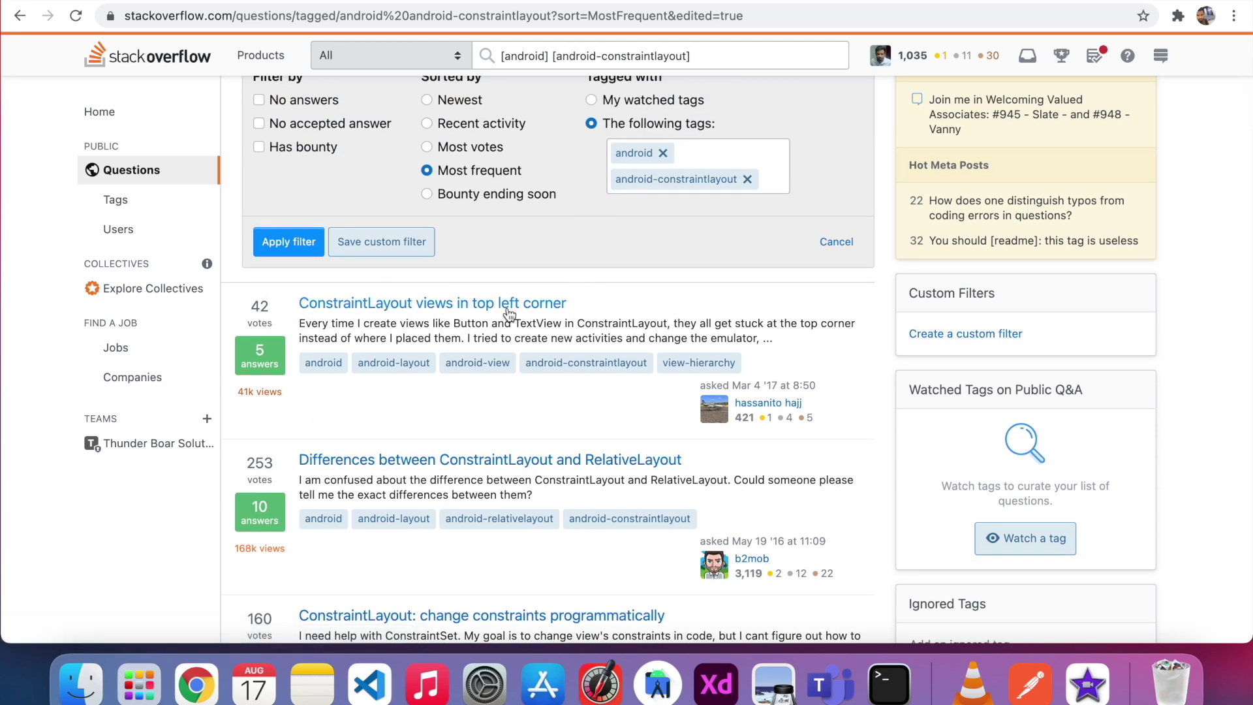
pyautogui.scroll(-2, 566, 310)
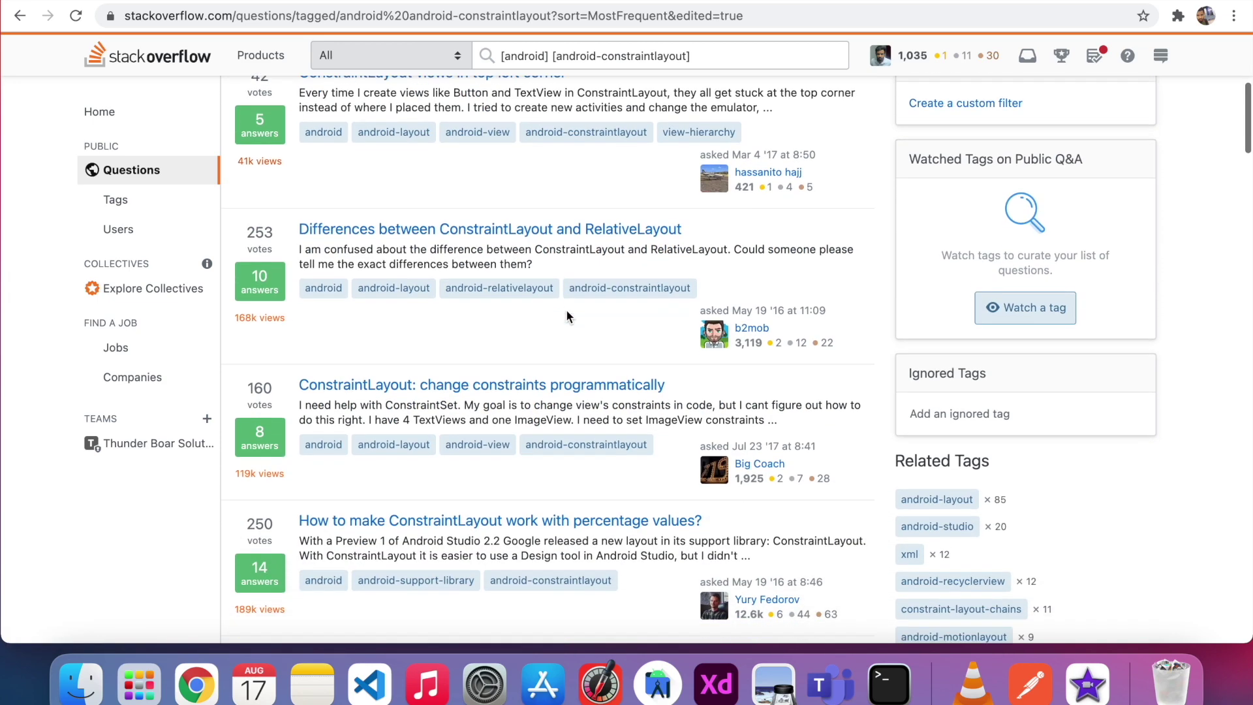
pyautogui.scroll(8, 566, 310)
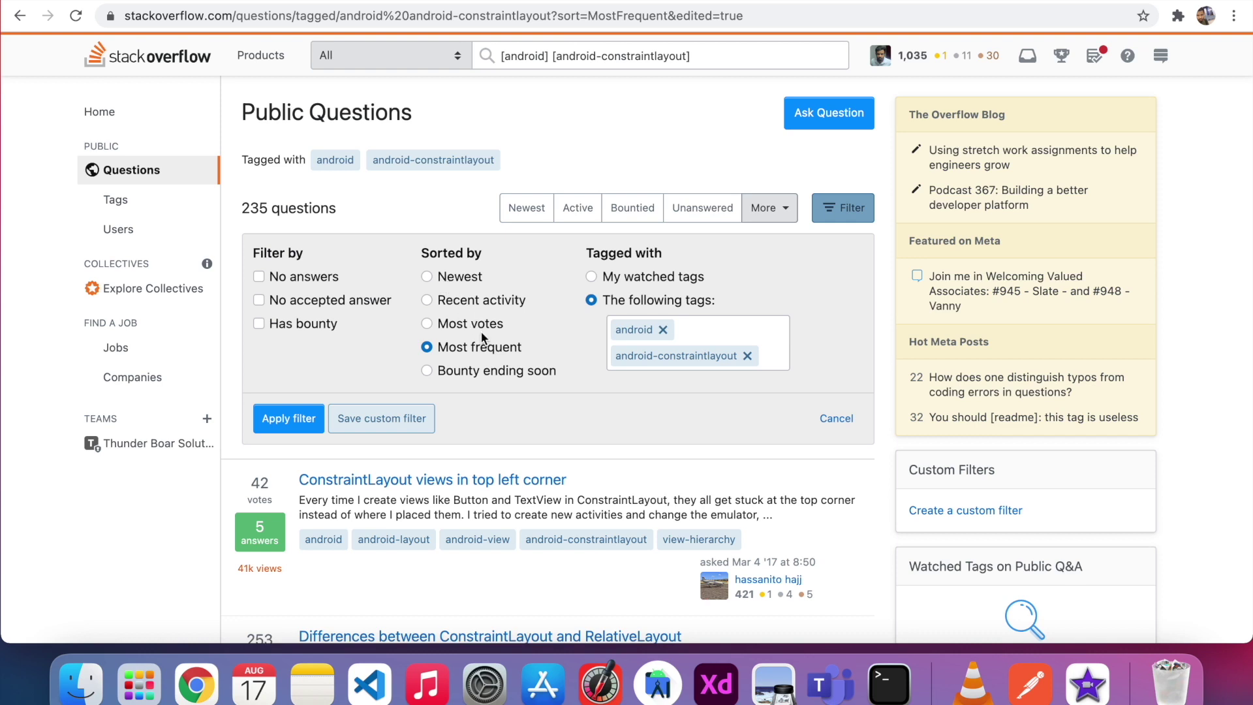
pyautogui.click(428, 325)
pyautogui.click(290, 419)
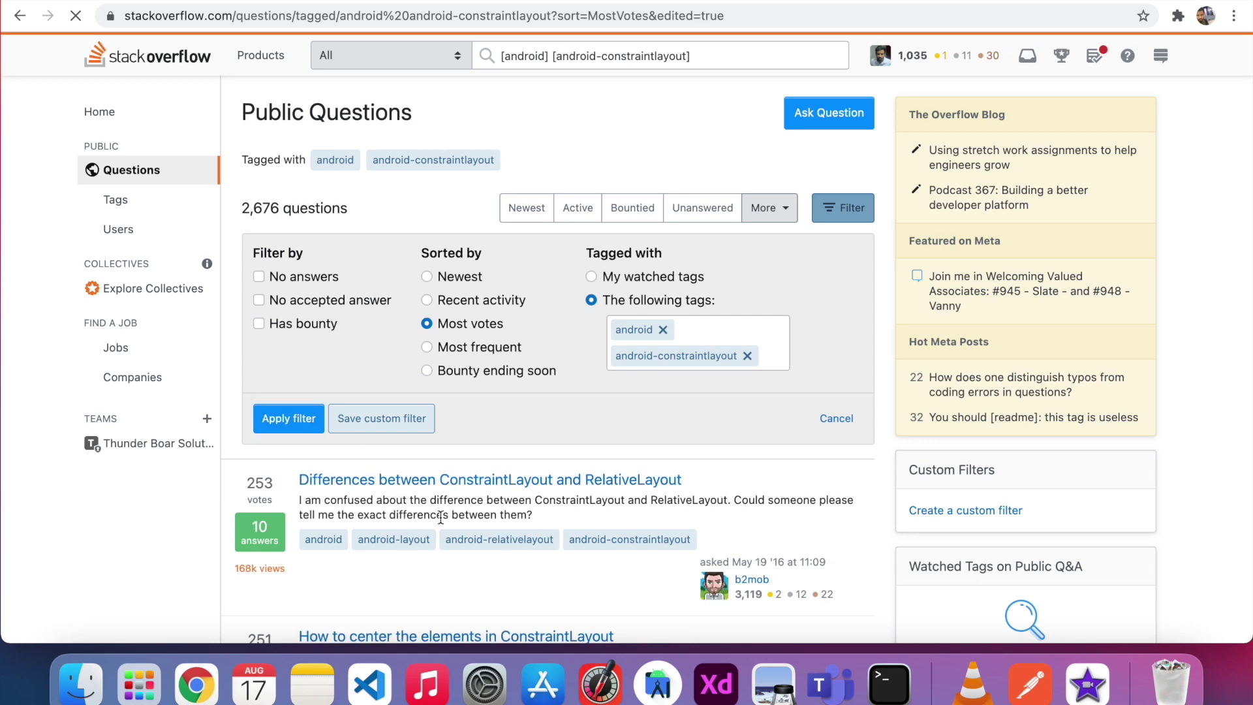
# Open the top-voted question 'Differences between ConstraintLayout and RelativeLayout', scored 253
pyautogui.scroll(-2, 441, 518)
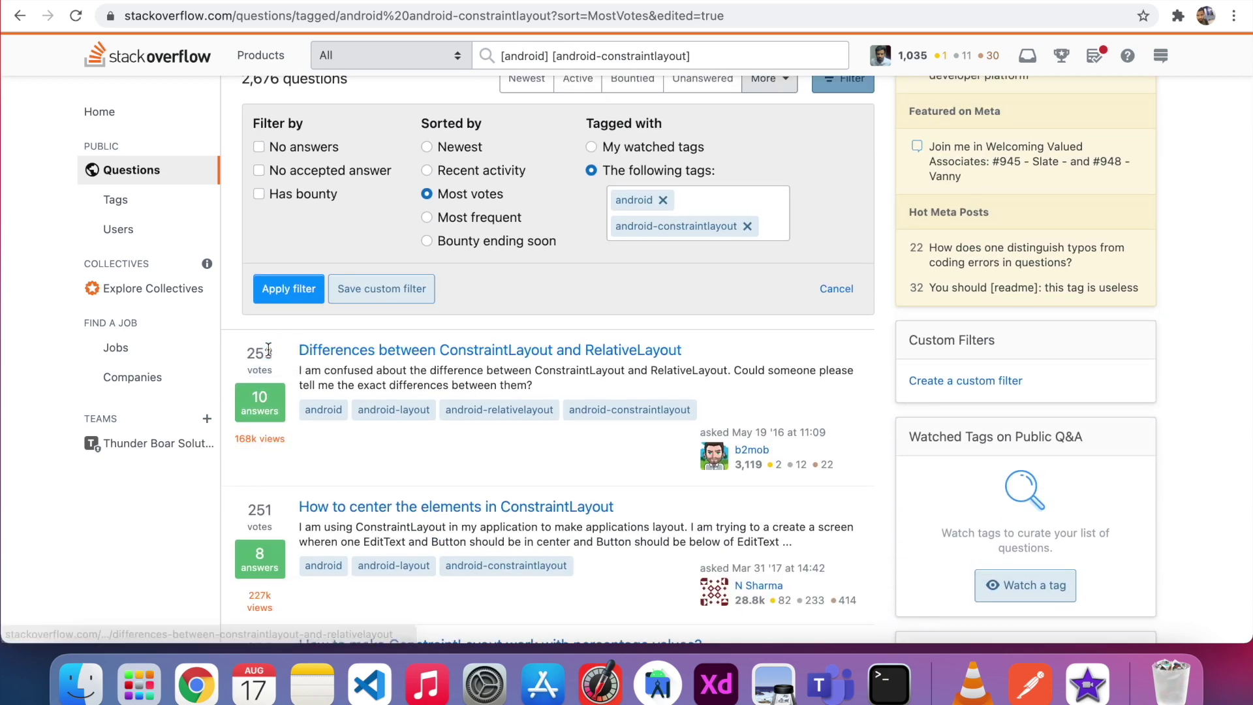
pyautogui.moveTo(248, 351); pyautogui.dragTo(279, 359)
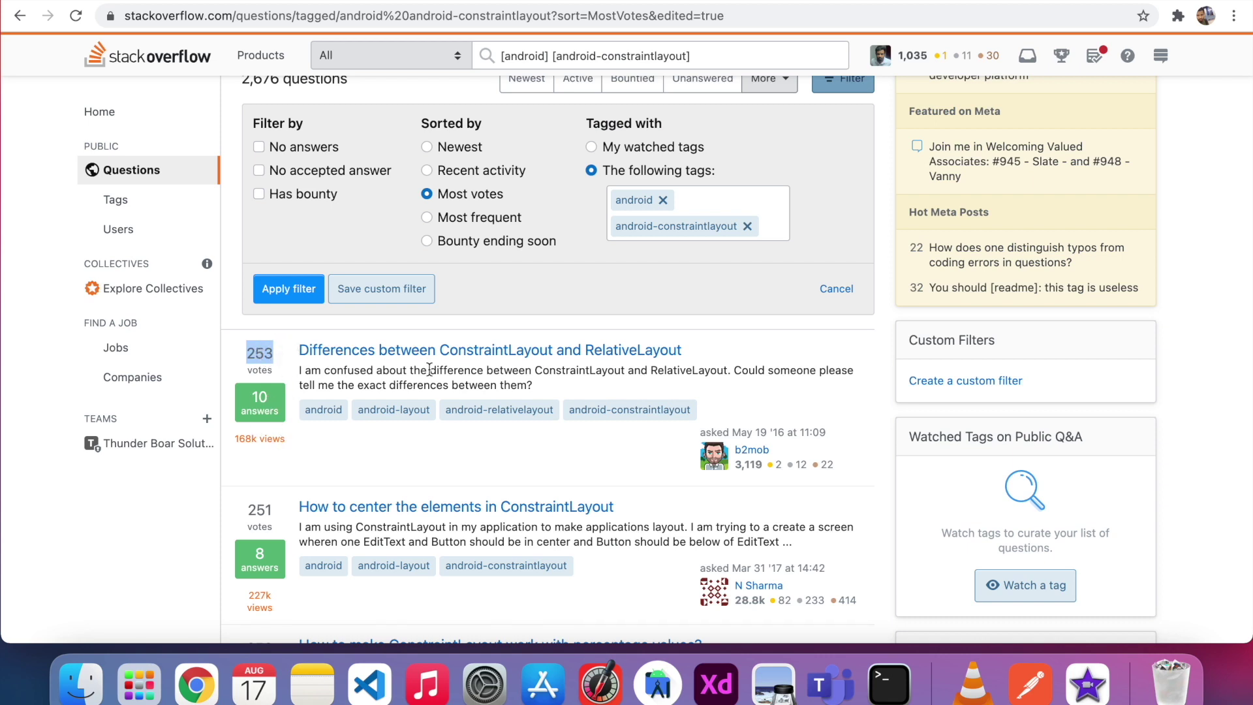
pyautogui.click(441, 353)
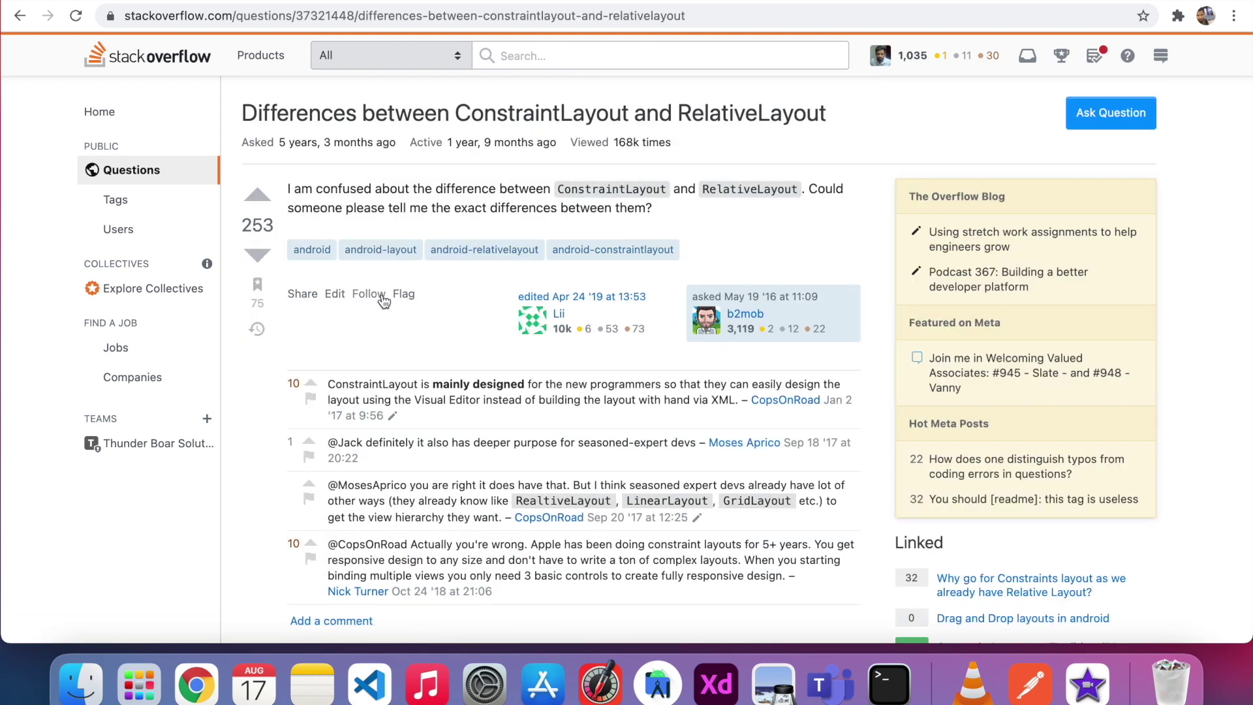
# Read through the ConstraintLayout vs RelativeLayout answers and click into the empty Your Answer editor
pyautogui.scroll(-8, 381, 294)
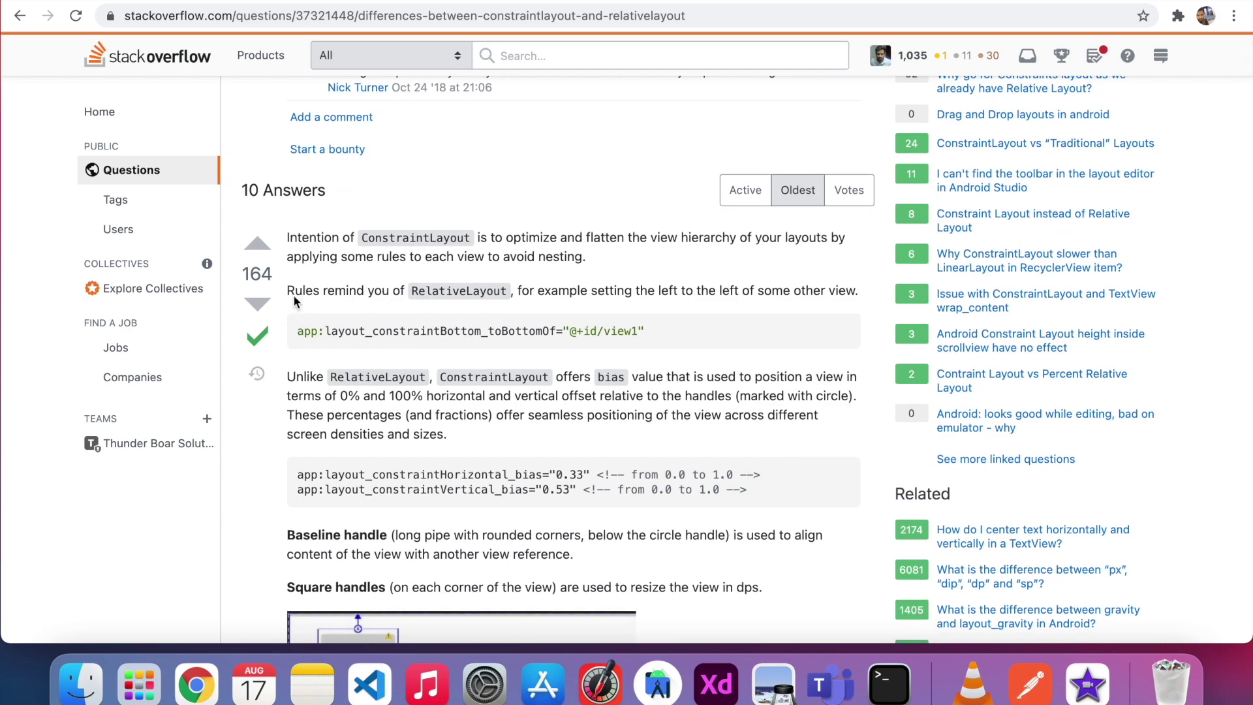
pyautogui.scroll(5, 292, 290)
pyautogui.scroll(2, 353, 228)
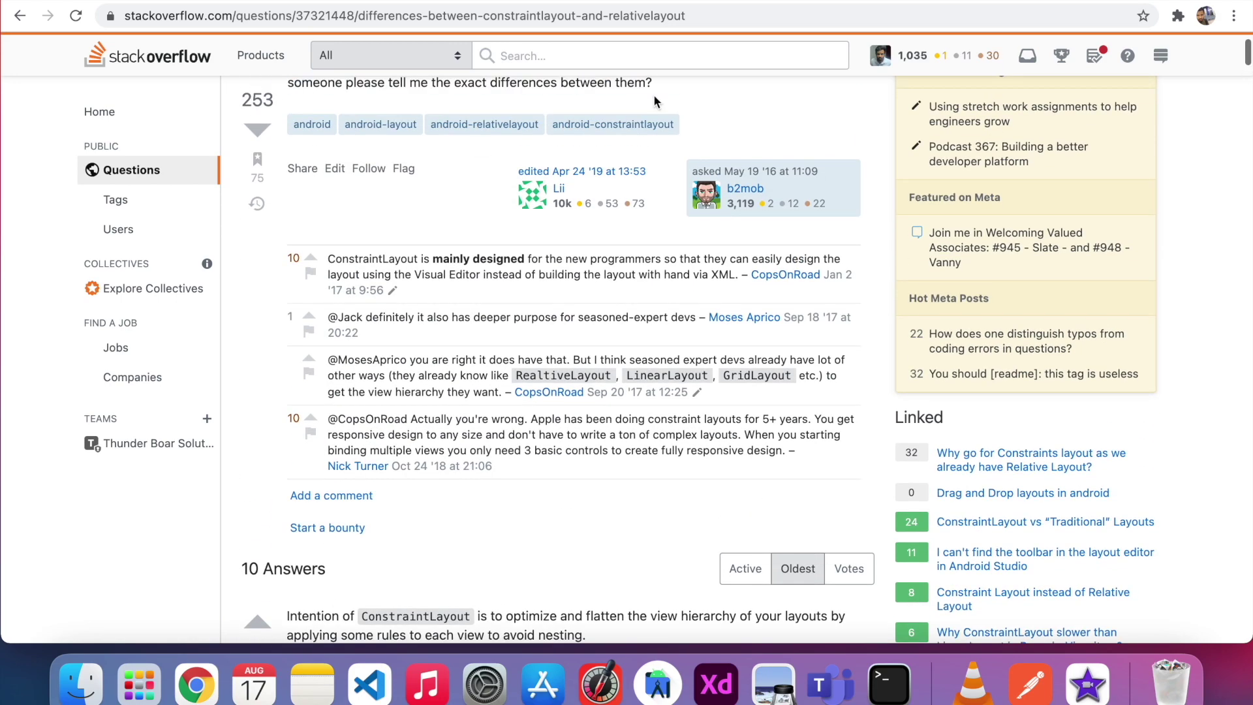
pyautogui.scroll(-9, 660, 220)
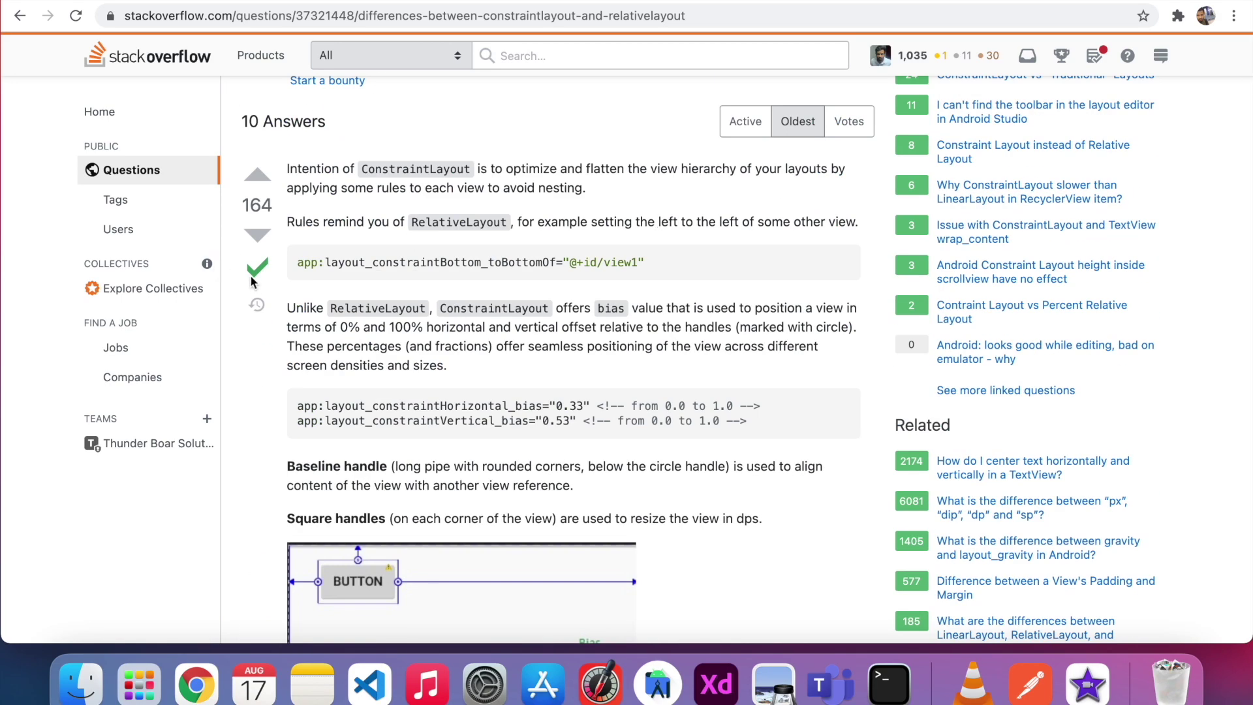
pyautogui.moveTo(266, 276)
pyautogui.scroll(-5, 263, 268)
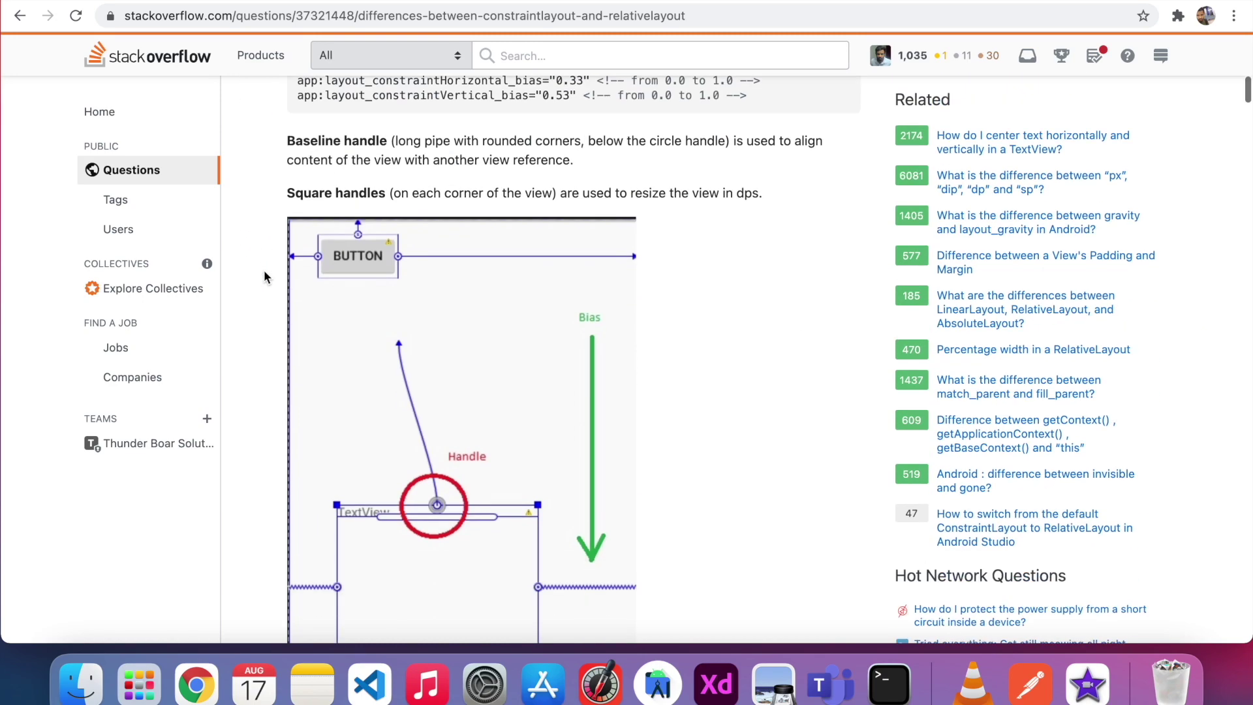
pyautogui.scroll(5, 263, 269)
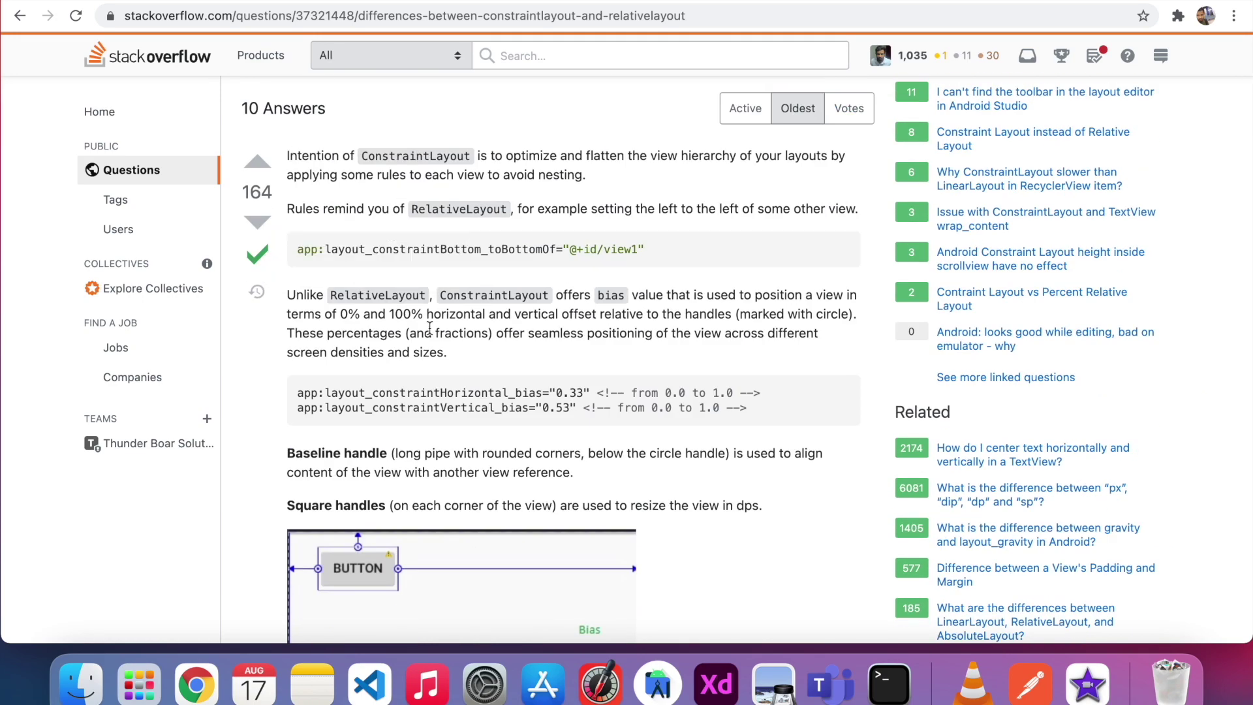
pyautogui.scroll(-6, 440, 359)
pyautogui.scroll(8, 438, 359)
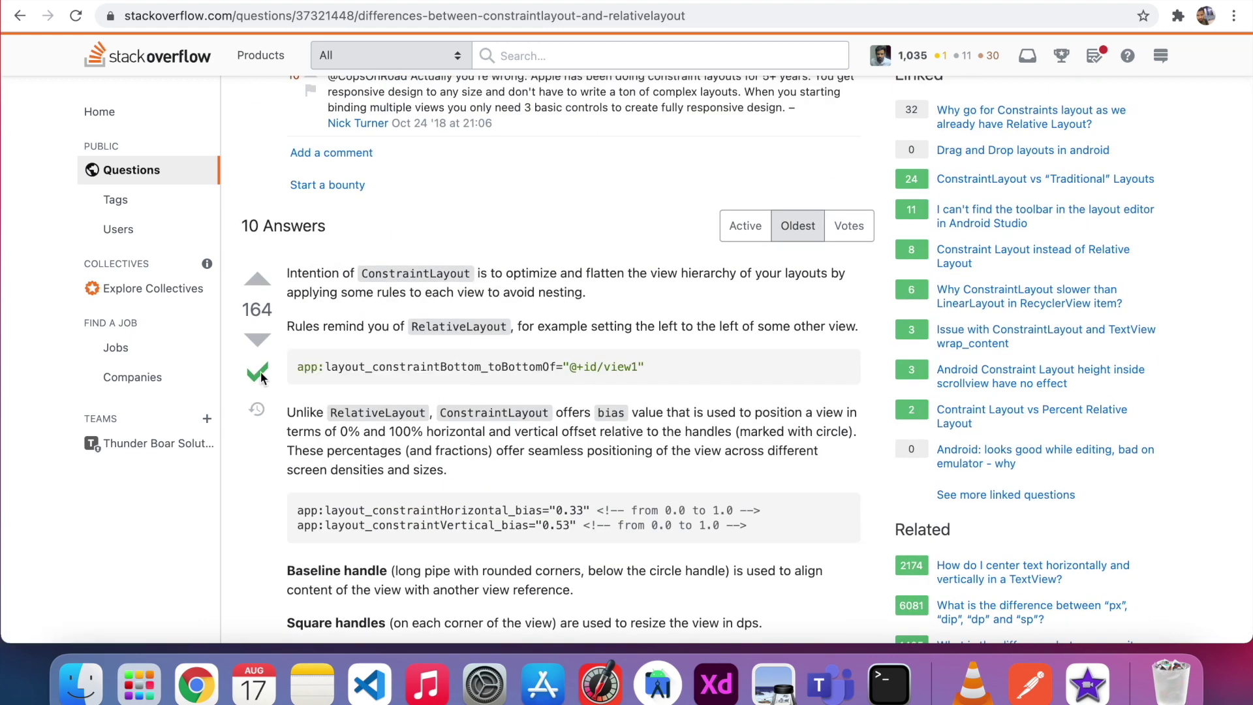
pyautogui.scroll(2, 294, 277)
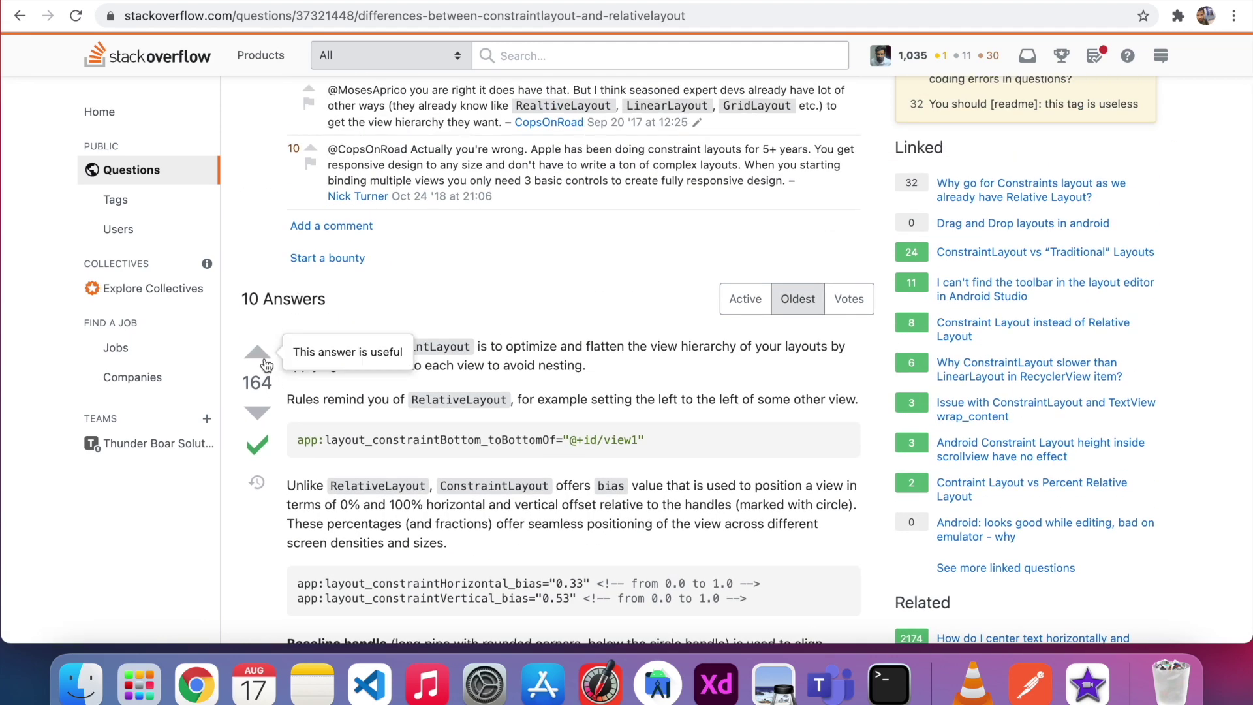
pyautogui.scroll(-20, 339, 418)
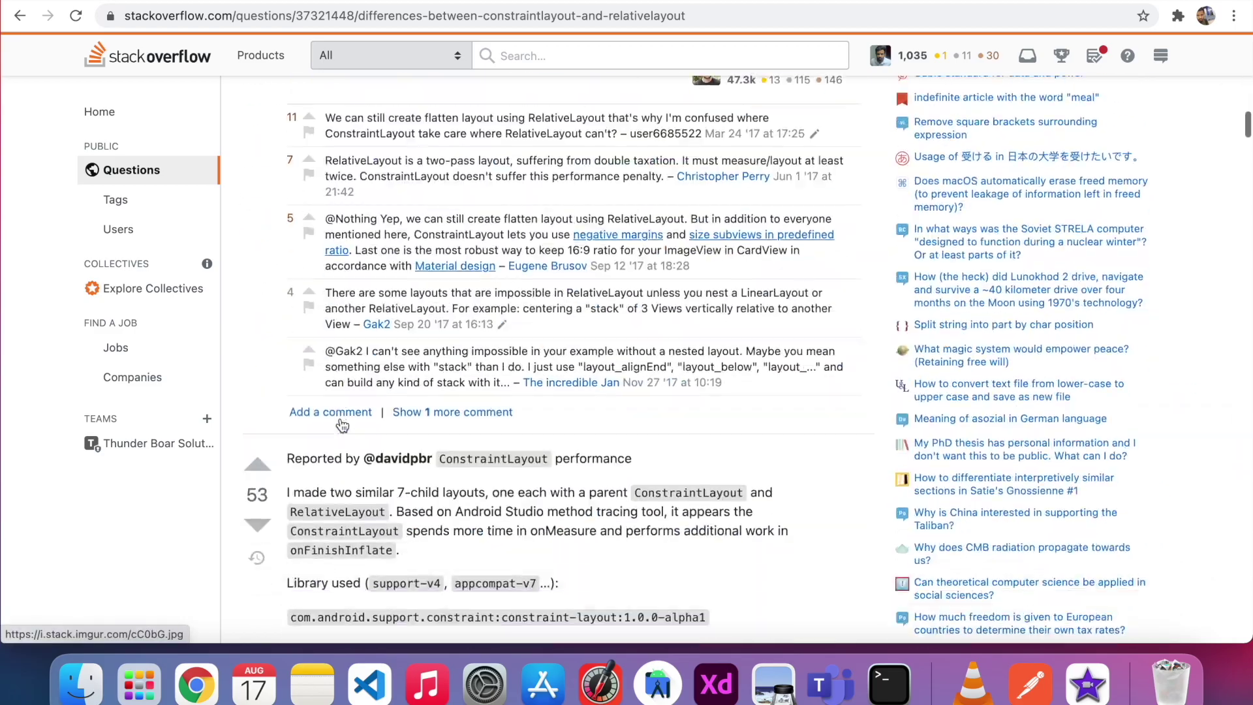
pyautogui.scroll(4, 340, 422)
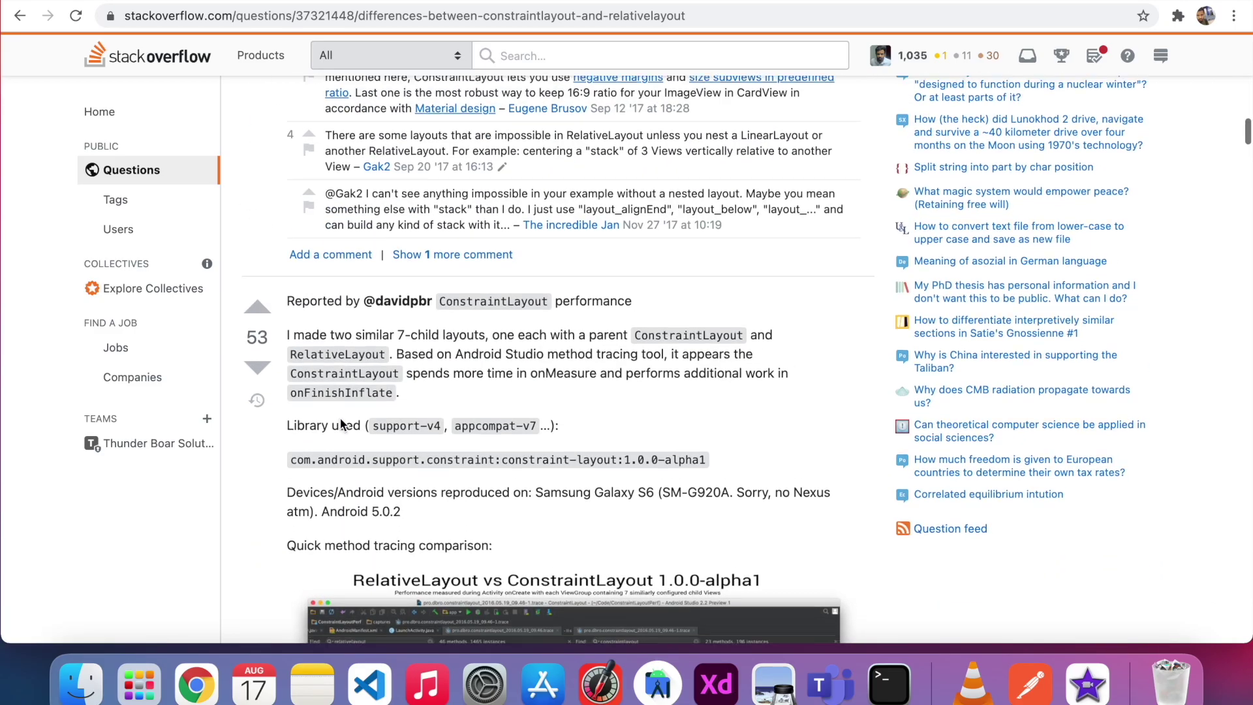
pyautogui.scroll(-15, 340, 423)
pyautogui.scroll(-10, 340, 418)
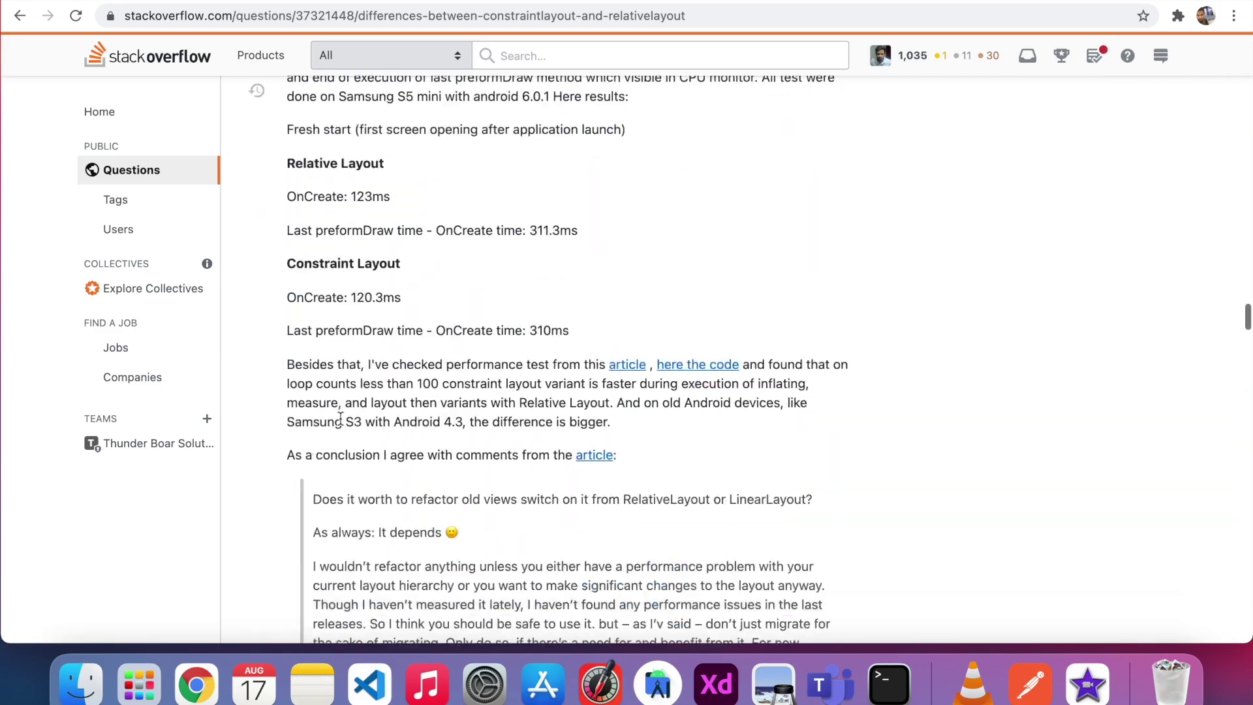
pyautogui.scroll(8, 340, 418)
pyautogui.scroll(-10, 340, 418)
pyautogui.scroll(-12, 340, 423)
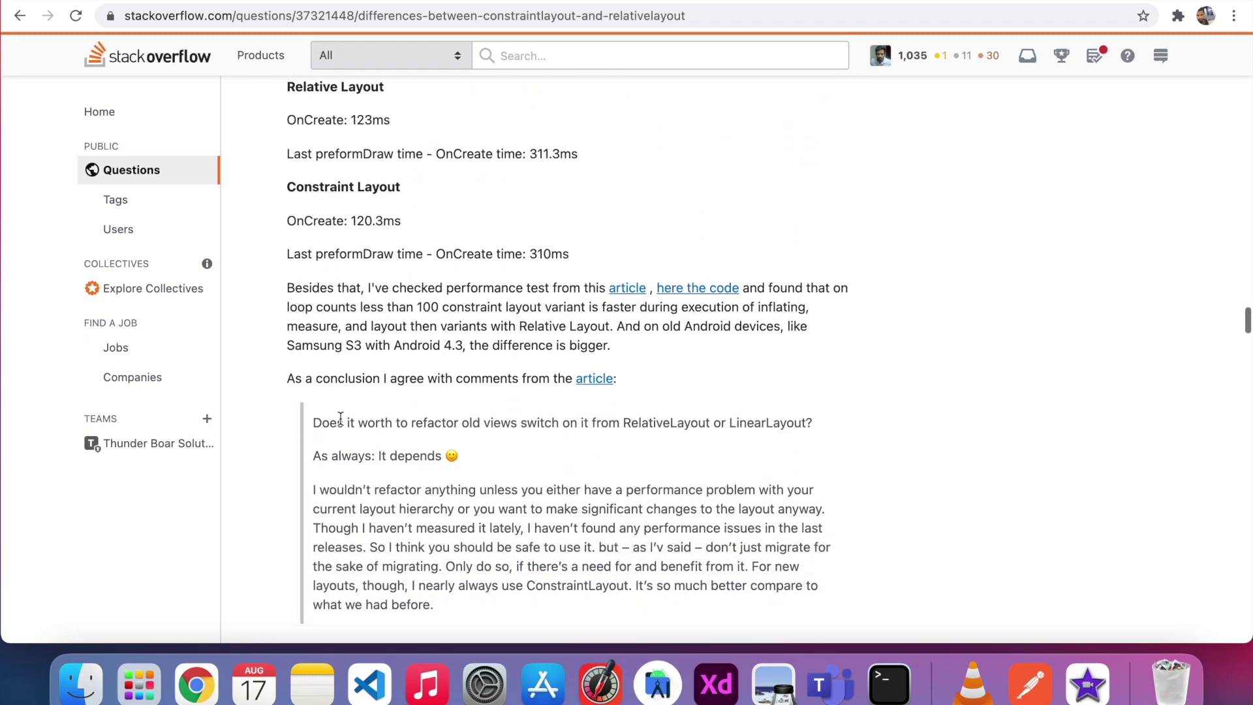
pyautogui.scroll(-15, 341, 423)
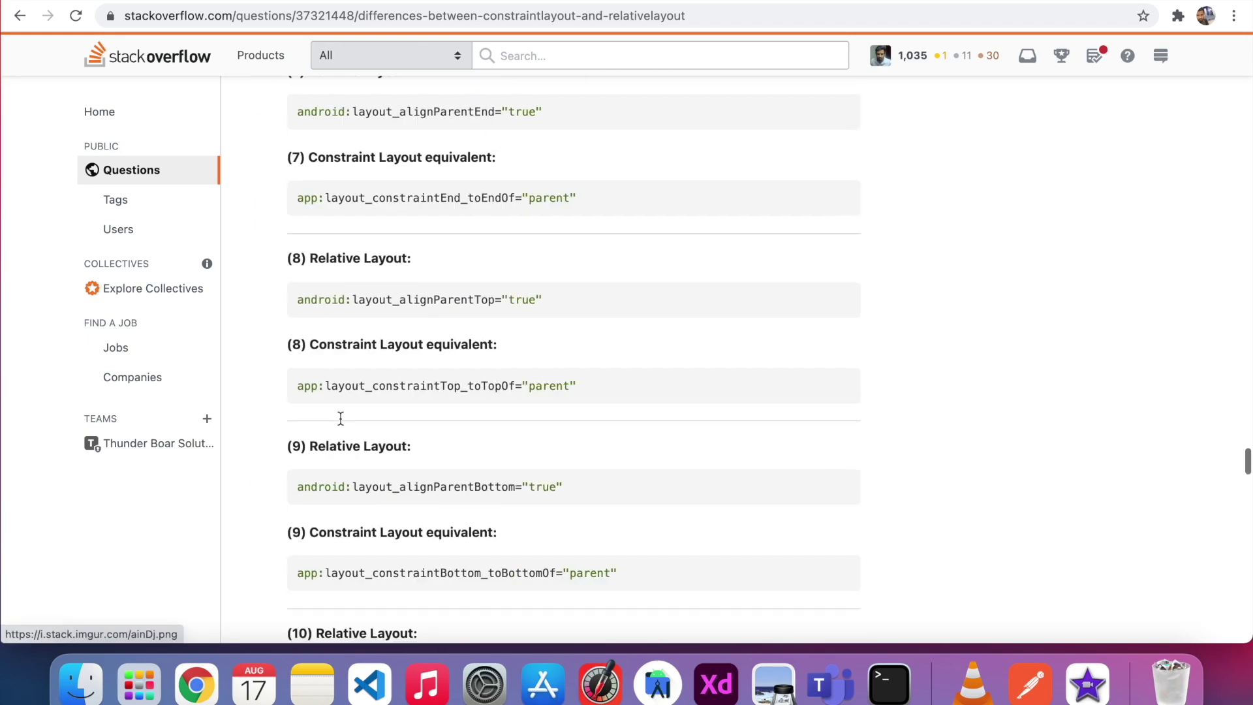
pyautogui.scroll(5, 304, 337)
pyautogui.click(311, 247)
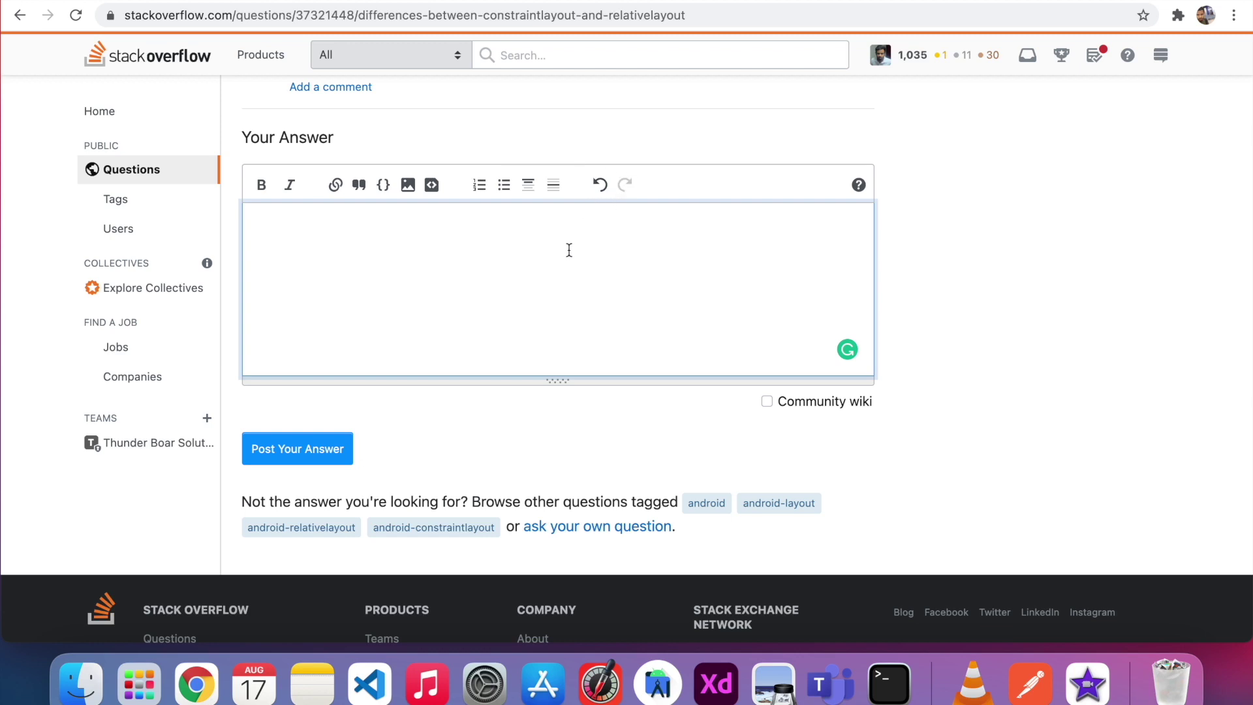
# Type 'hello' in the answer editor and format it as a code sample
pyautogui.write('hello')
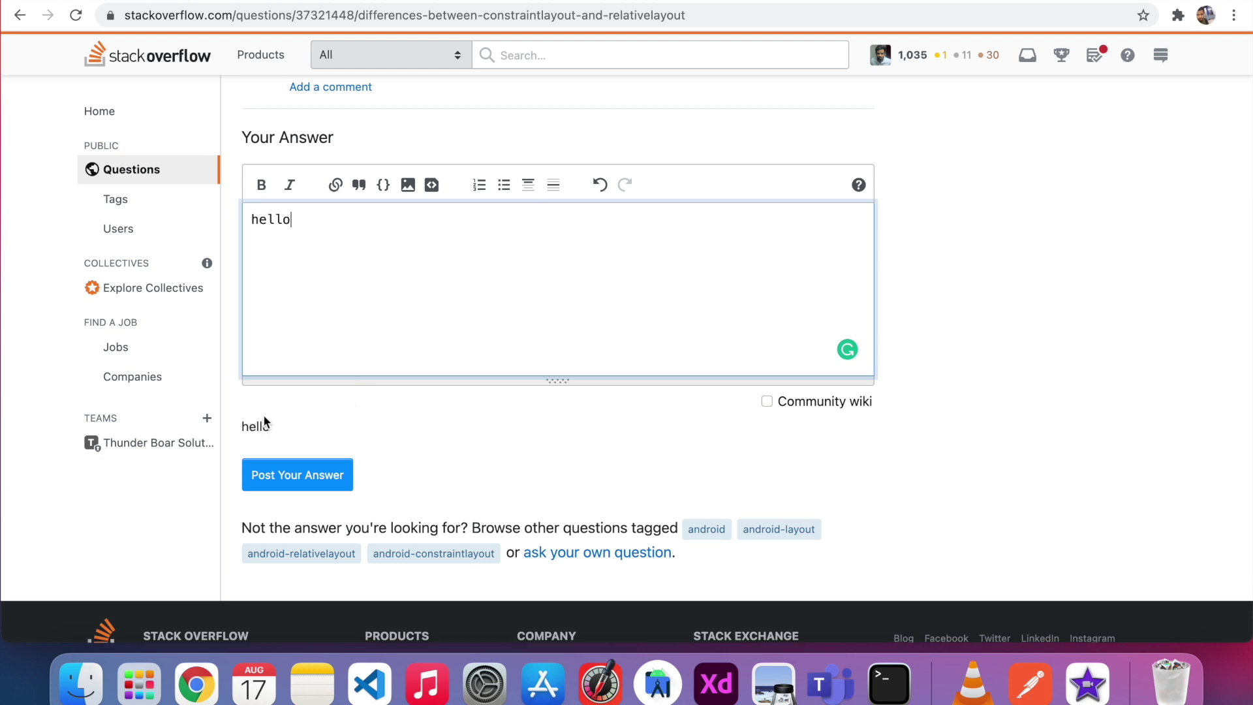
pyautogui.moveTo(243, 426); pyautogui.dragTo(295, 430)
pyautogui.click(293, 427)
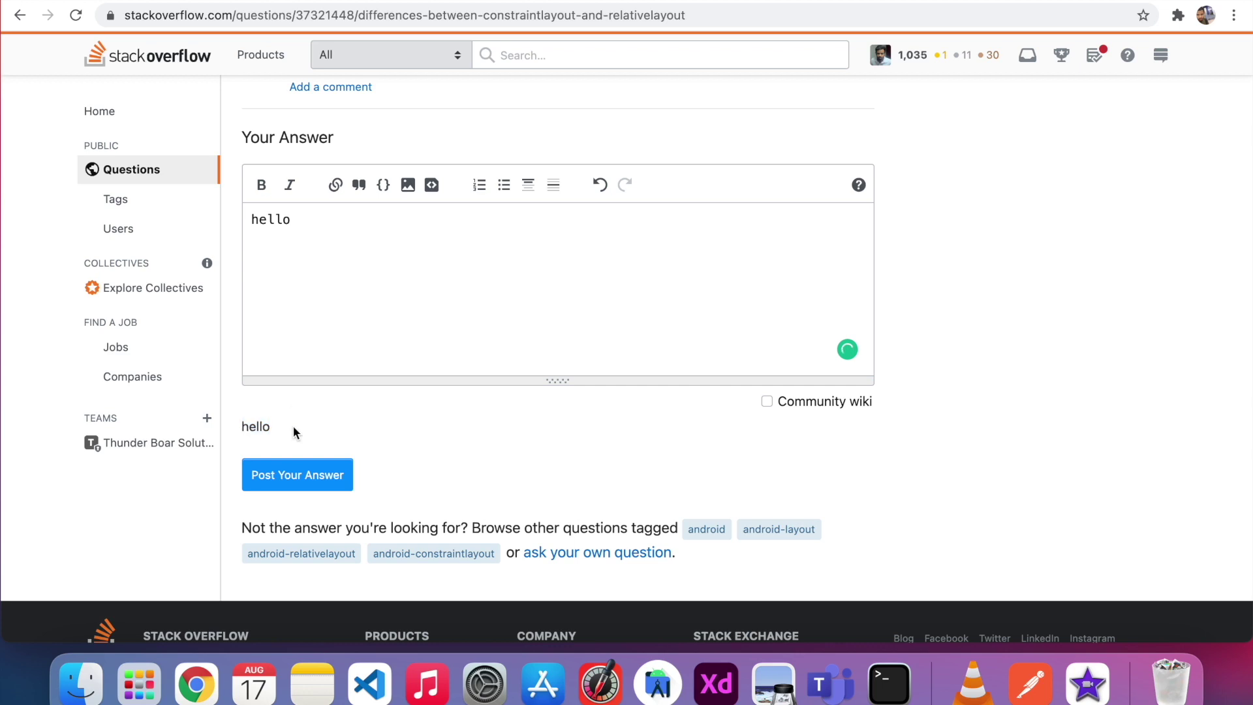
pyautogui.click(292, 220)
pyautogui.moveTo(293, 219); pyautogui.dragTo(239, 217)
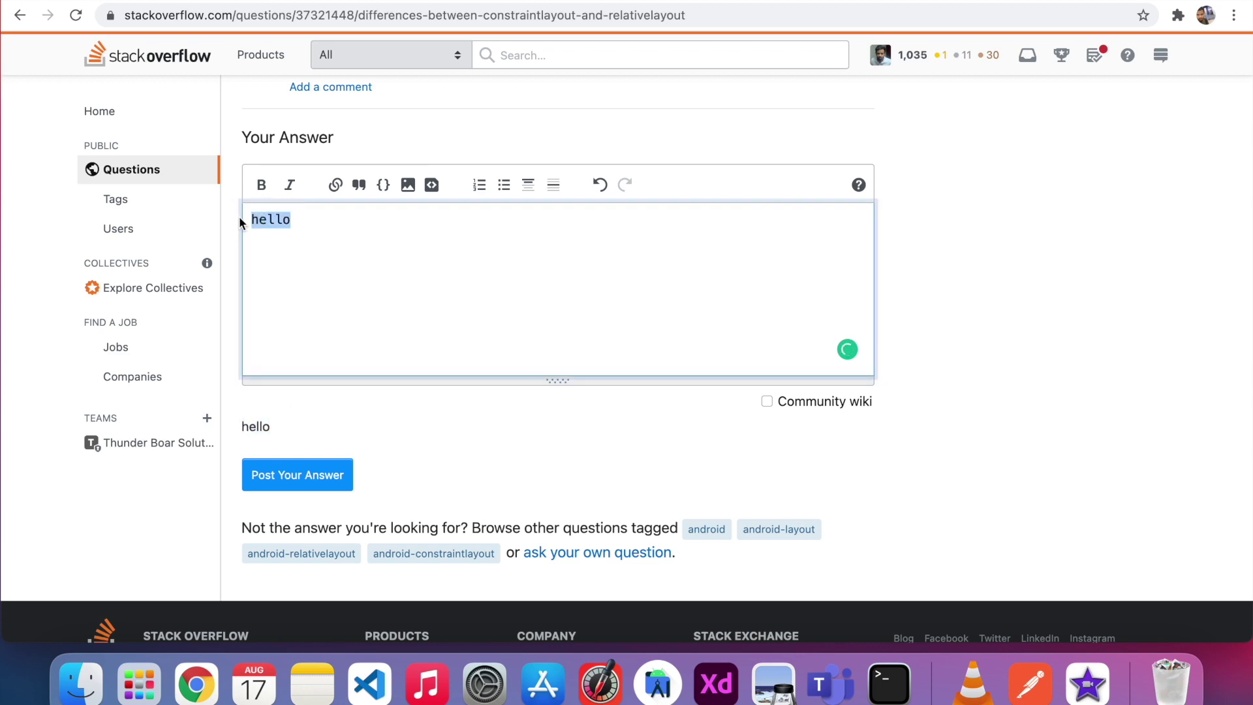
pyautogui.click(384, 186)
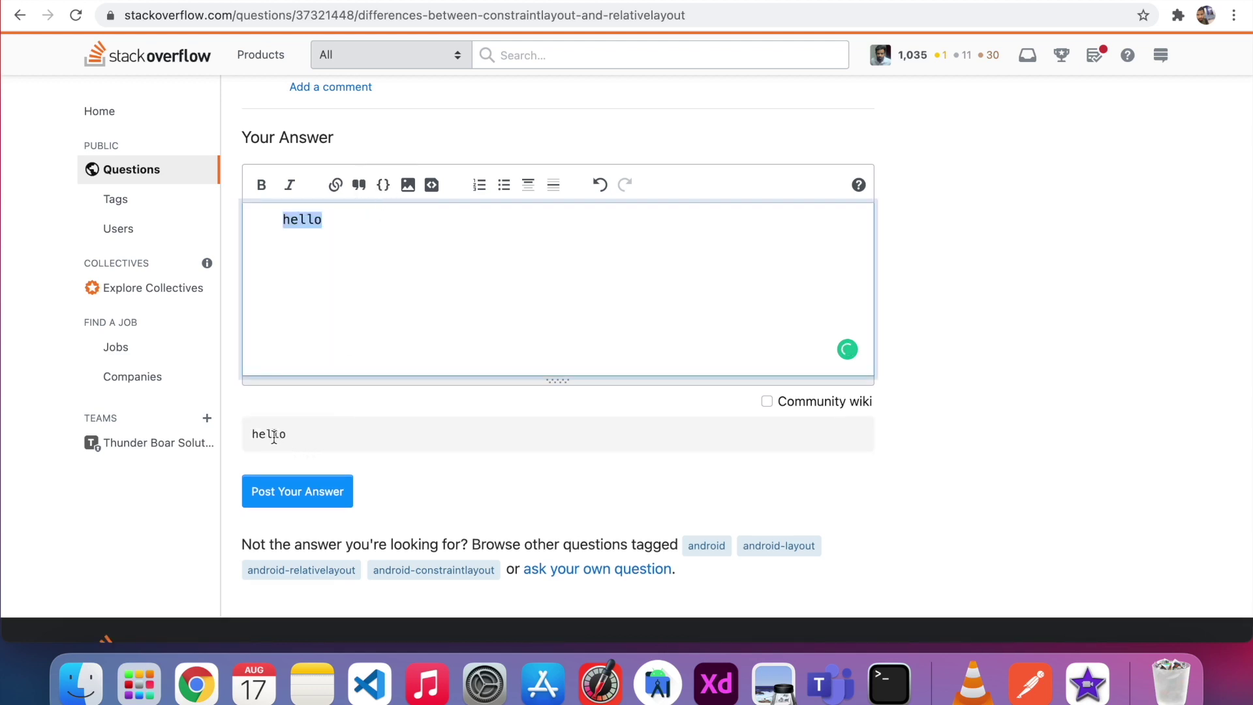
pyautogui.moveTo(255, 432); pyautogui.dragTo(299, 431)
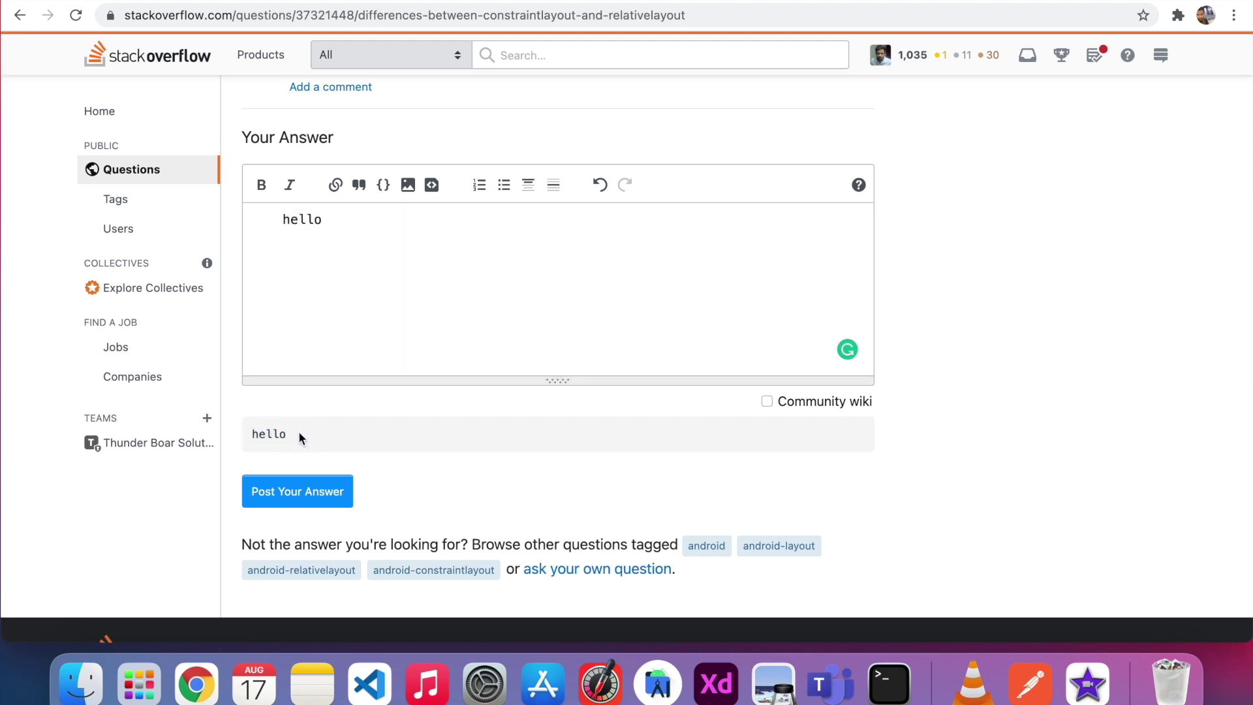
pyautogui.click(337, 218)
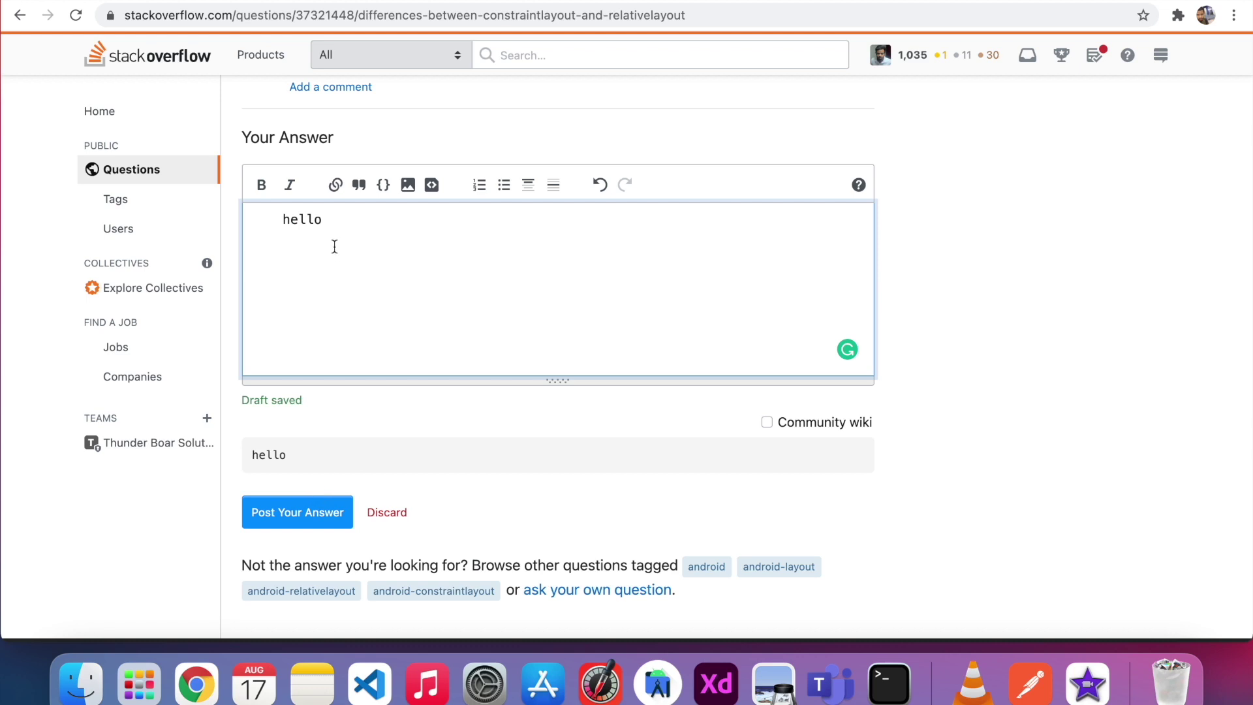
# Replace the old hello text with the sentence 'this is how we want to use stackoverlow'
pyautogui.moveTo(329, 221); pyautogui.dragTo(246, 216)
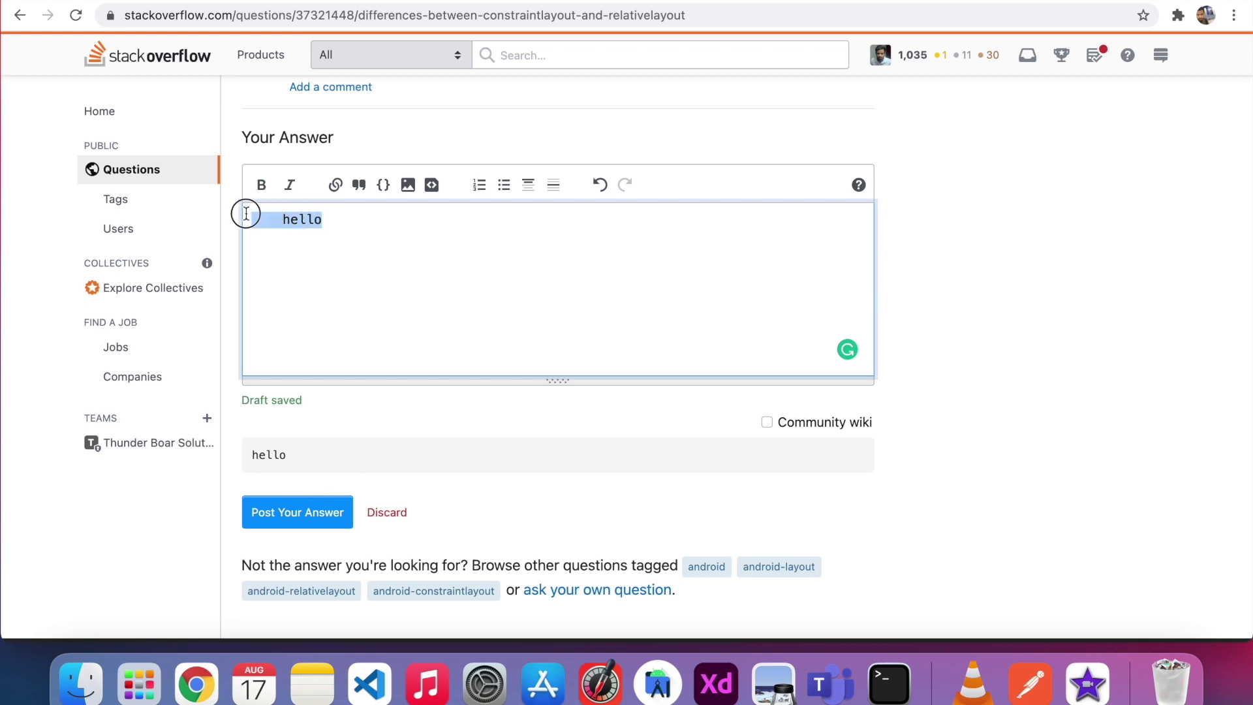
pyautogui.press('BackSpace')
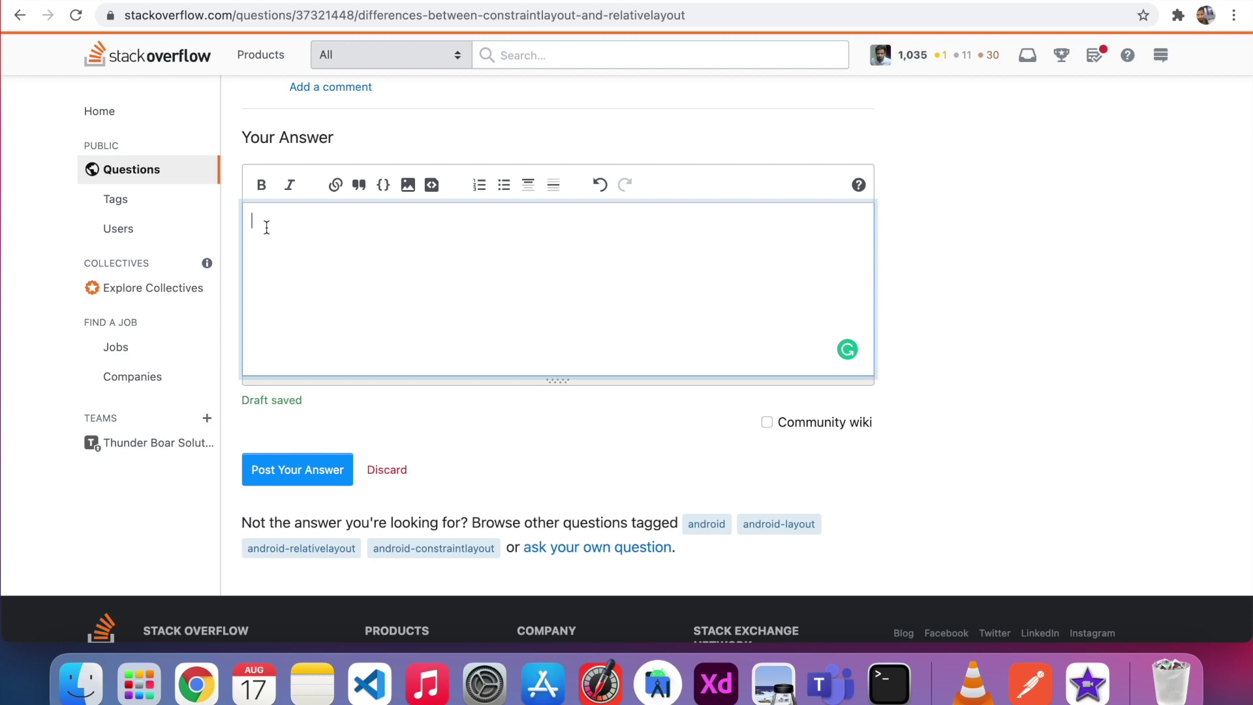
pyautogui.write('thi')
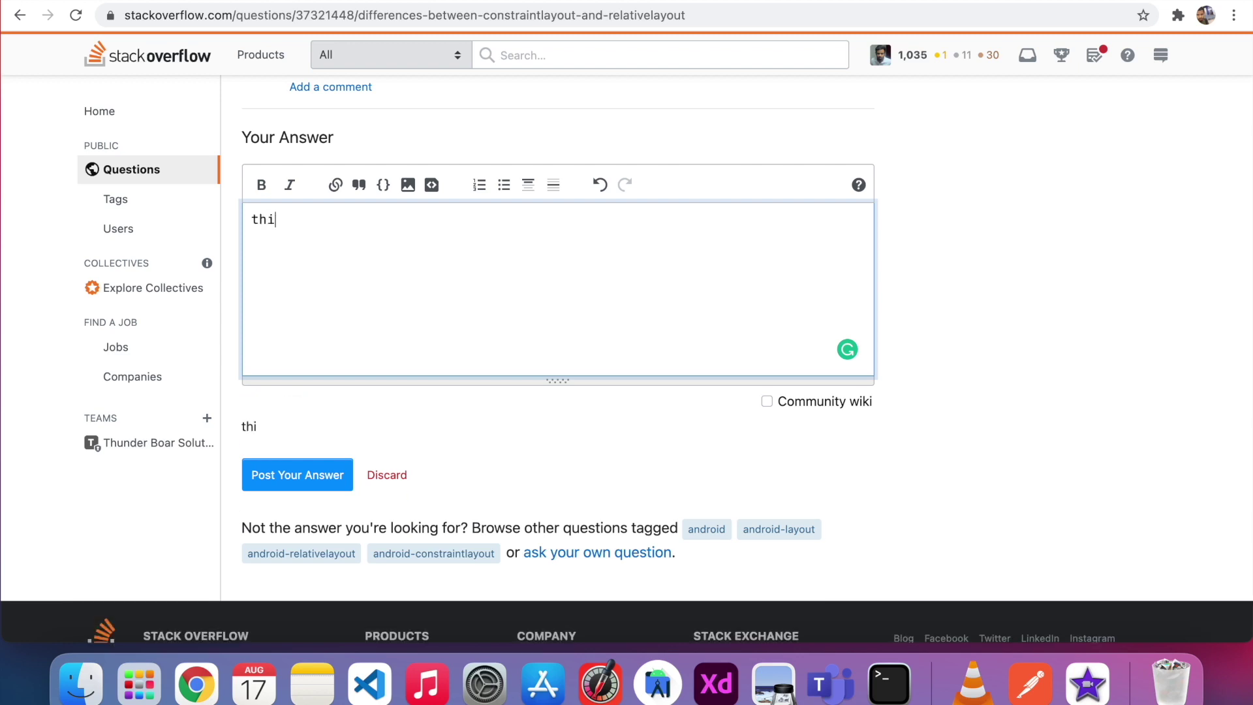
pyautogui.write('s is how')
pyautogui.write('we want')
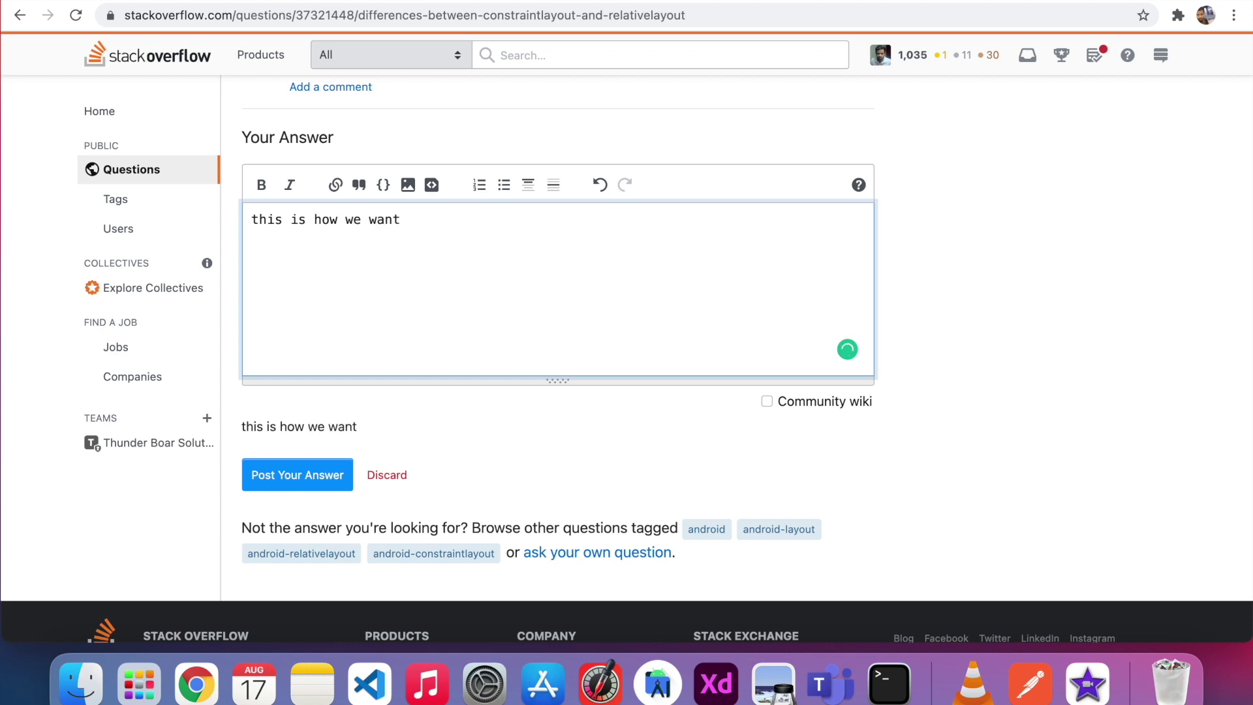
pyautogui.write(' to use stackoverlow')
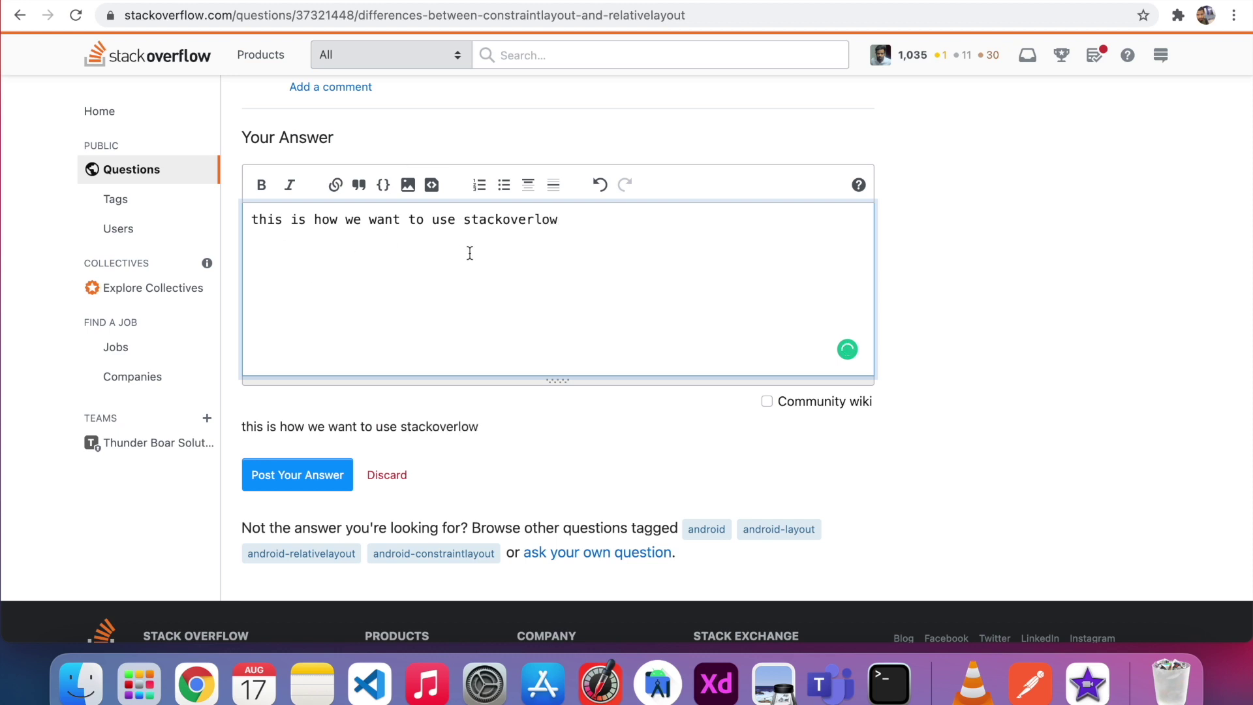
# Format 'stackoverlow' as inline code and make 'how' bold
pyautogui.moveTo(464, 221); pyautogui.dragTo(570, 220)
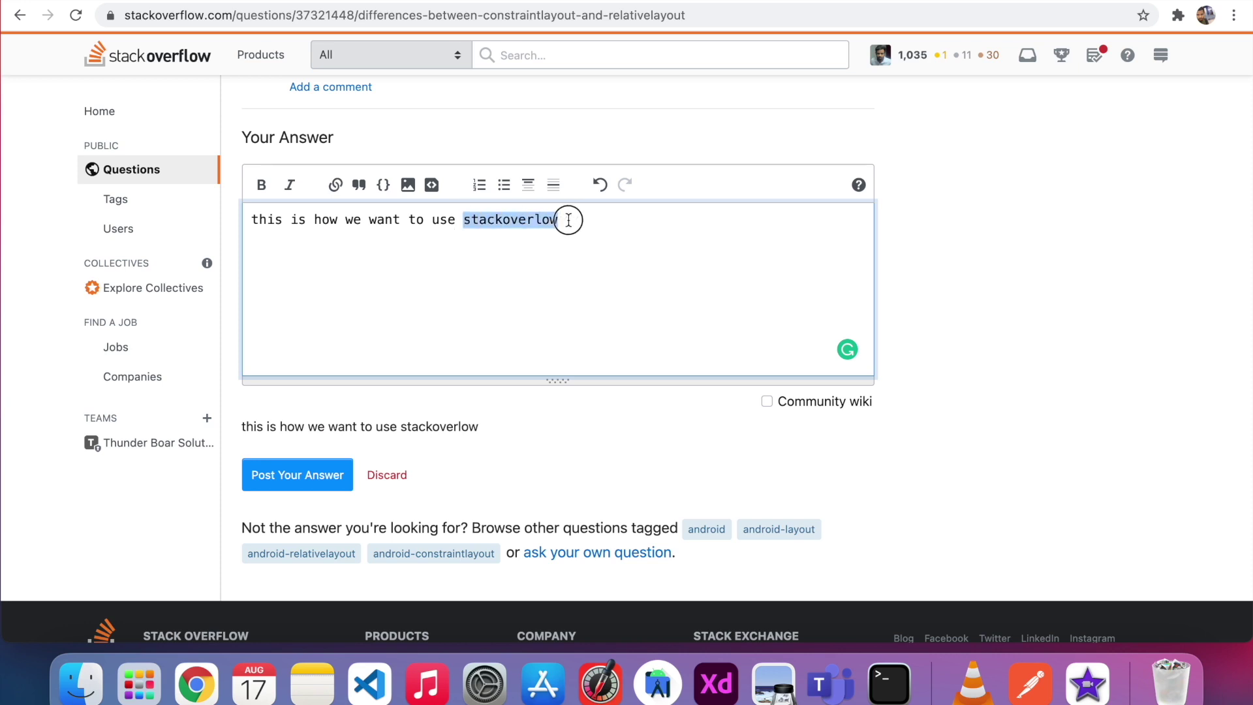
pyautogui.click(383, 185)
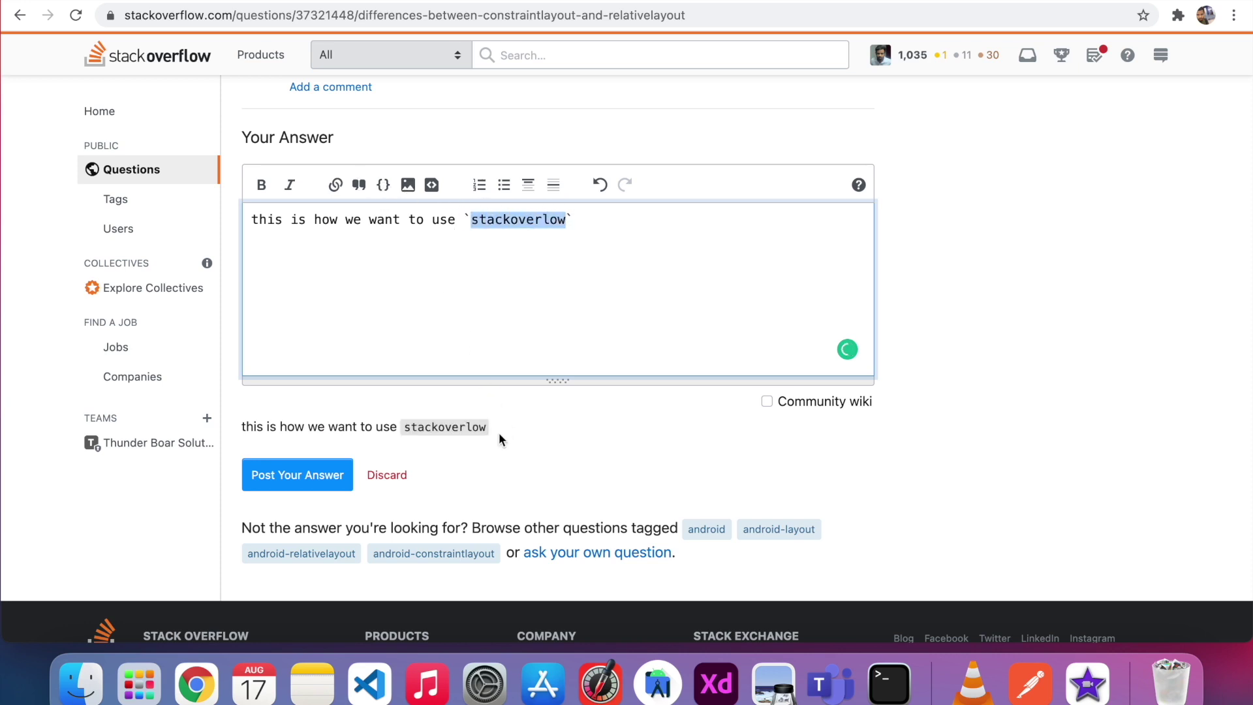
pyautogui.click(406, 254)
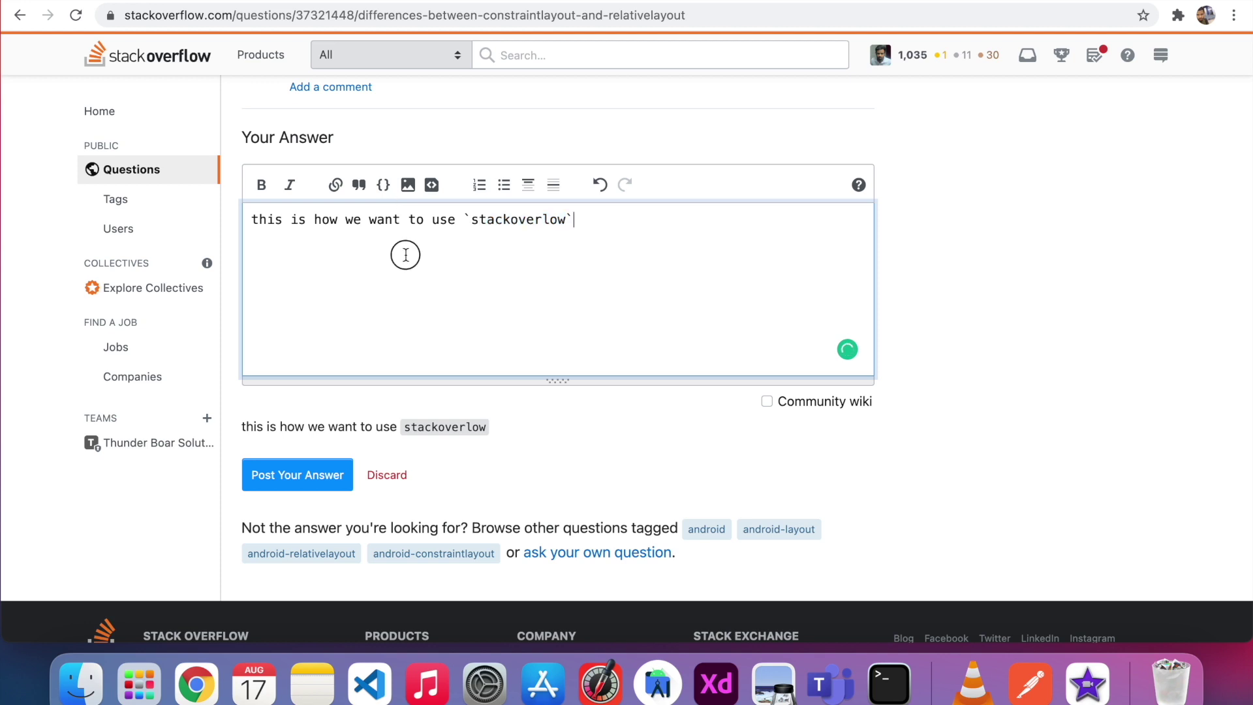
pyautogui.doubleClick(326, 220)
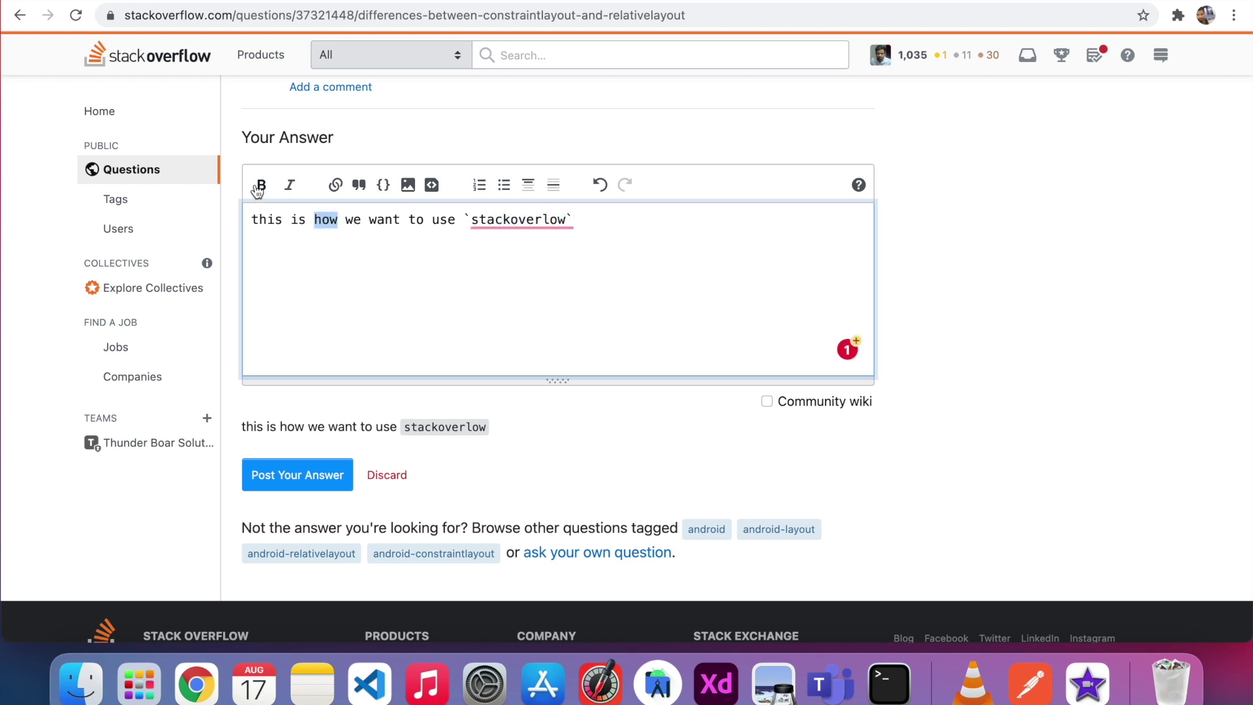
pyautogui.click(260, 185)
pyautogui.click(429, 411)
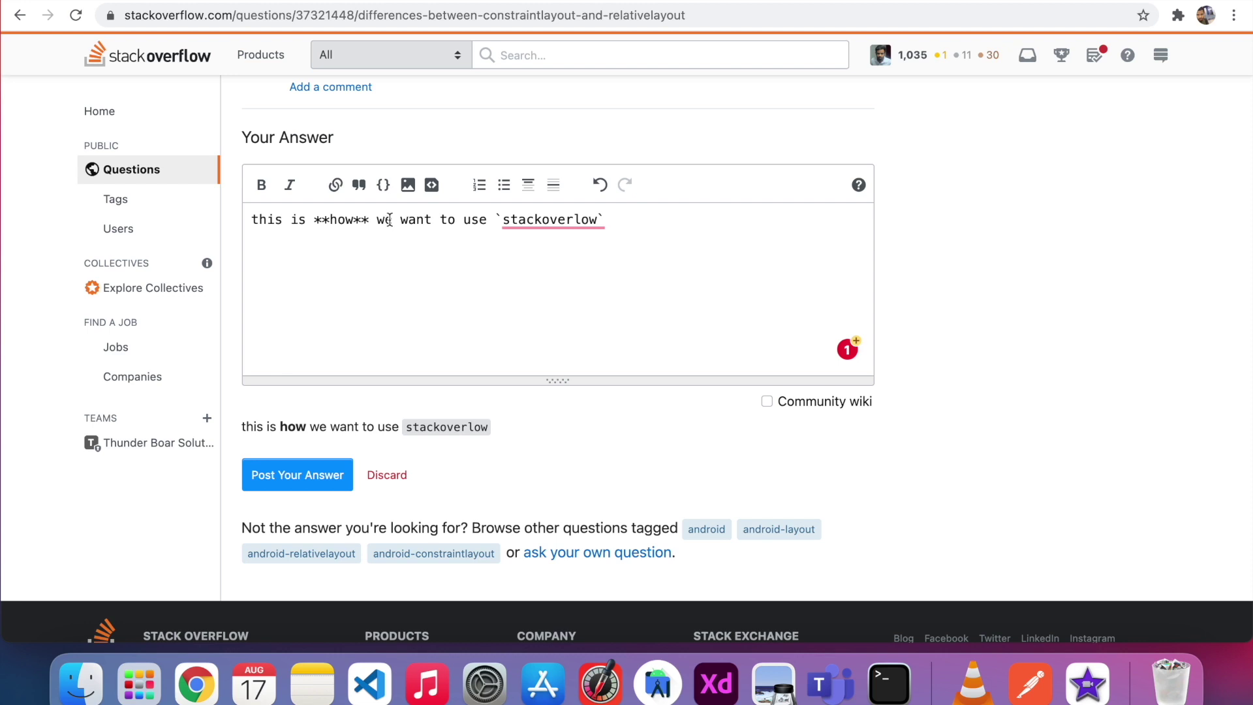
pyautogui.moveTo(399, 220); pyautogui.dragTo(432, 219)
pyautogui.press('Right')
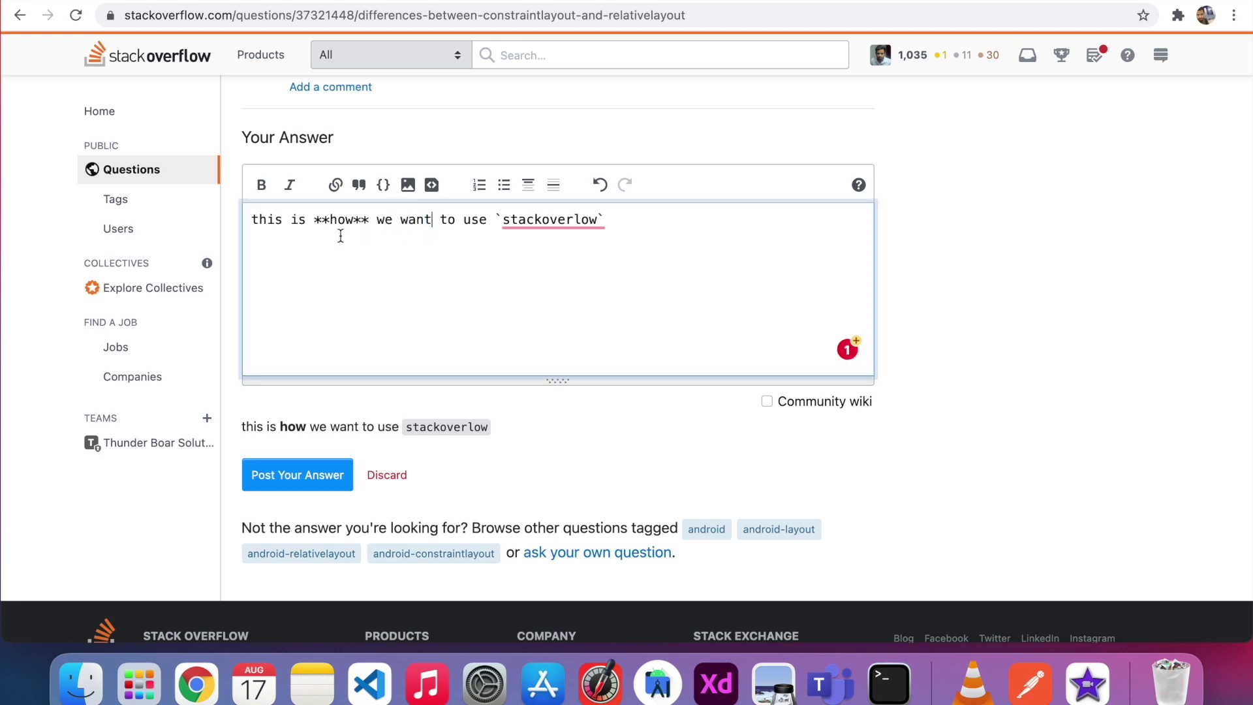
pyautogui.moveTo(252, 217); pyautogui.dragTo(283, 215)
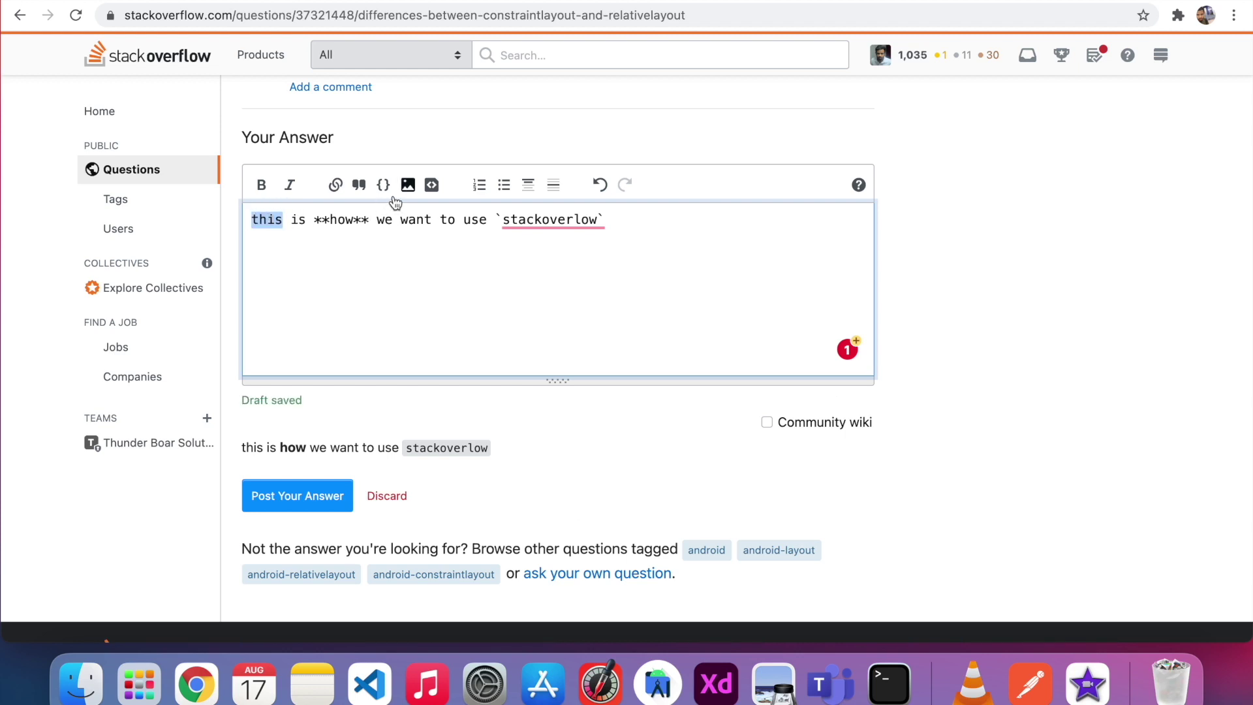
# Link the word 'this' to the copied URL of the Flutter question on calling setState inside a Timer
pyautogui.click(338, 187)
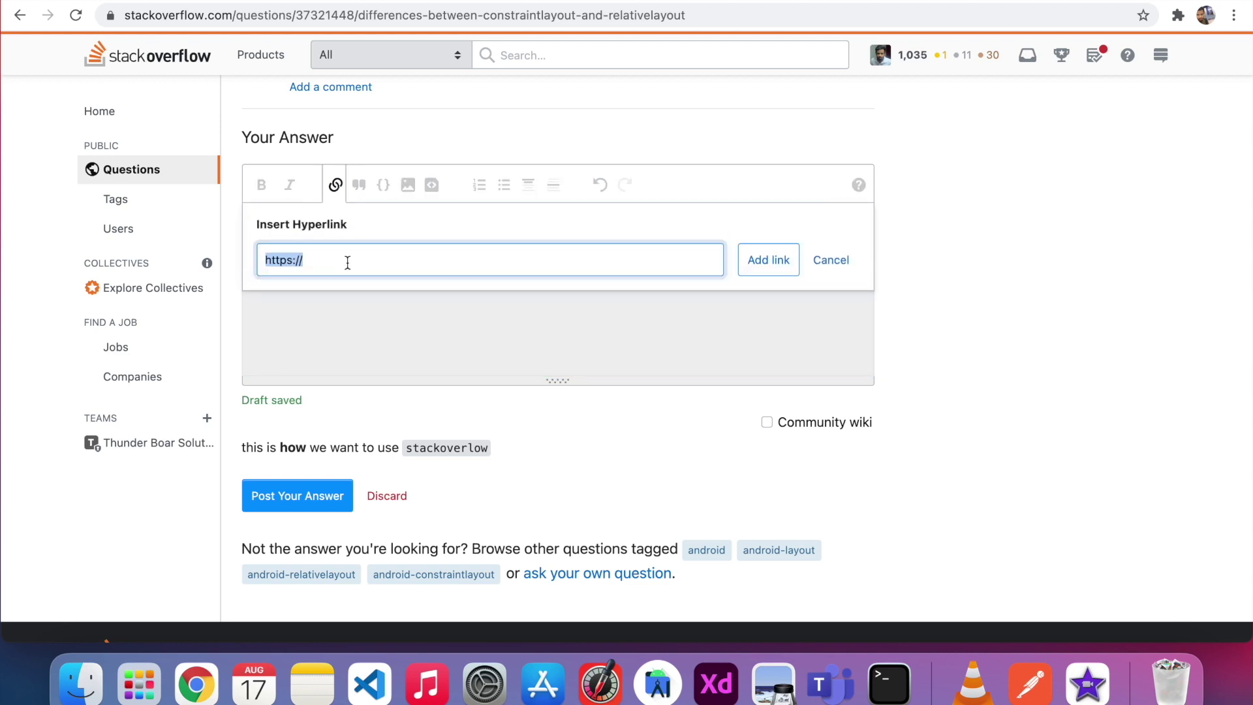
pyautogui.click(573, 2)
pyautogui.click(501, 19)
pyautogui.press('super+c')
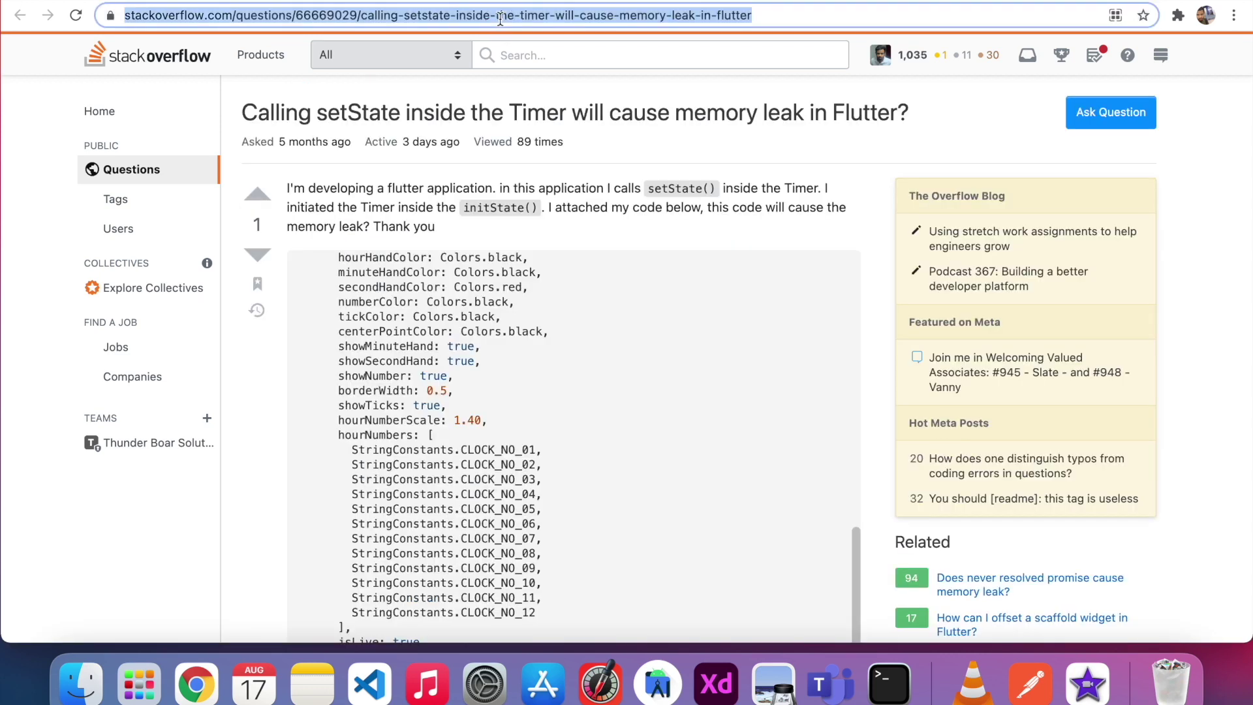
pyautogui.click(274, 1)
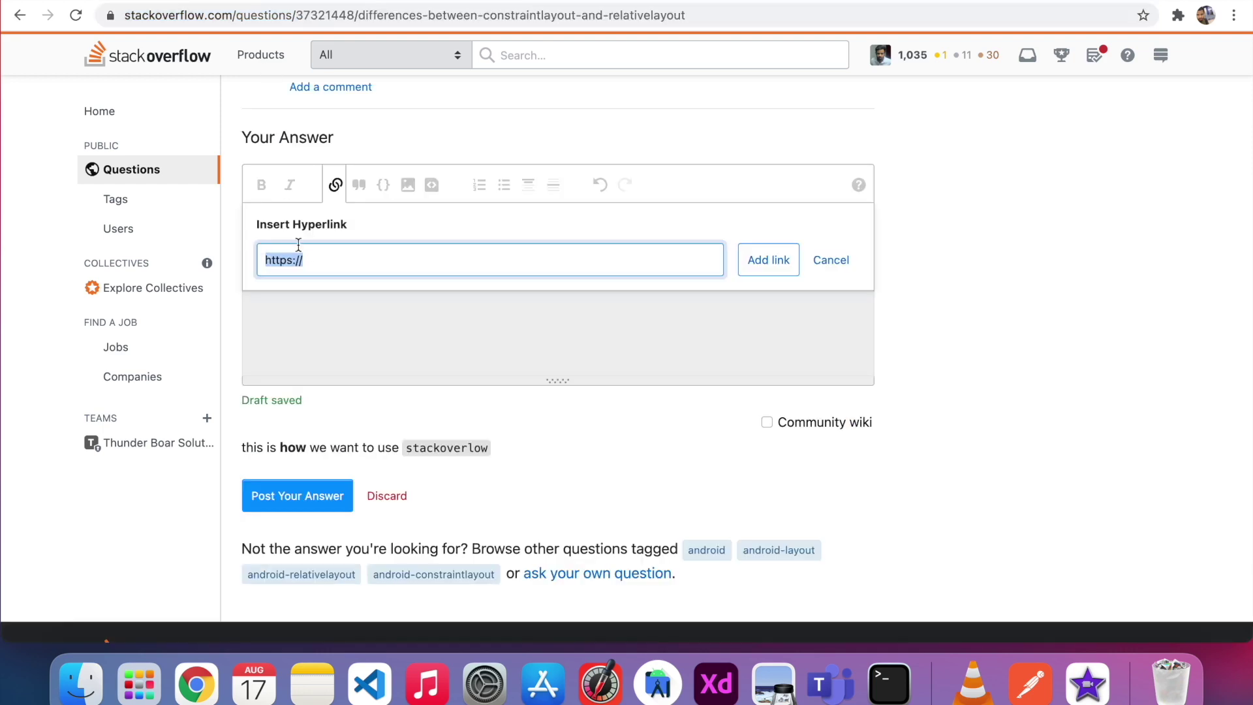
pyautogui.press('super+v')
pyautogui.click(768, 260)
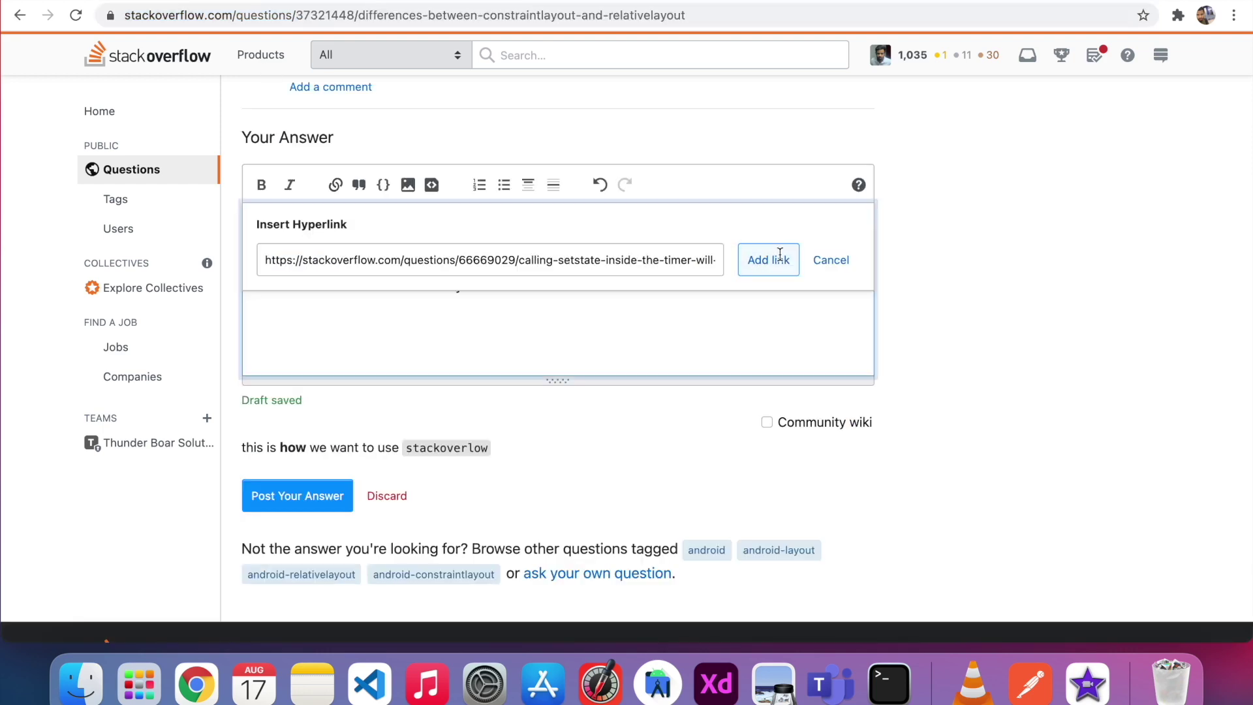
pyautogui.scroll(-2, 617, 406)
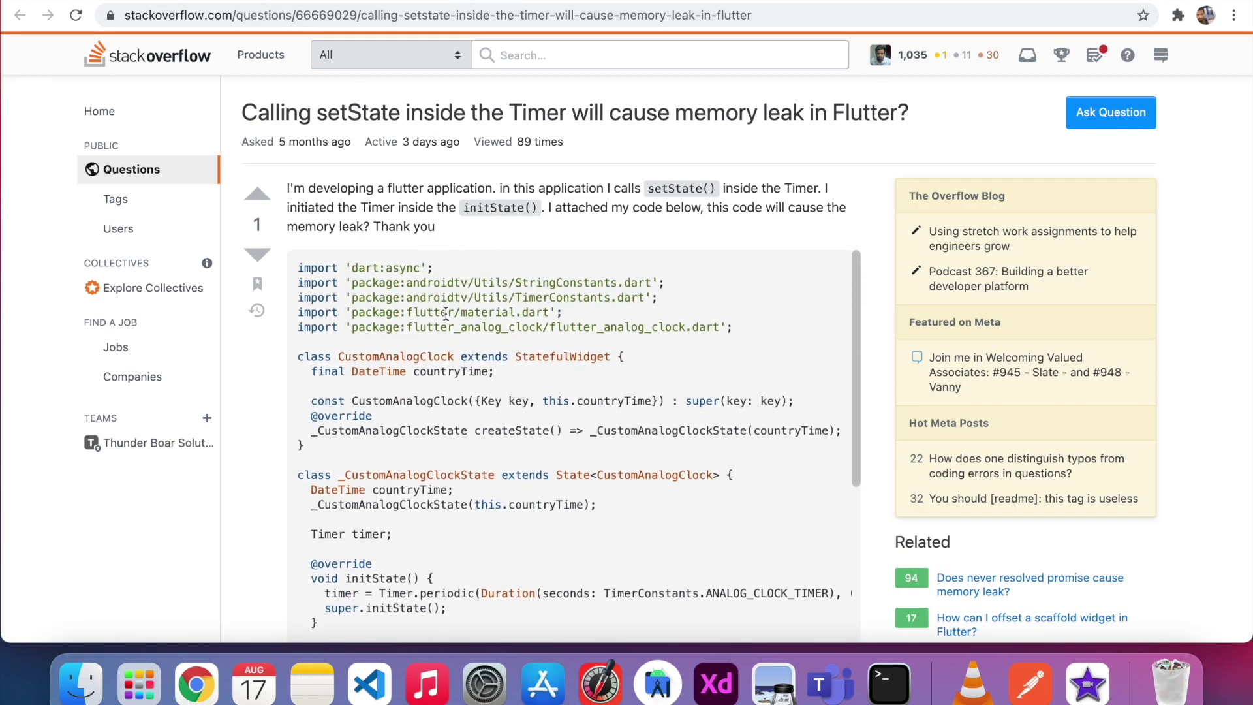
pyautogui.press('super+w')
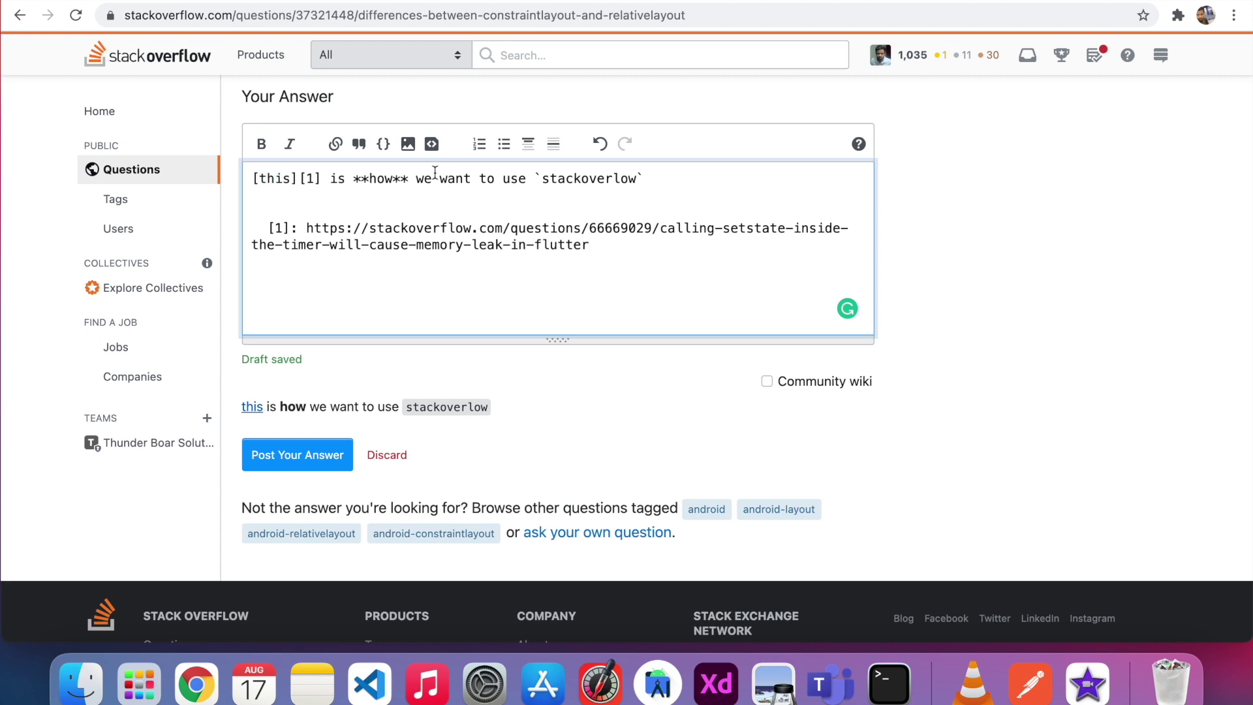
pyautogui.press('Return')
pyautogui.press('Return')
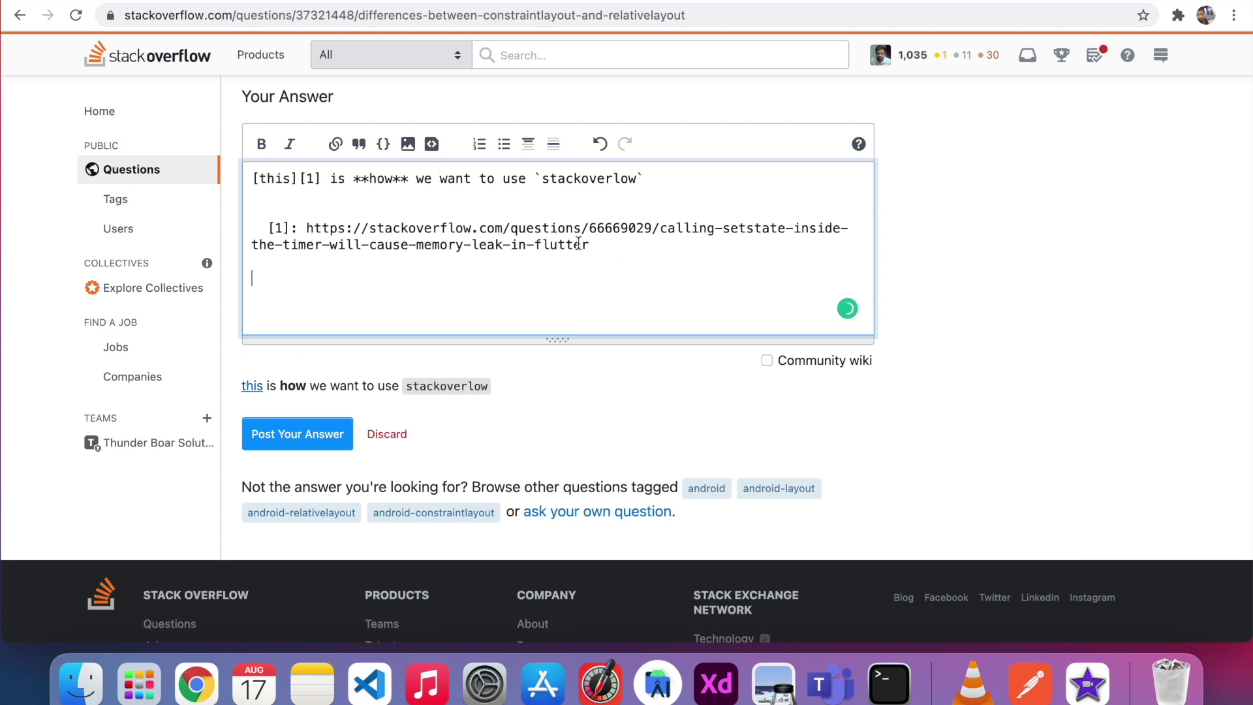
pyautogui.click(408, 144)
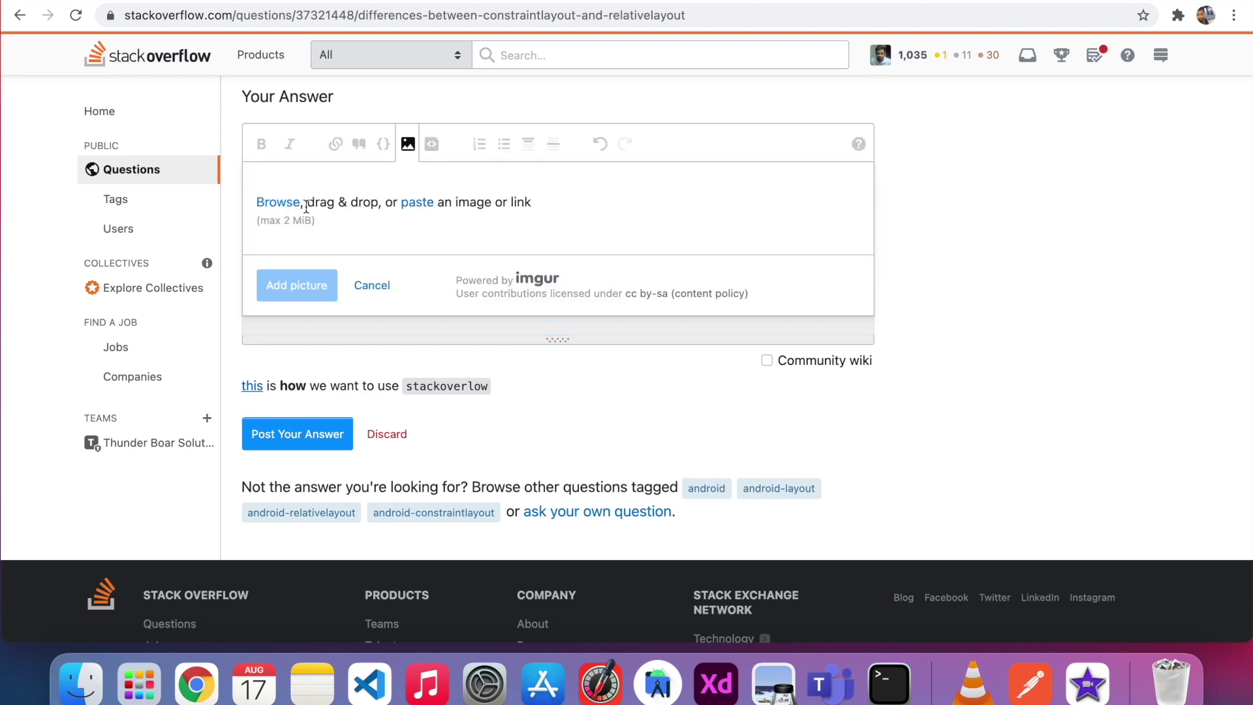
# Upload 'How to use (1).png' from the Desktop and embed it in the answer
pyautogui.click(287, 201)
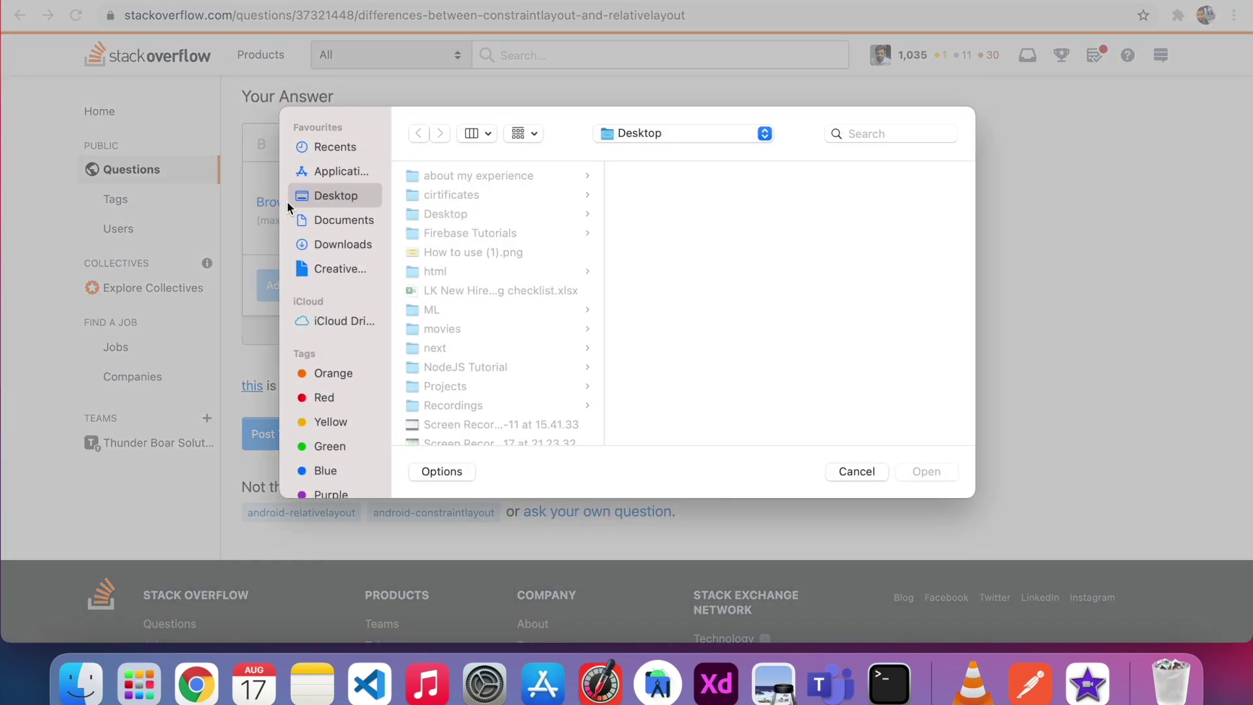
pyautogui.scroll(-2, 487, 304)
pyautogui.scroll(2, 487, 304)
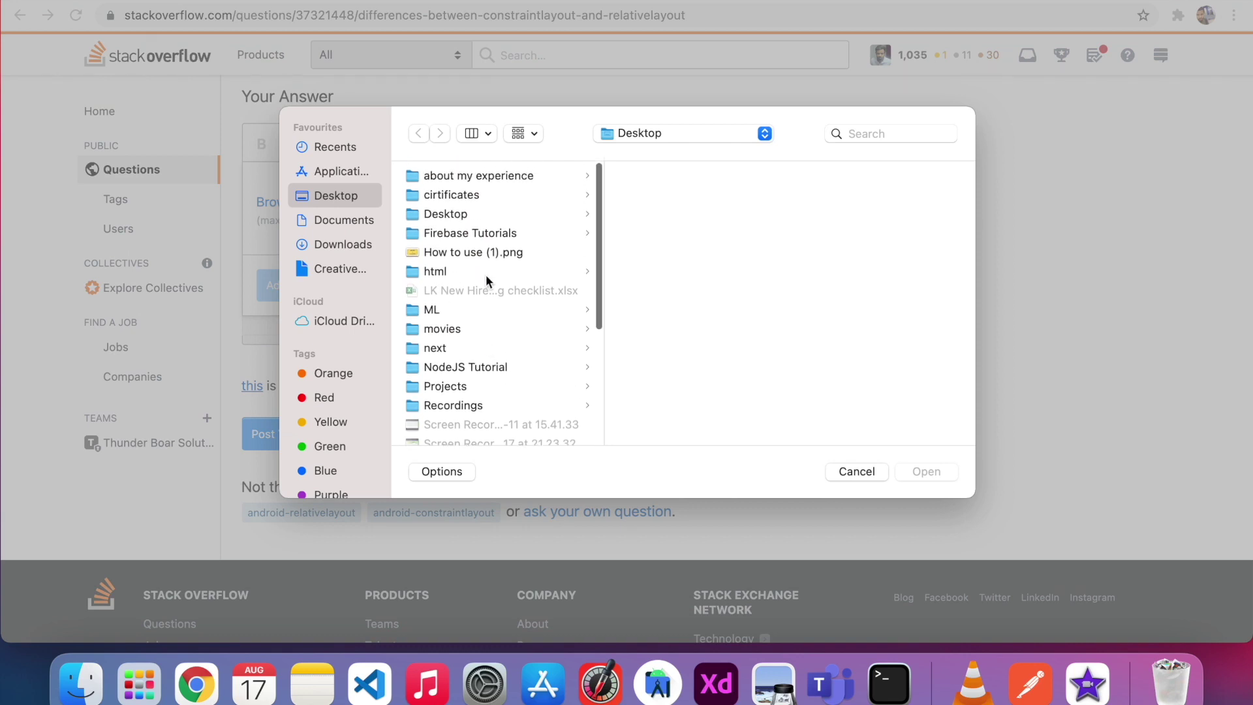
pyautogui.click(484, 252)
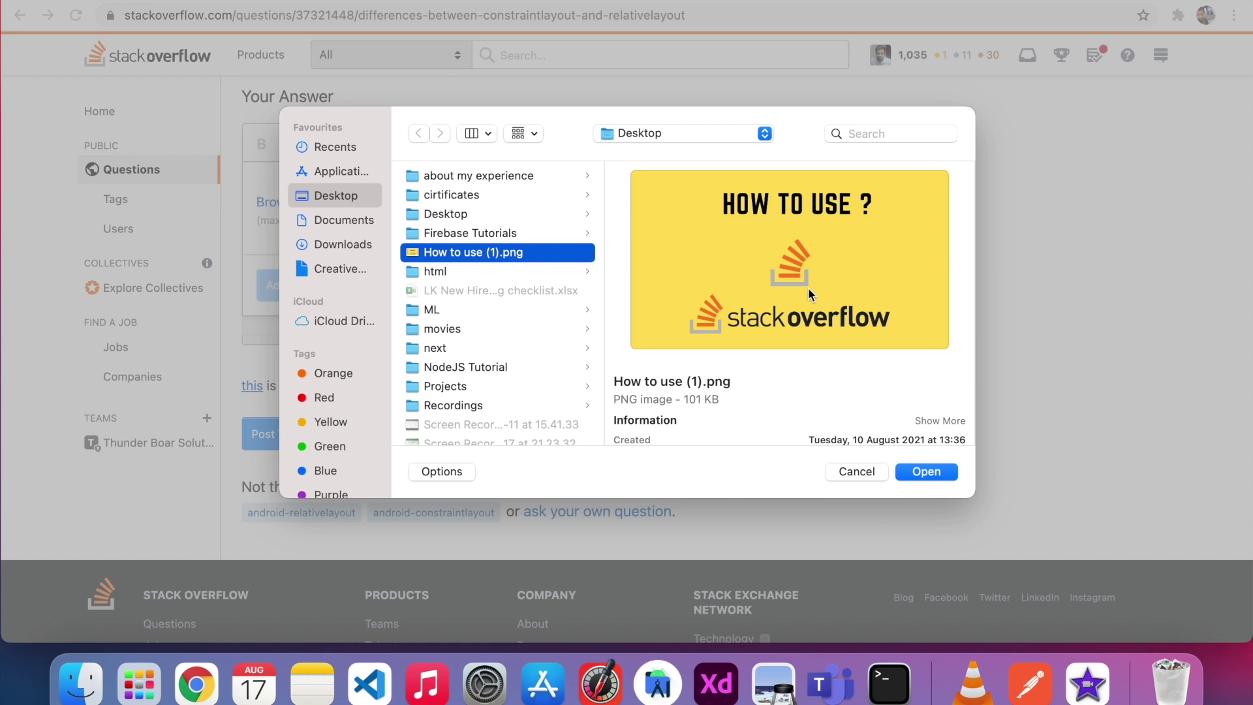
pyautogui.click(927, 472)
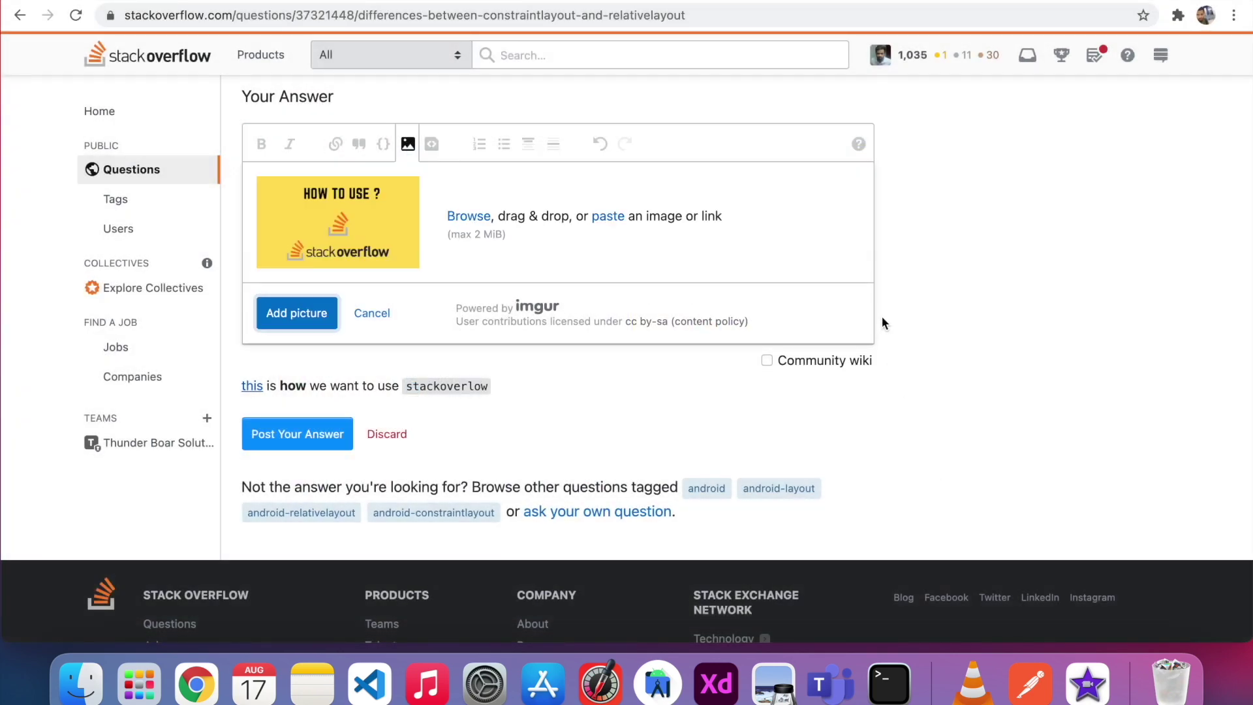
pyautogui.click(299, 315)
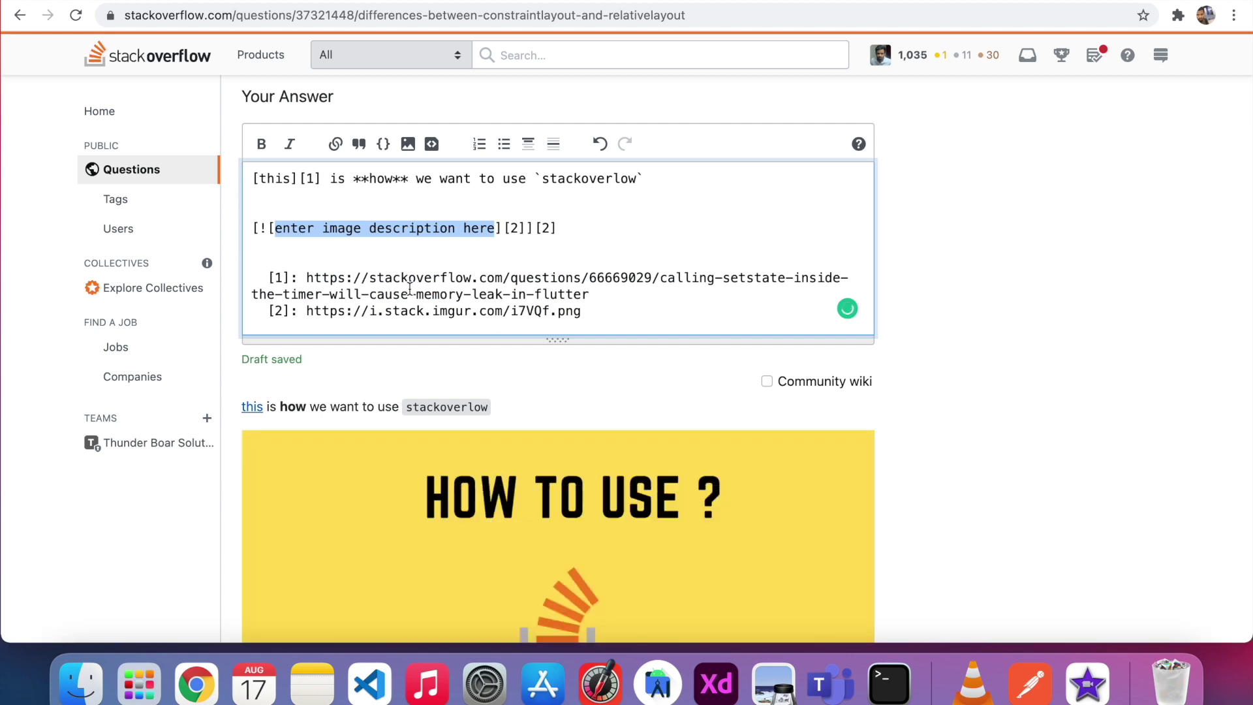
pyautogui.scroll(-5, 392, 281)
pyautogui.scroll(2, 410, 290)
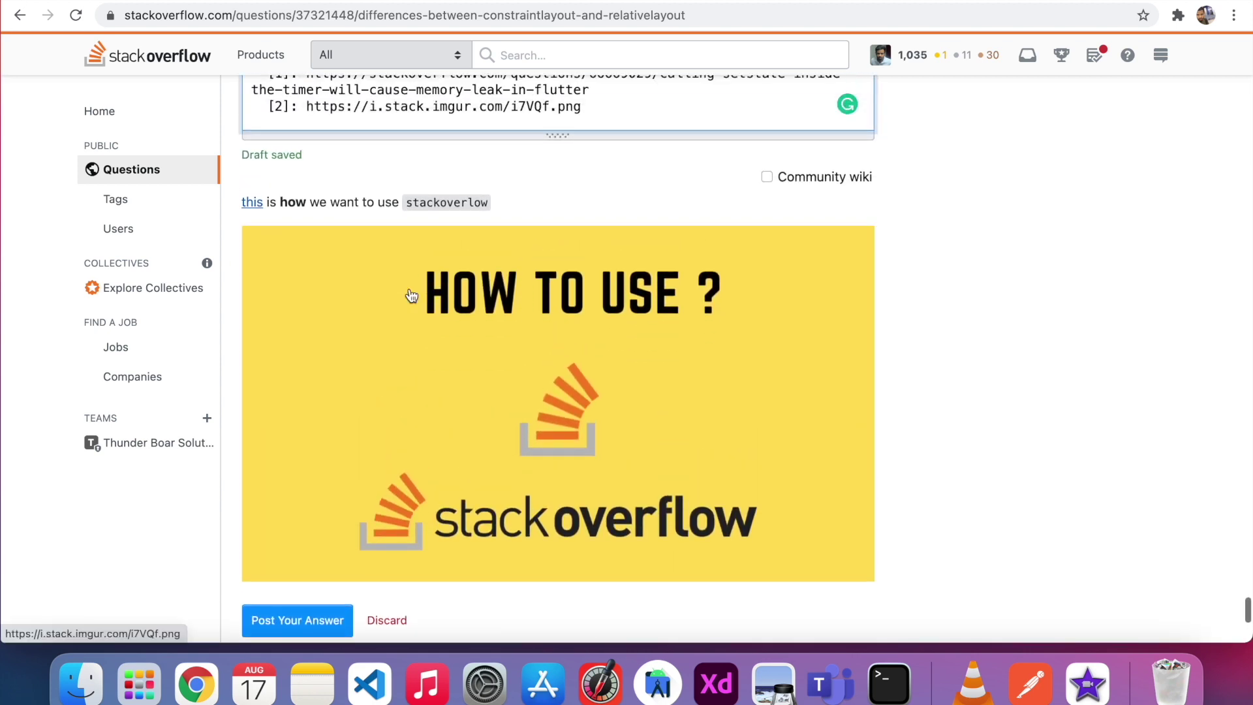
pyautogui.scroll(-2, 412, 295)
pyautogui.scroll(4, 411, 294)
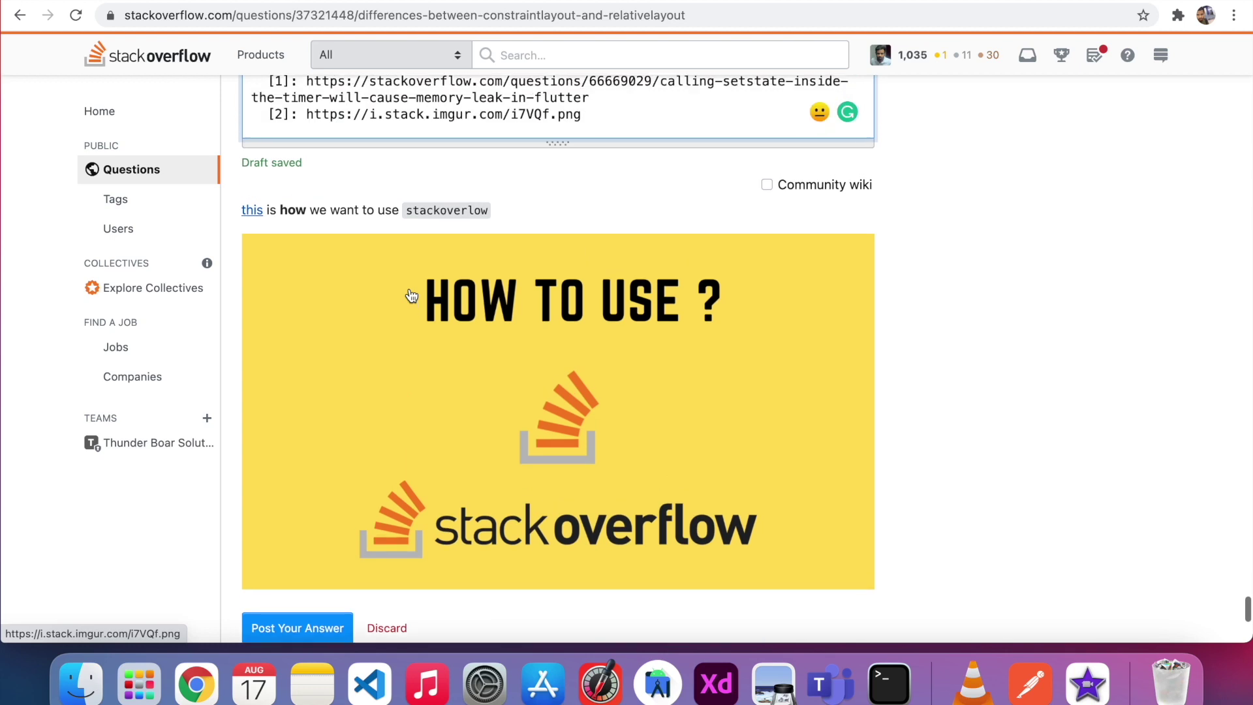
pyautogui.moveTo(306, 236); pyautogui.dragTo(605, 258)
pyautogui.click(605, 258)
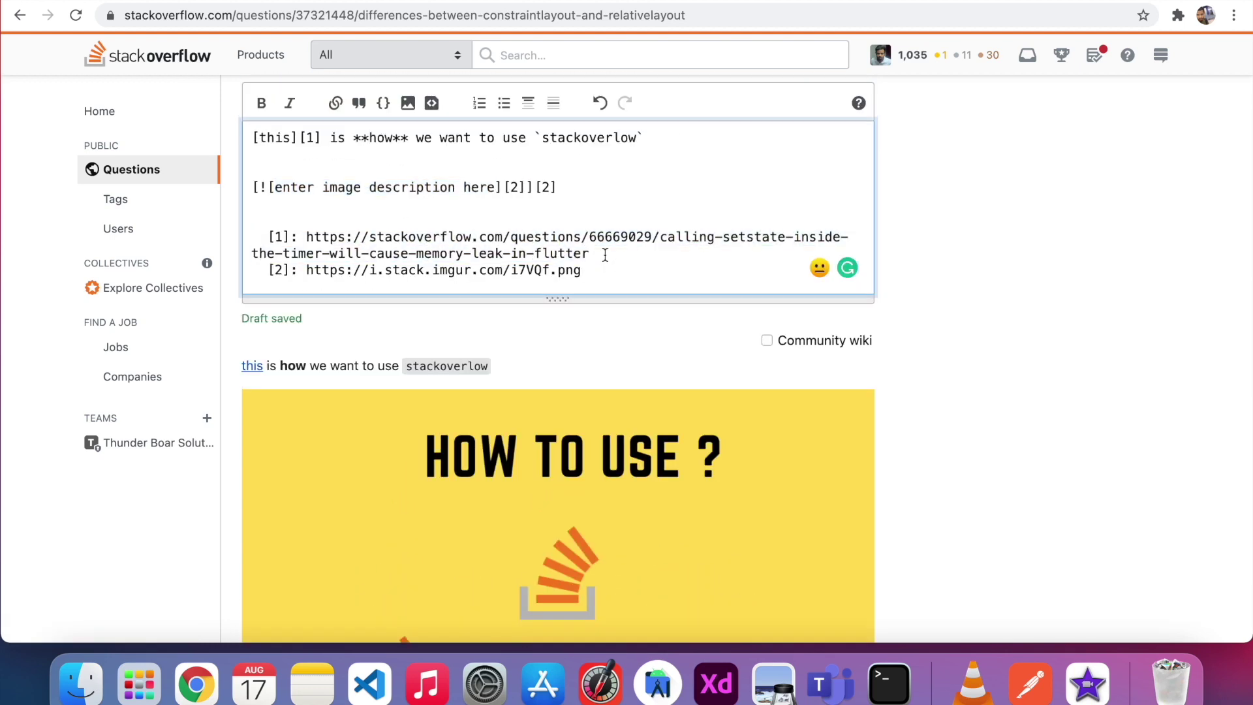
pyautogui.scroll(2, 467, 267)
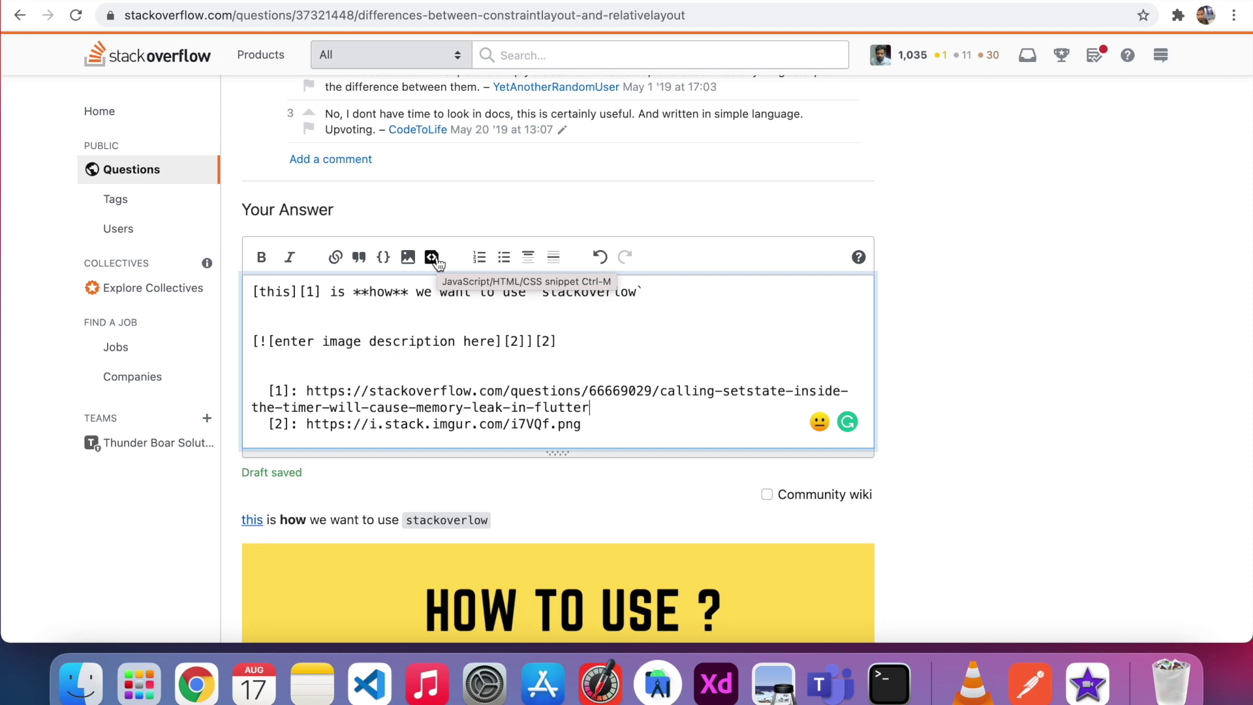
pyautogui.scroll(15, 437, 260)
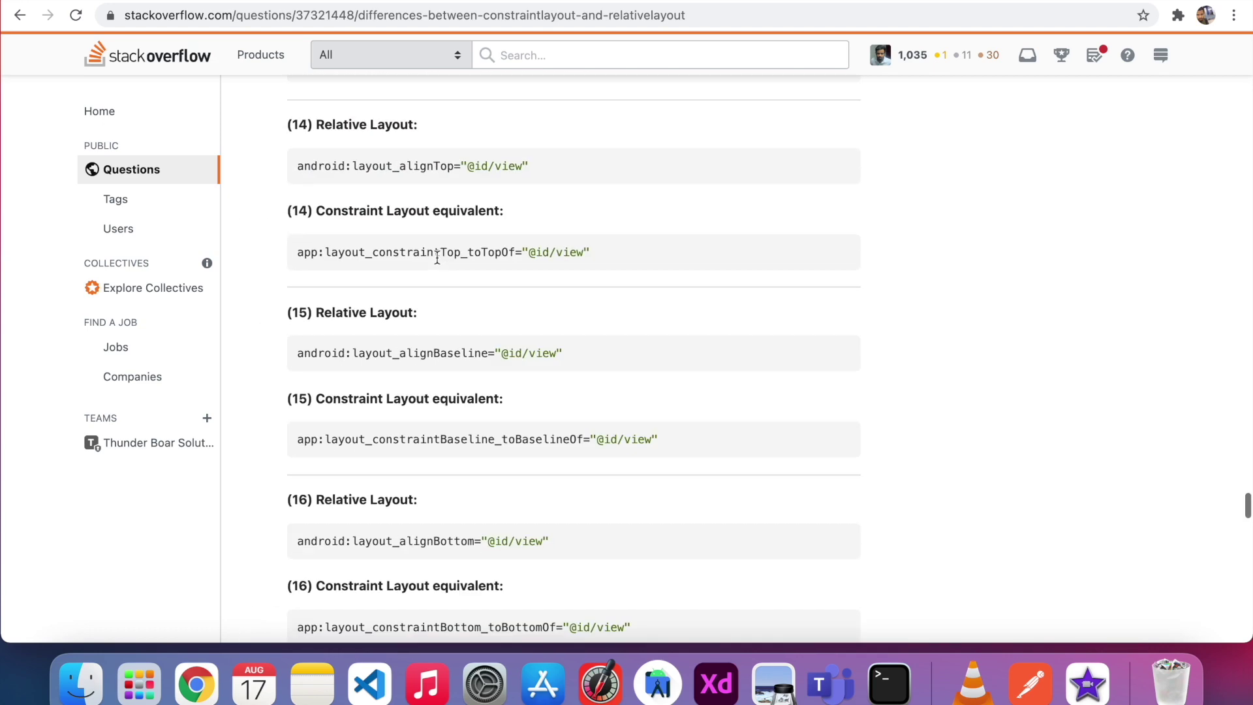
pyautogui.scroll(6, 436, 256)
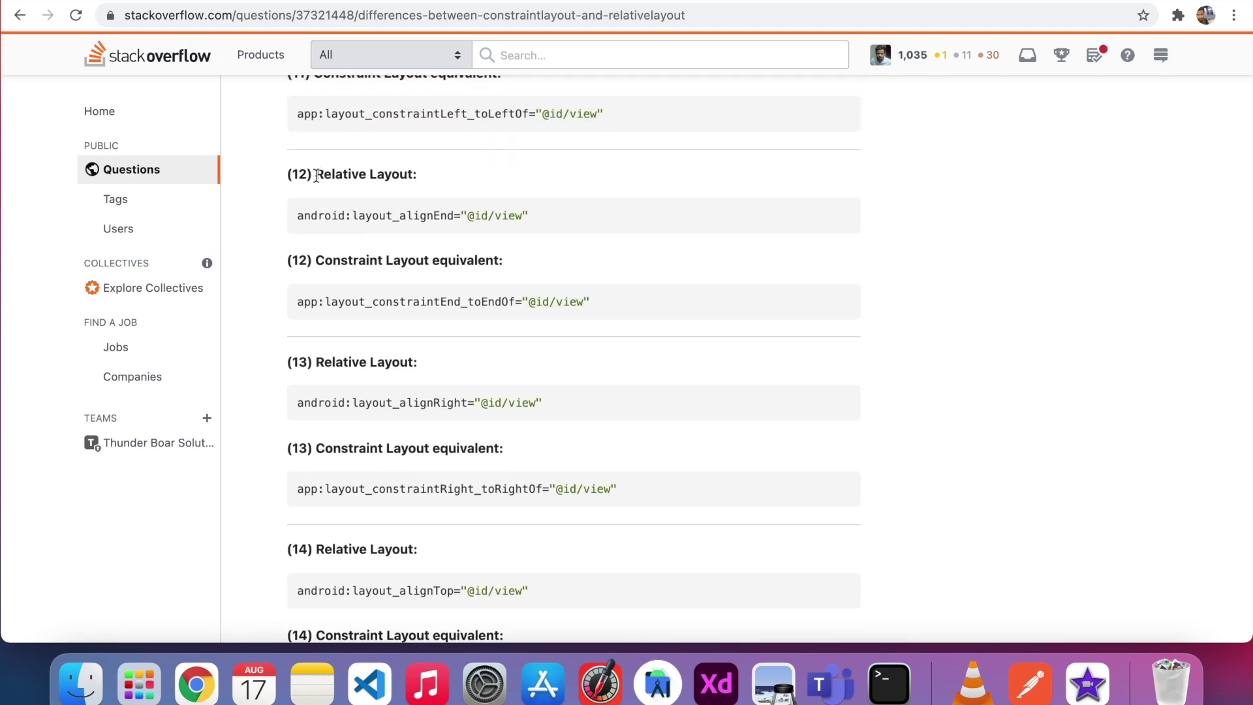
pyautogui.moveTo(288, 175); pyautogui.dragTo(434, 174)
pyautogui.click(397, 183)
pyautogui.moveTo(302, 210); pyautogui.dragTo(632, 210)
pyautogui.scroll(-18, 632, 210)
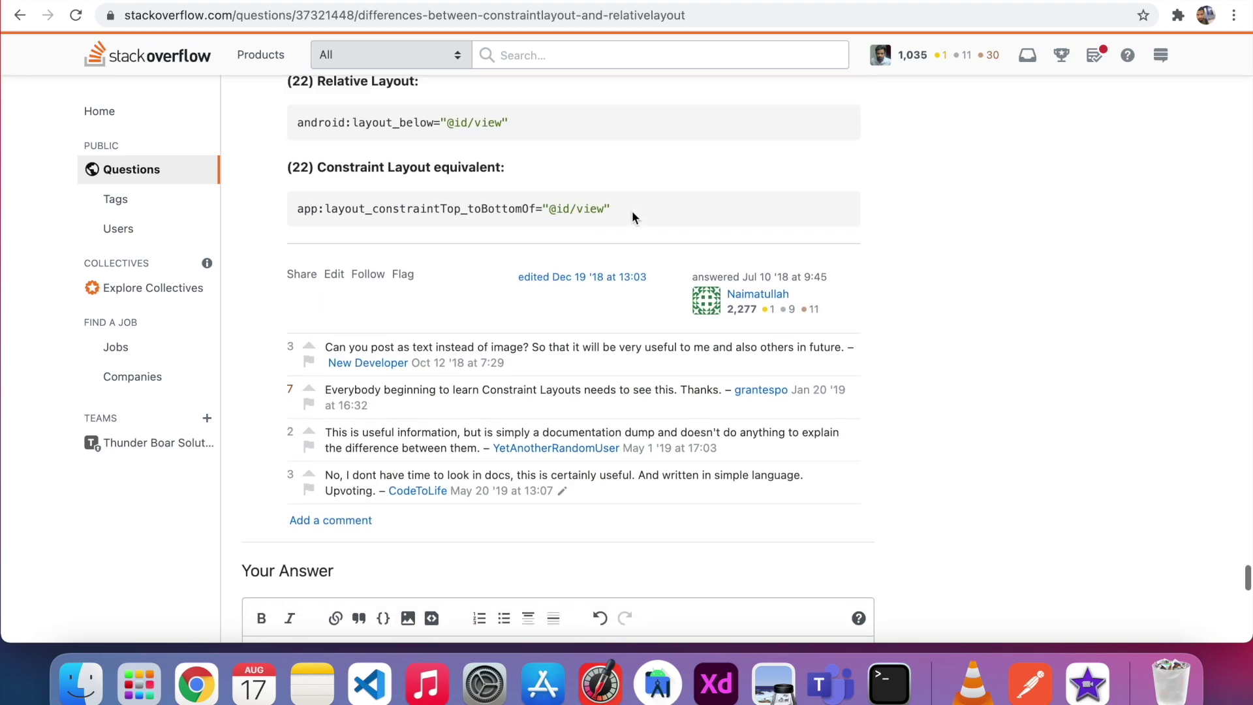
pyautogui.scroll(-7, 632, 210)
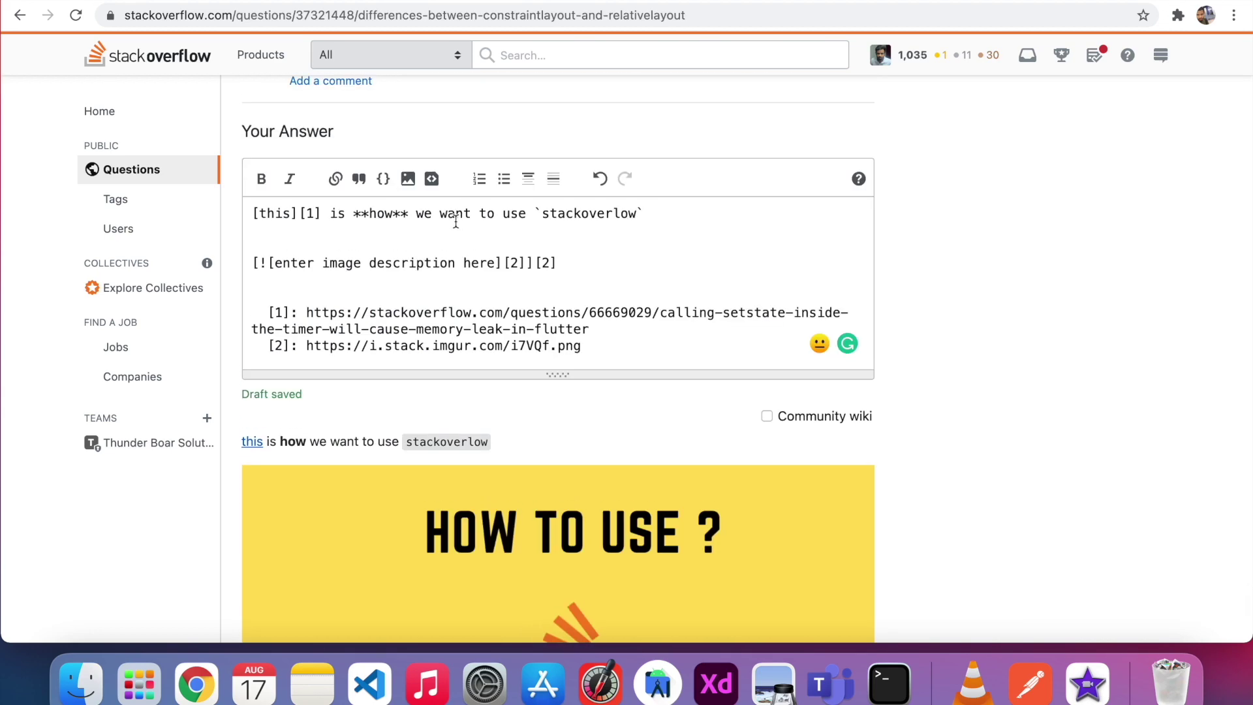
pyautogui.click(457, 227)
# Add a line with the author's name and 'Programming make sence', making the phrase a blockquote
pyautogui.press('Return')
pyautogui.press('Return')
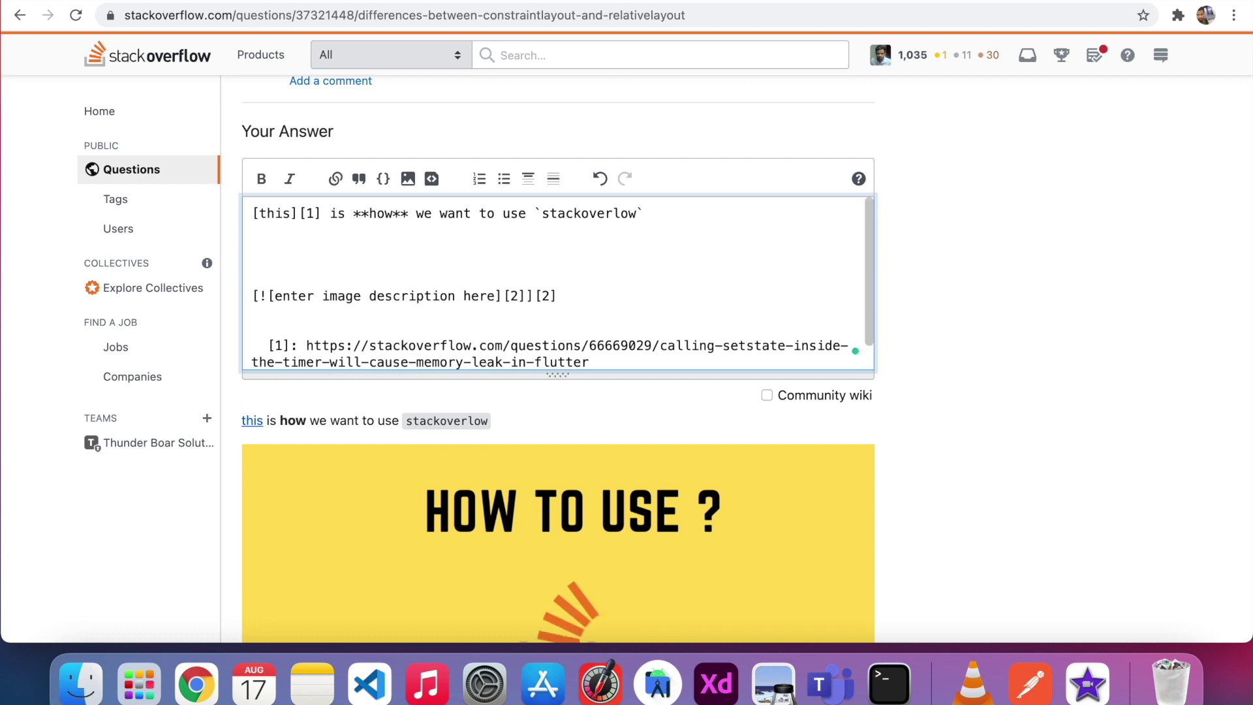
pyautogui.write('Prasath ')
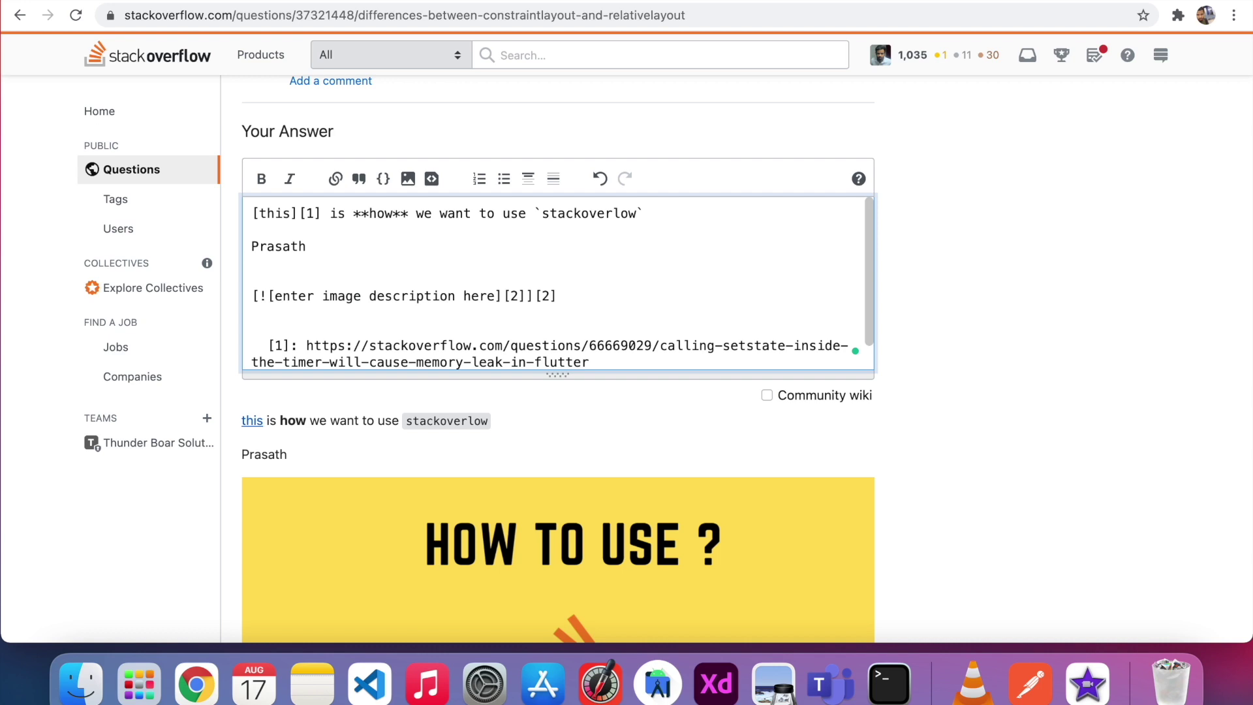
pyautogui.write('- Programming m')
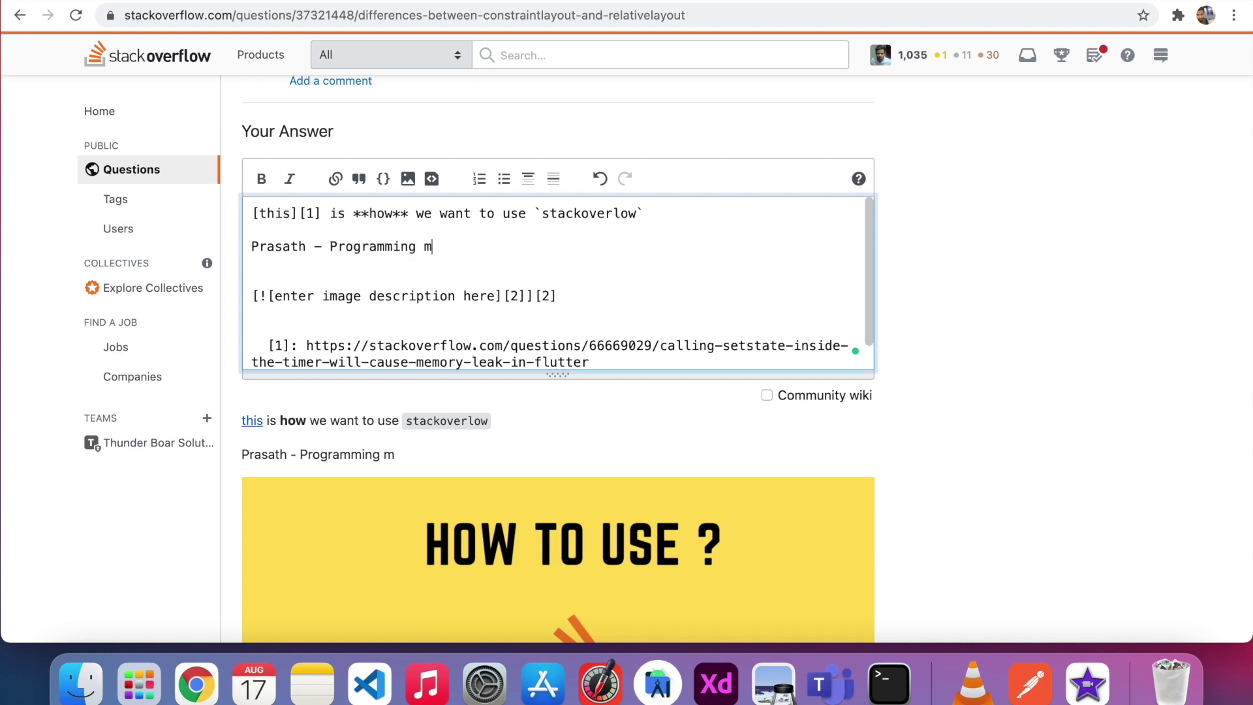
pyautogui.write('ake sence')
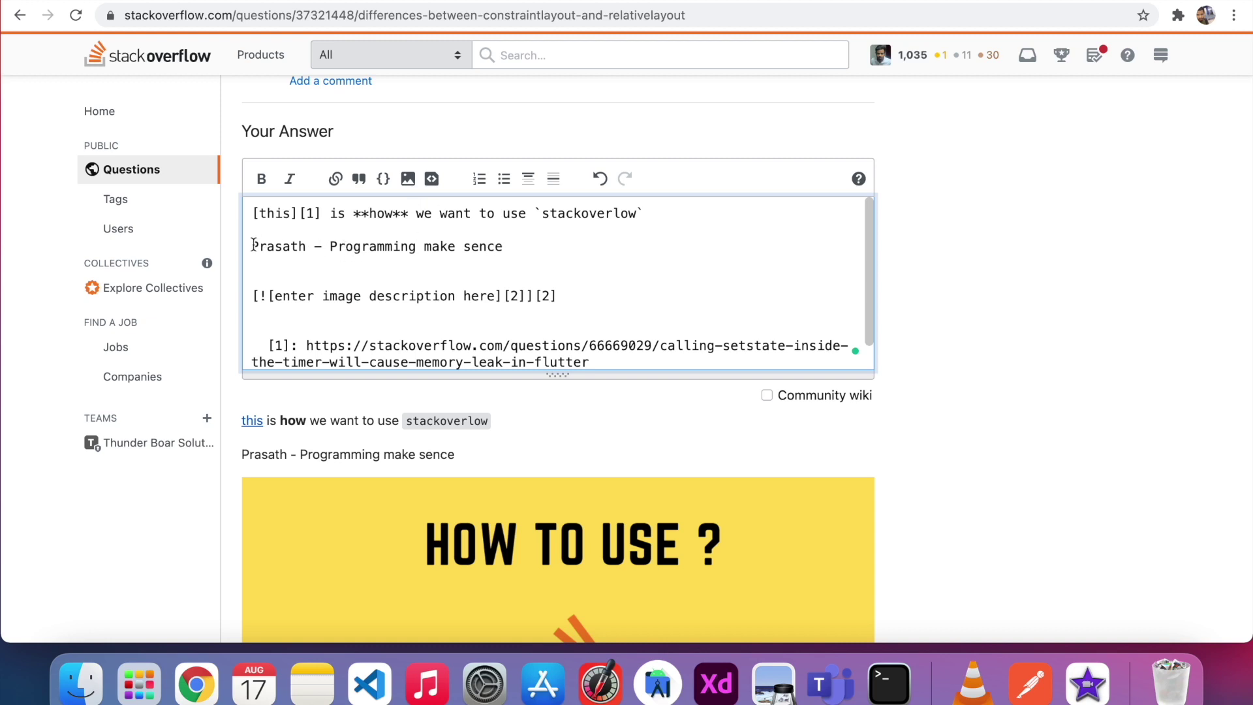
pyautogui.moveTo(331, 246); pyautogui.dragTo(504, 246)
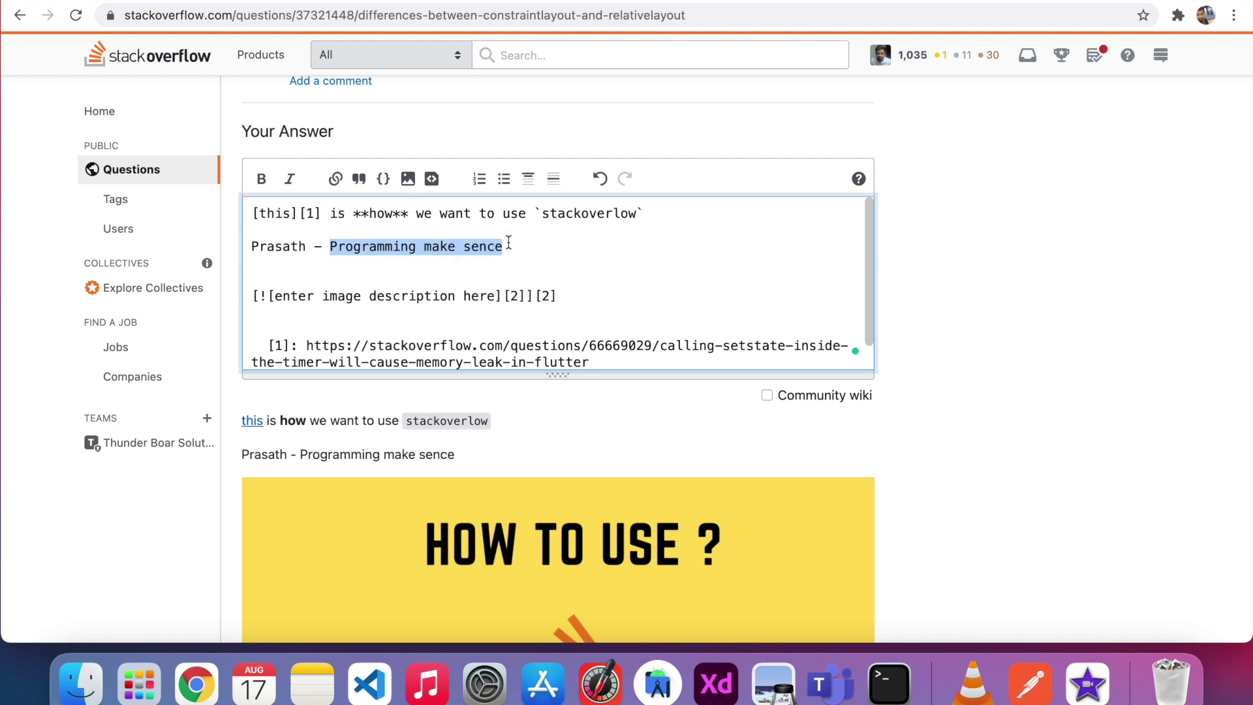
pyautogui.click(360, 180)
pyautogui.scroll(-1, 438, 377)
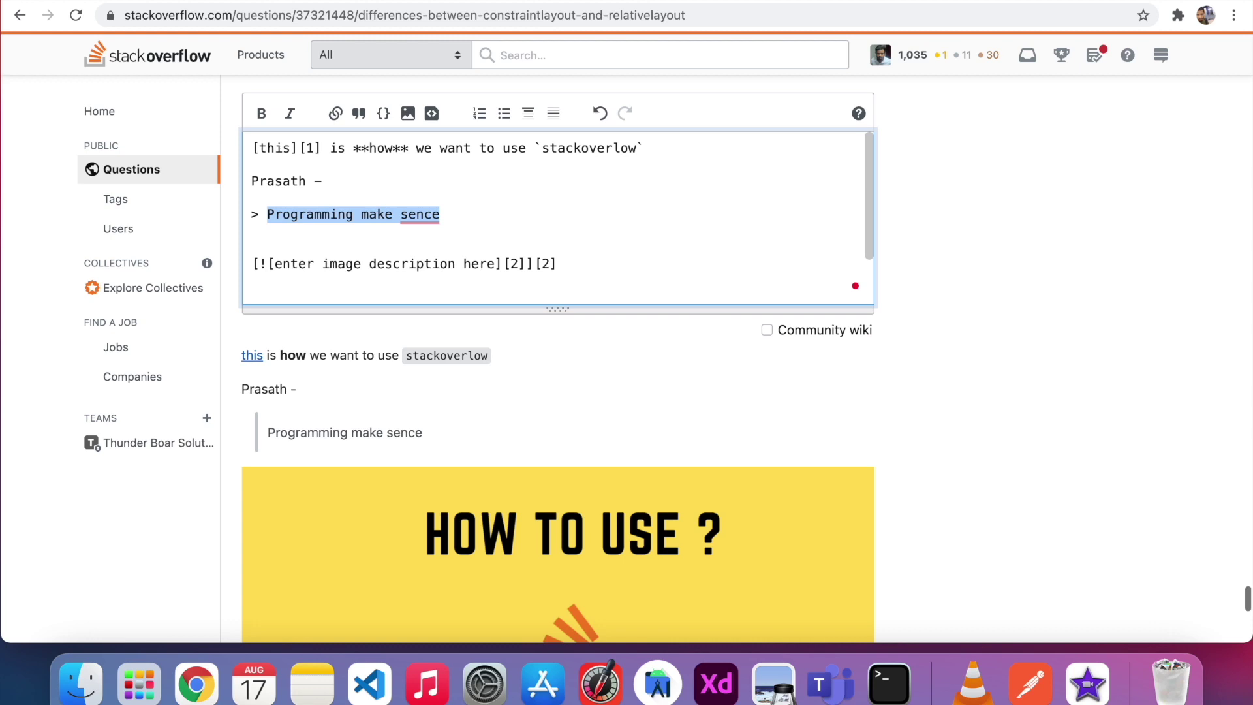
pyautogui.moveTo(266, 433); pyautogui.dragTo(423, 430)
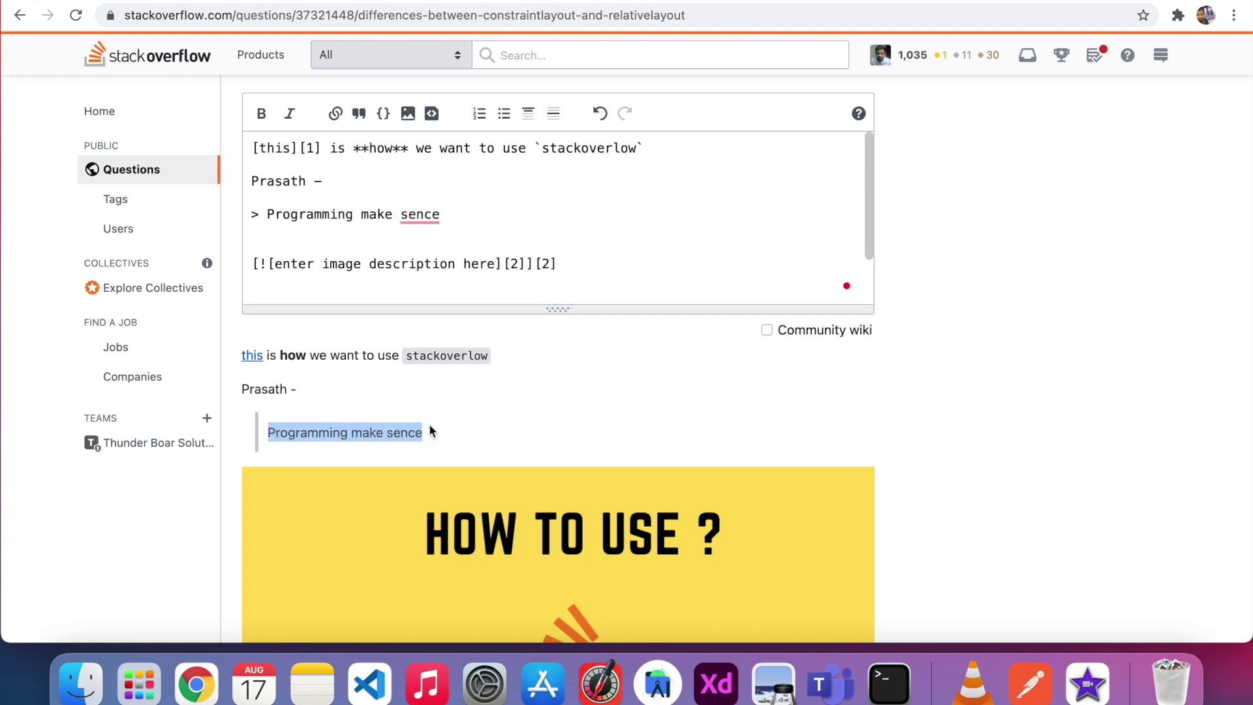
pyautogui.click(429, 430)
pyautogui.scroll(2, 396, 336)
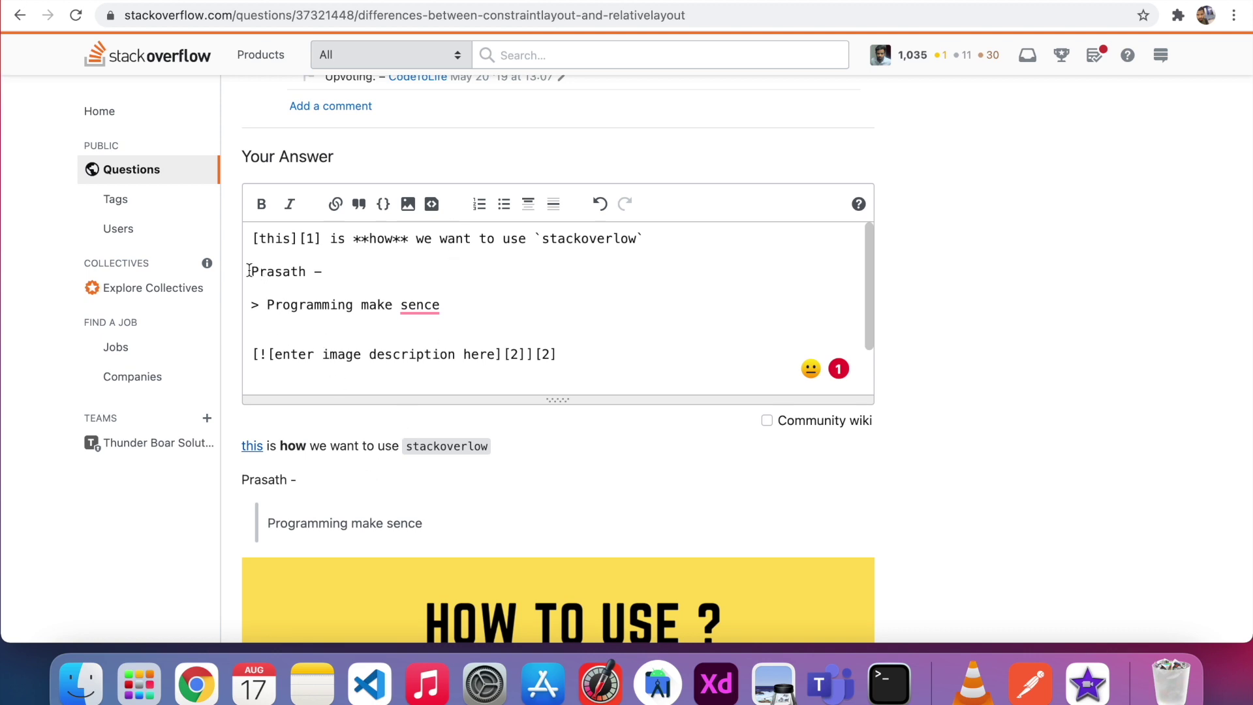
# Italicise the author's name in the draft, then scroll back to the top of the page
pyautogui.moveTo(250, 270); pyautogui.dragTo(307, 269)
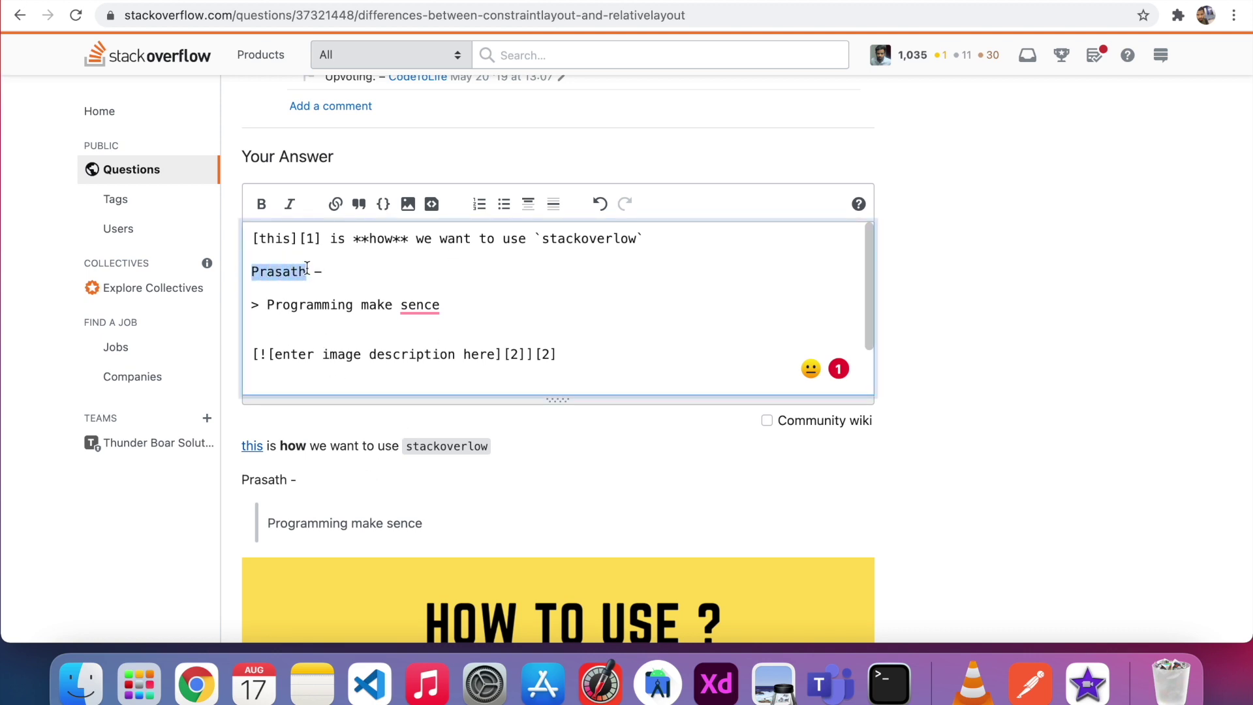
pyautogui.click(290, 204)
pyautogui.scroll(-10, 392, 463)
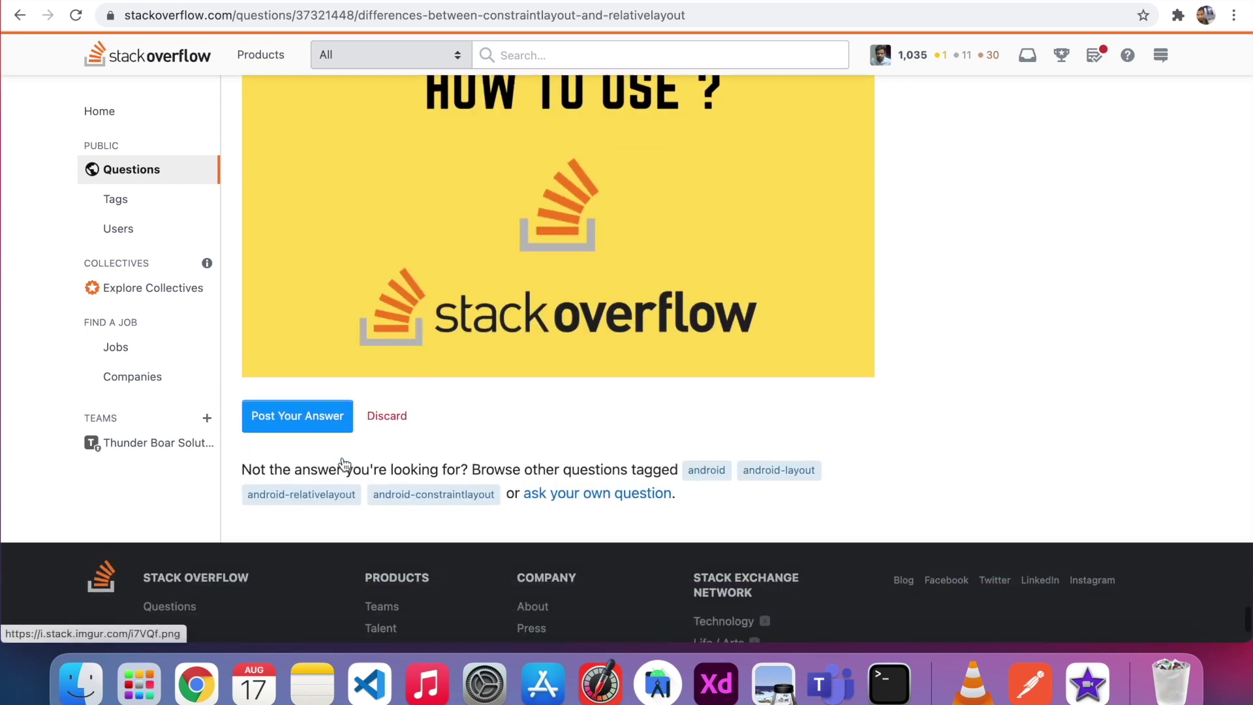
pyautogui.scroll(5, 344, 465)
pyautogui.scroll(6, 394, 401)
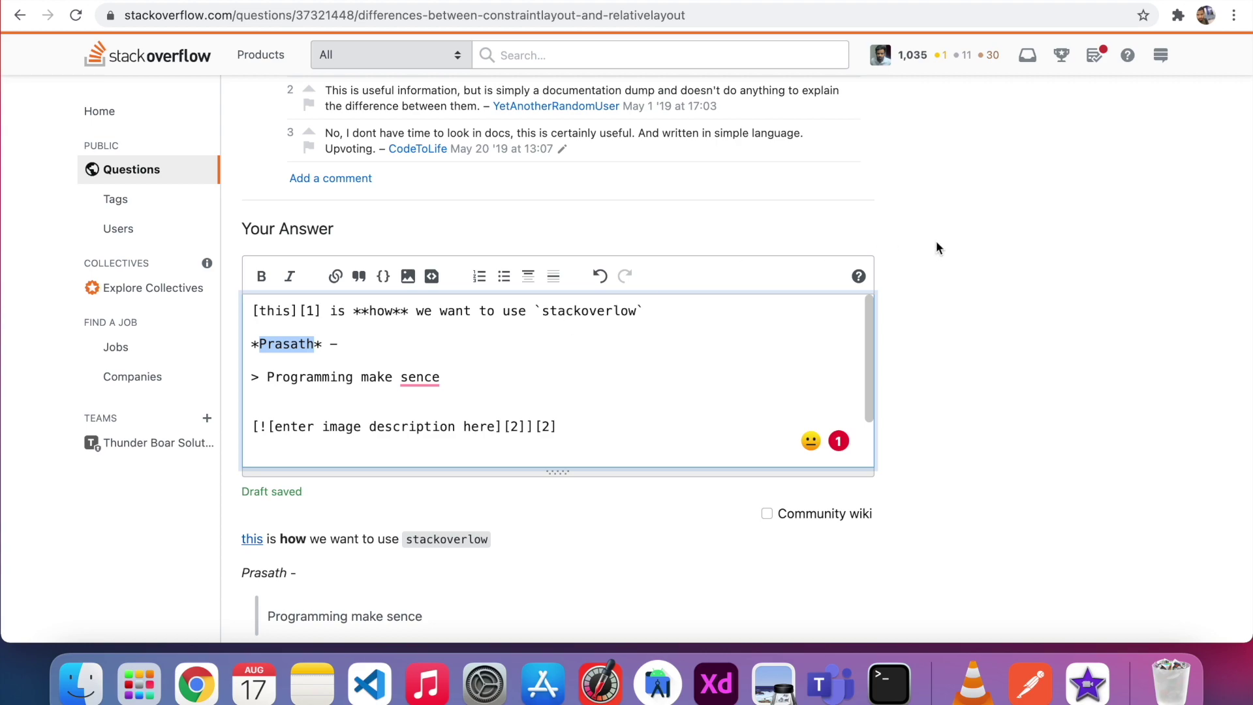
pyautogui.scroll(20, 937, 243)
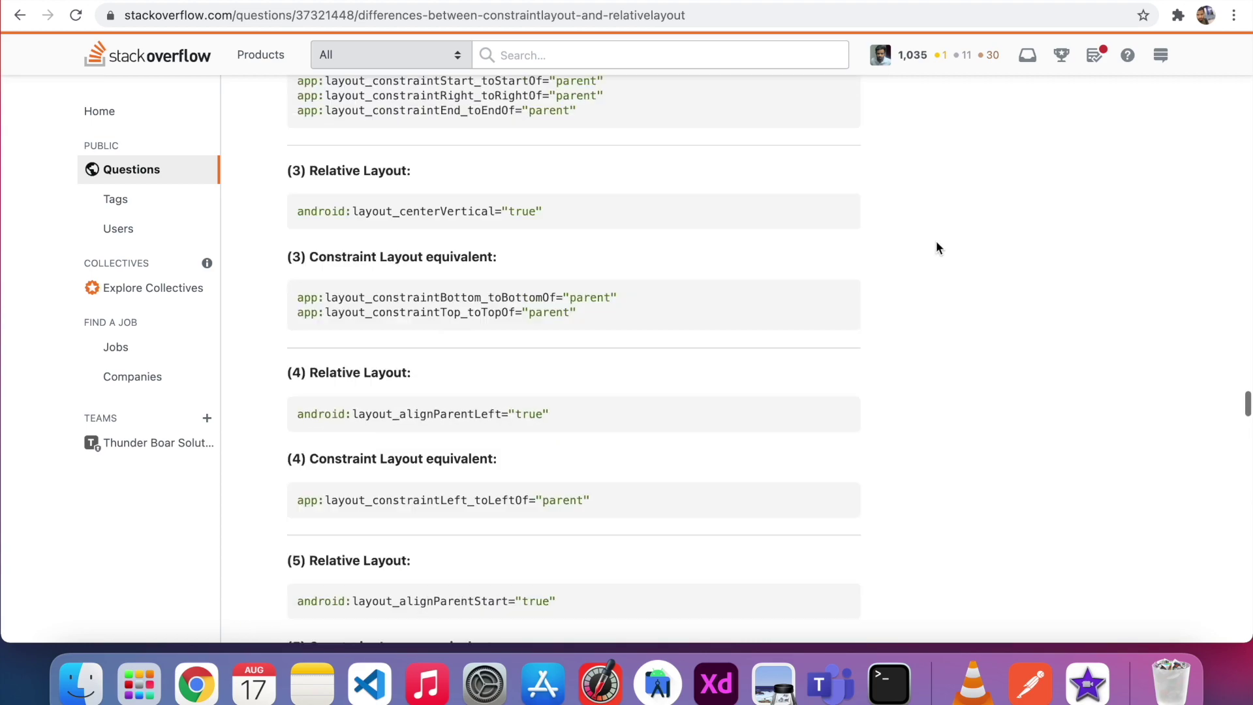
pyautogui.scroll(6, 936, 241)
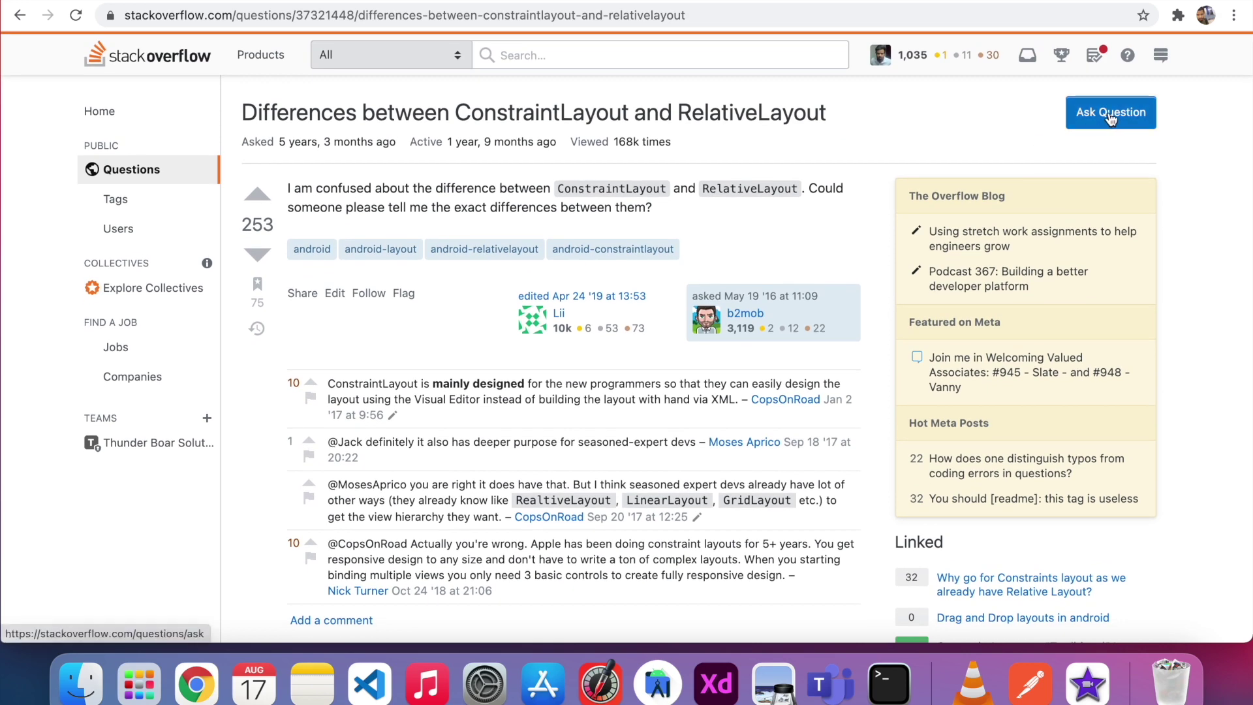
# Discard the answer draft to start a new question and confirm it is a public question
pyautogui.click(1110, 116)
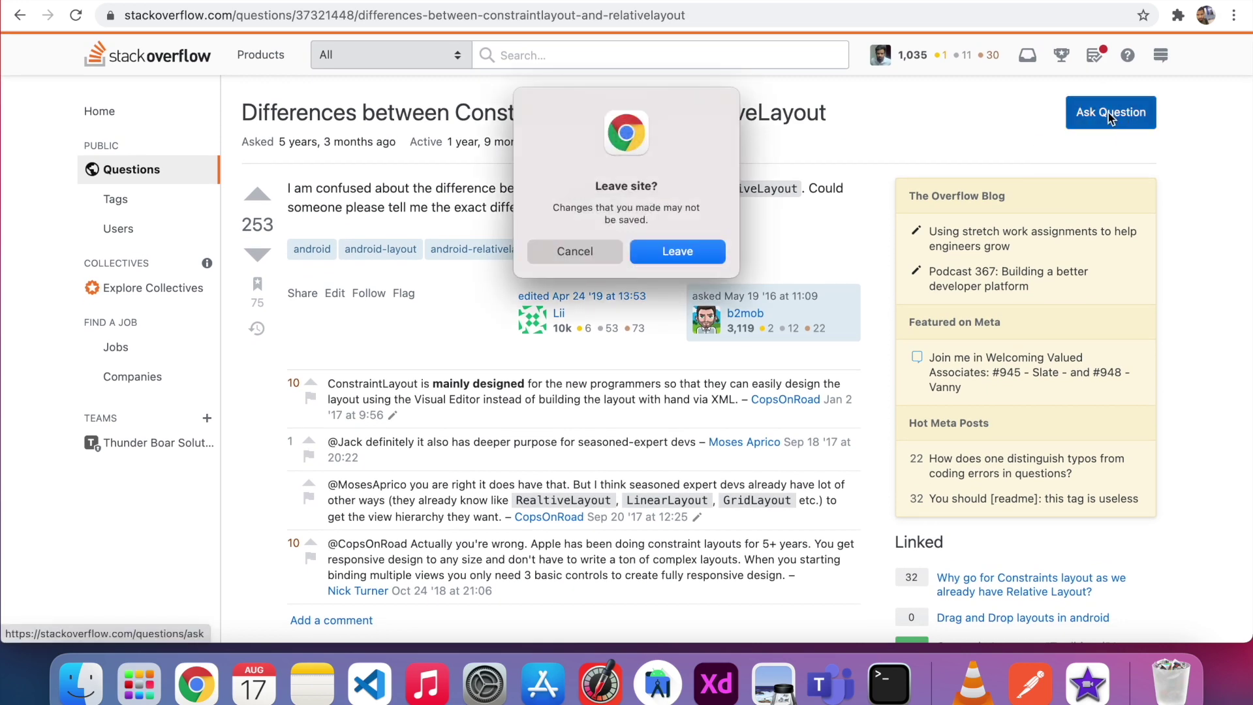
pyautogui.click(677, 255)
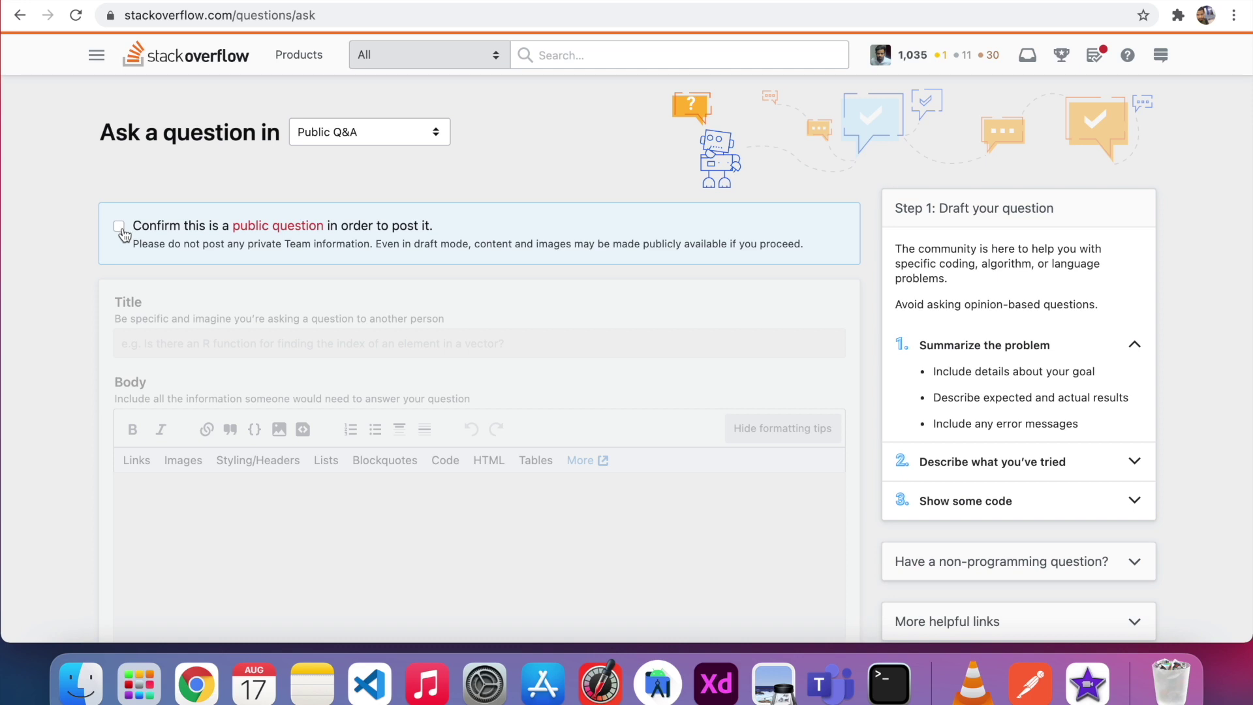
pyautogui.click(120, 227)
# Enter the question title 'How to declare array in Dart?'
pyautogui.scroll(-3, 200, 300)
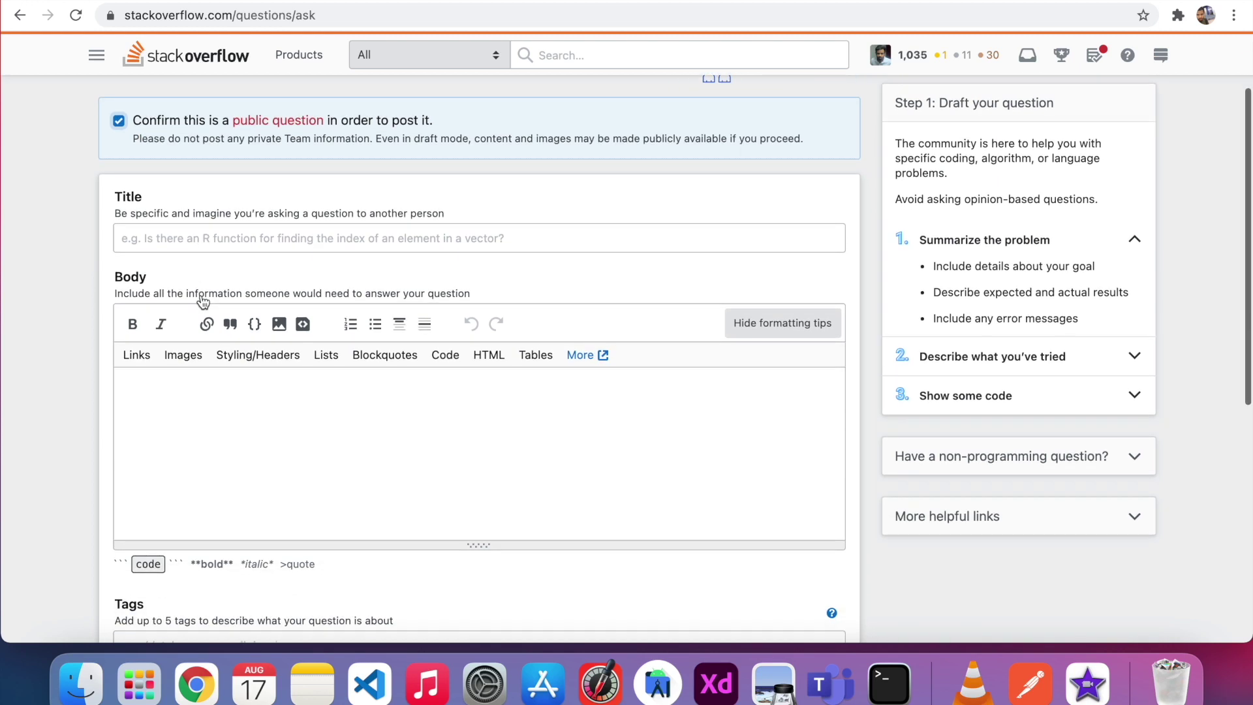
pyautogui.click(226, 235)
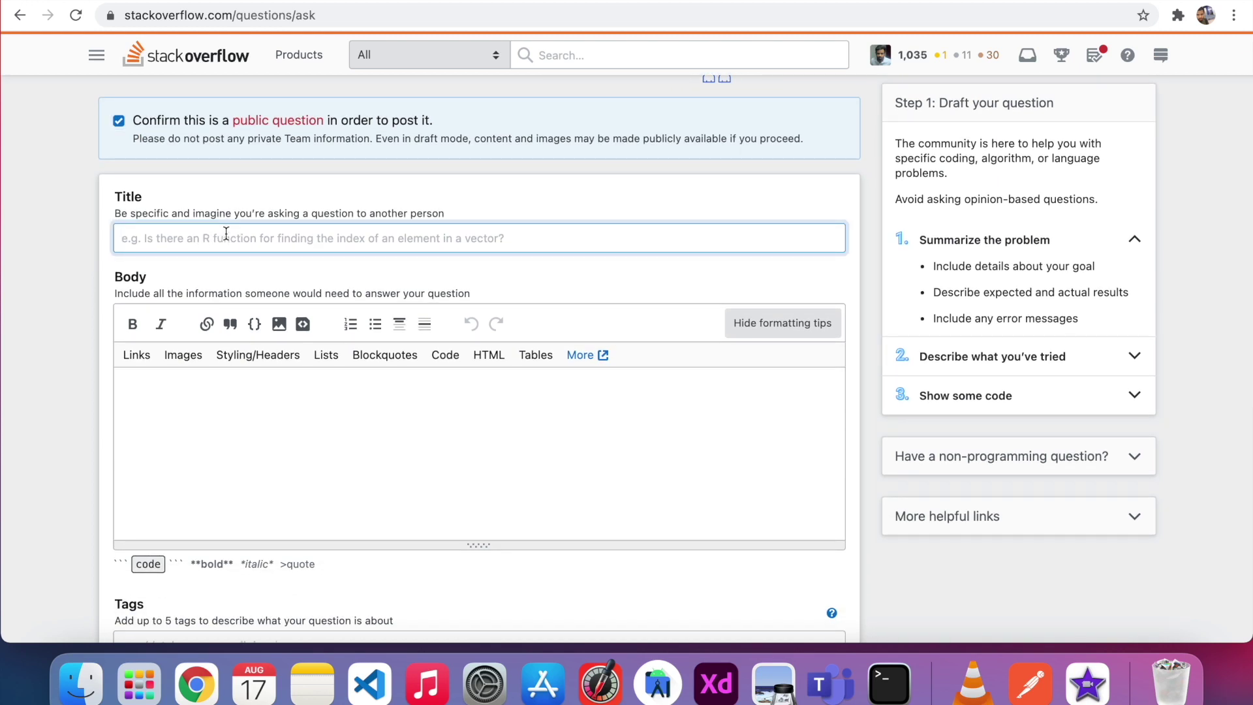
pyautogui.write('Ho')
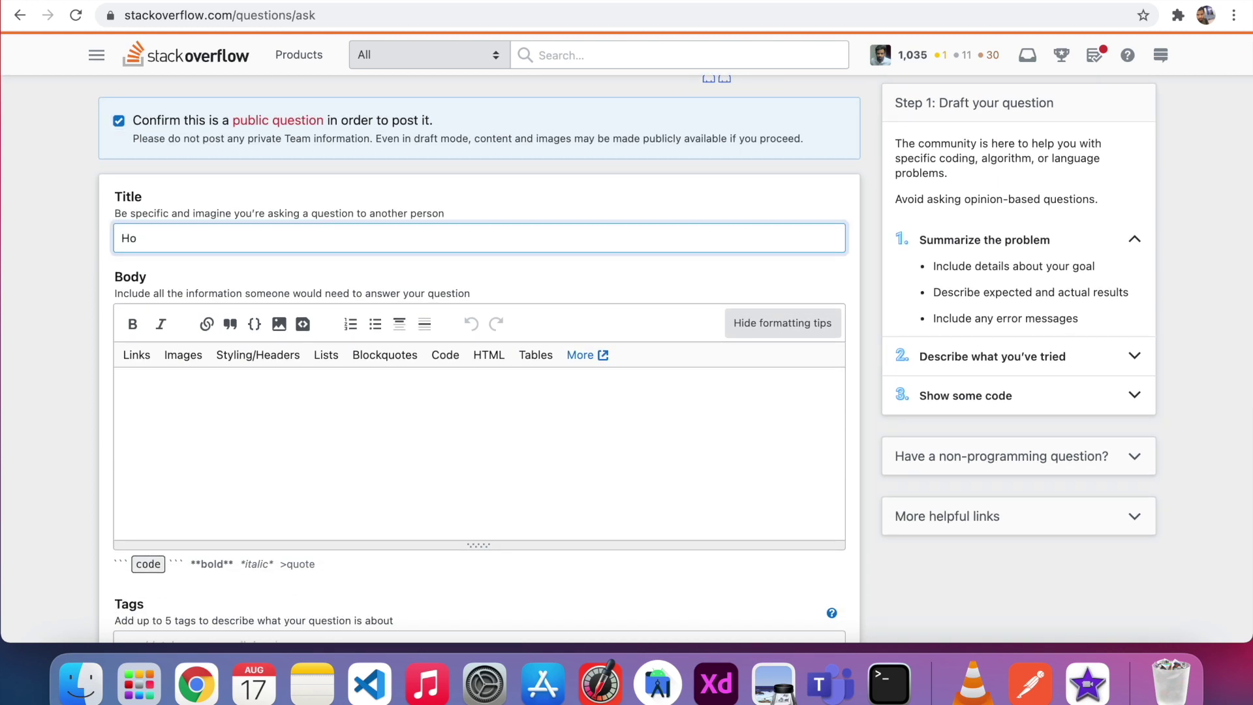
pyautogui.write('w to declare array in Dar')
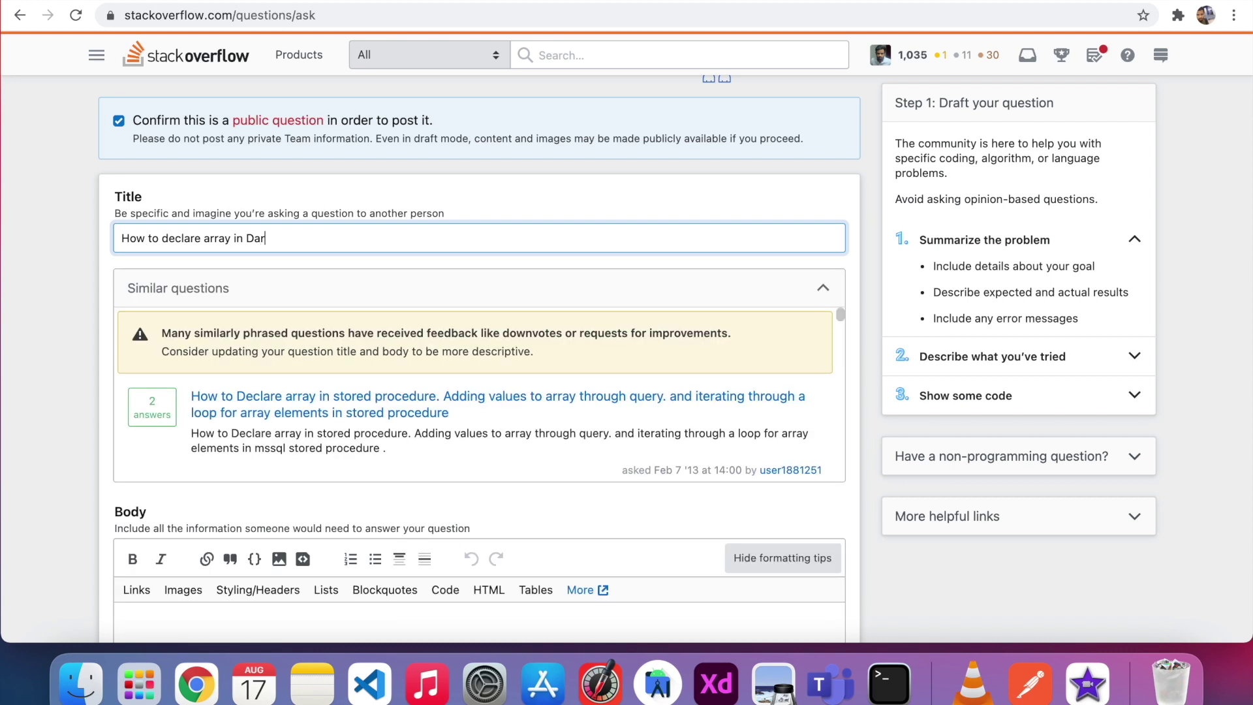
pyautogui.write('t?')
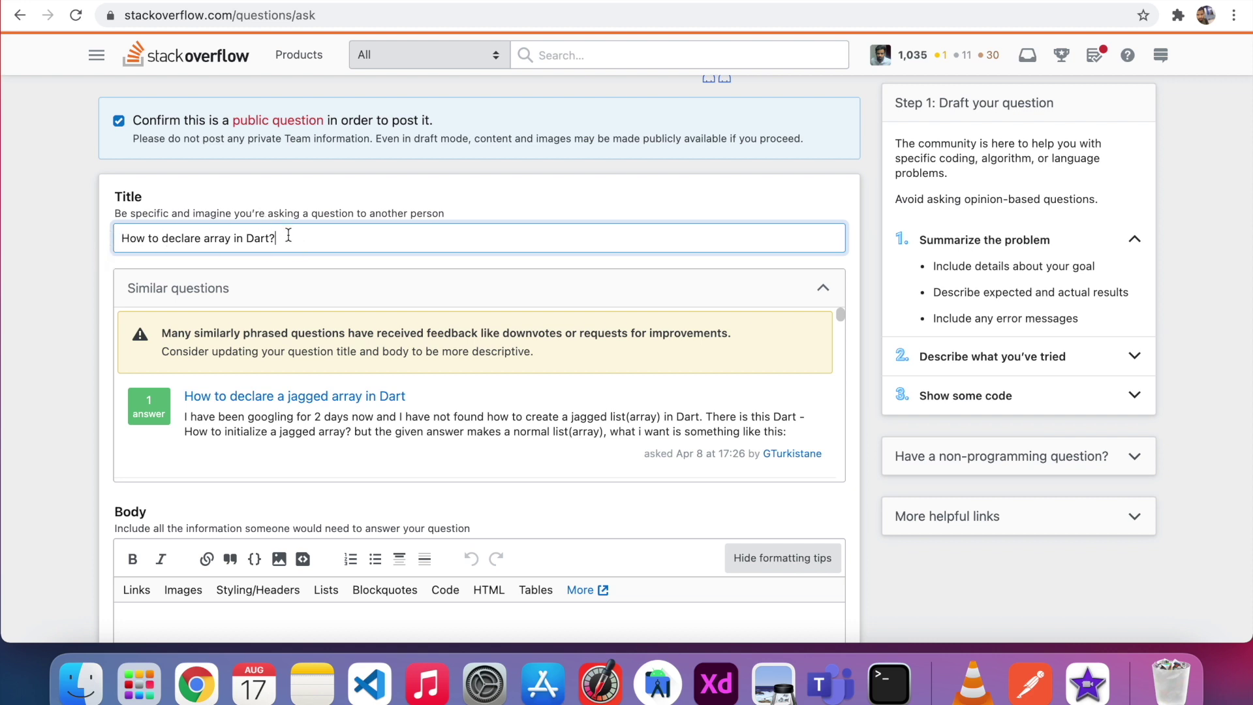
pyautogui.moveTo(288, 236); pyautogui.dragTo(116, 237)
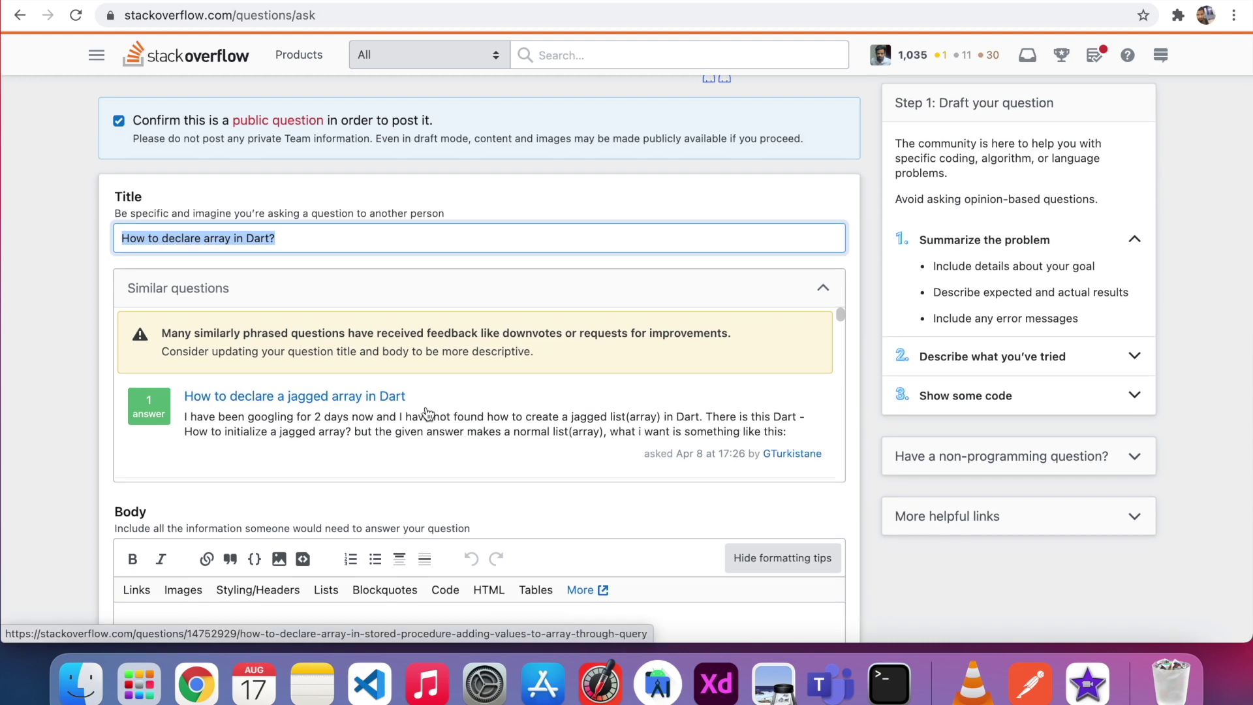
pyautogui.scroll(-5, 426, 413)
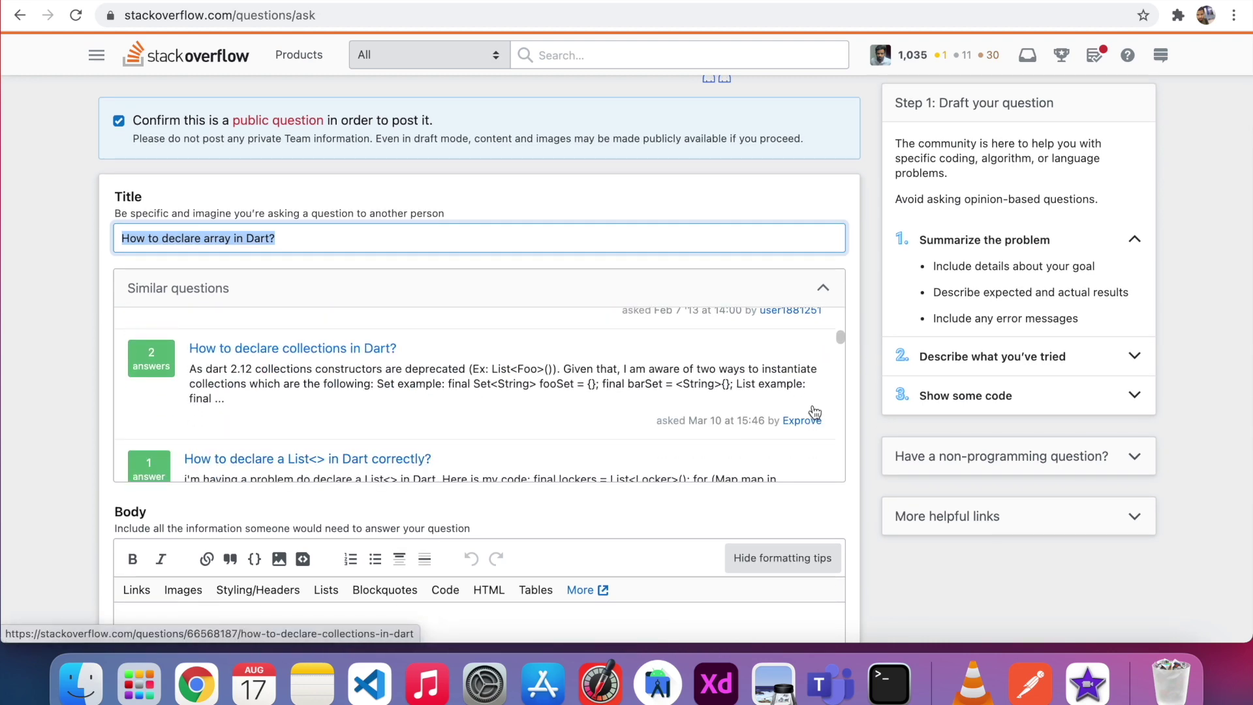
pyautogui.scroll(2, 379, 342)
# Write the body 'I want to declare a array in dart?' and correct it to 'an array'
pyautogui.click(382, 344)
pyautogui.scroll(-7, 382, 344)
pyautogui.scroll(-2, 381, 344)
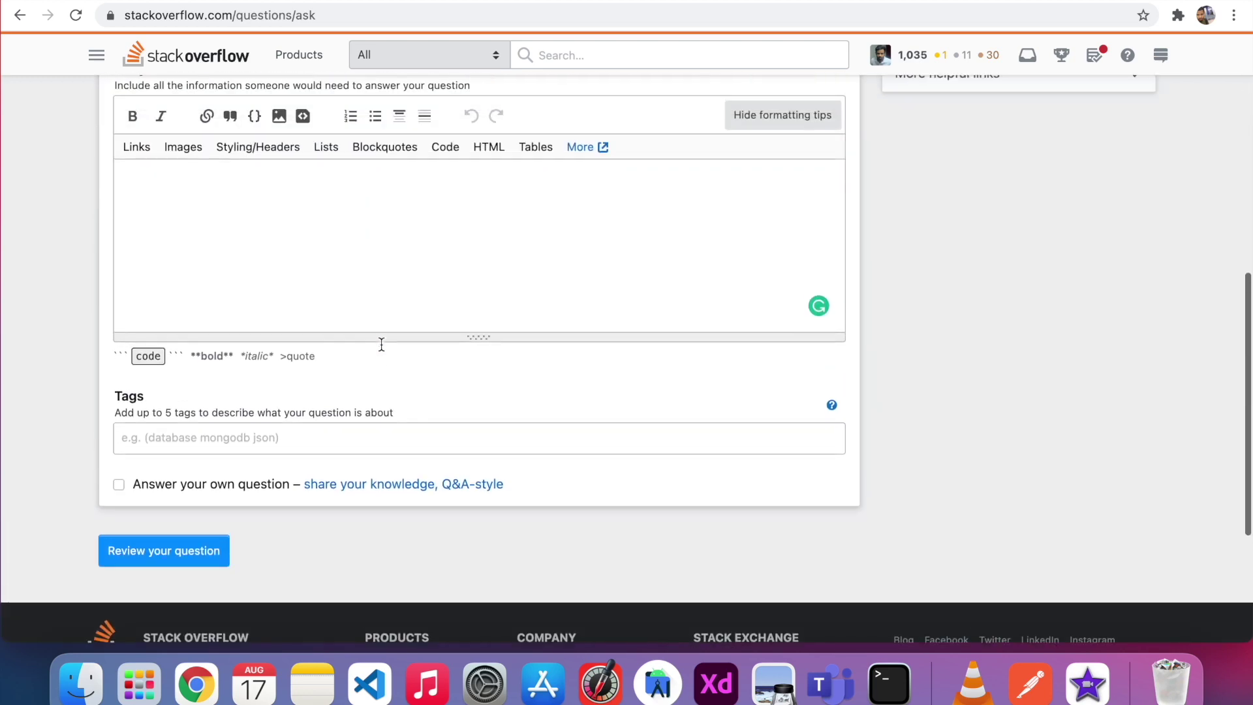
pyautogui.click(327, 217)
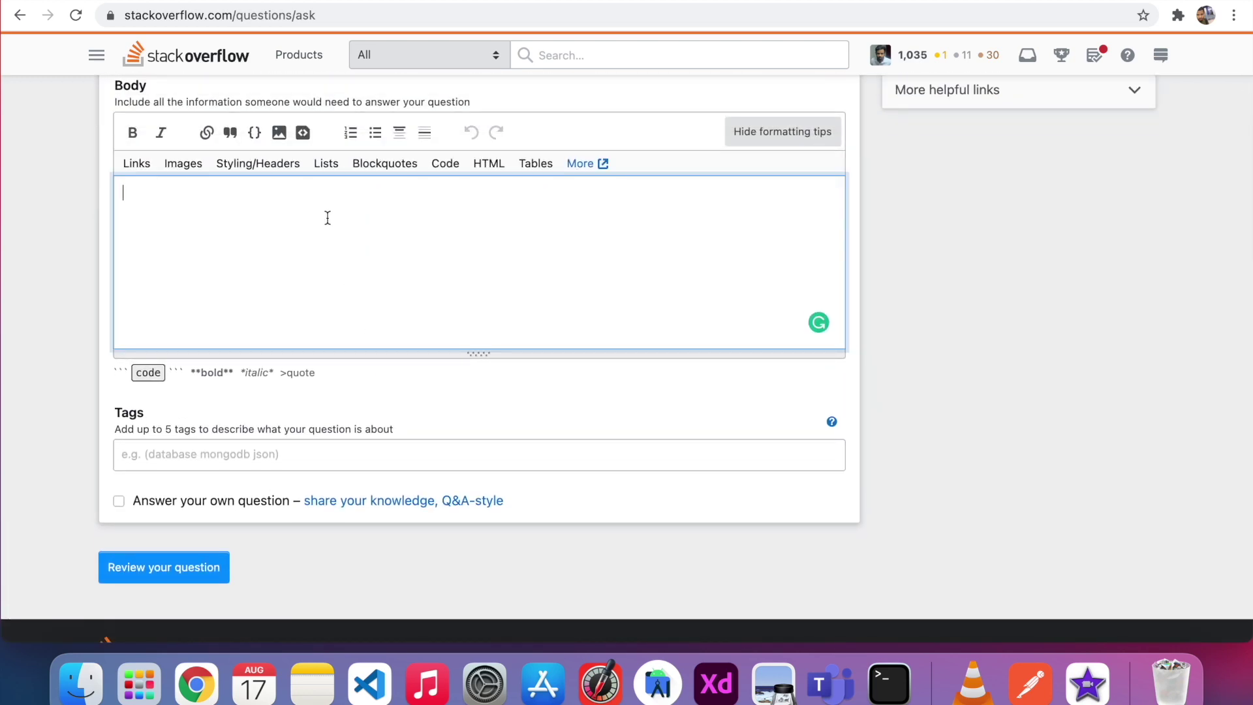
pyautogui.write('I wa')
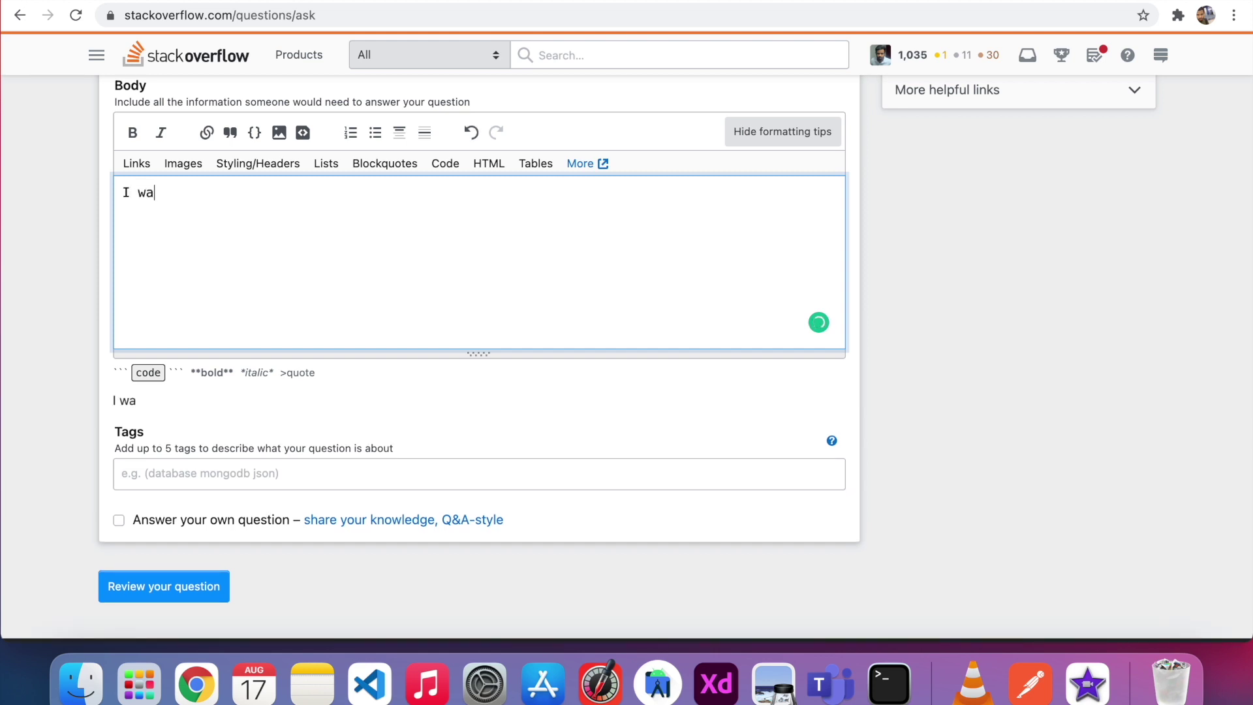
pyautogui.write('nt to declare a ')
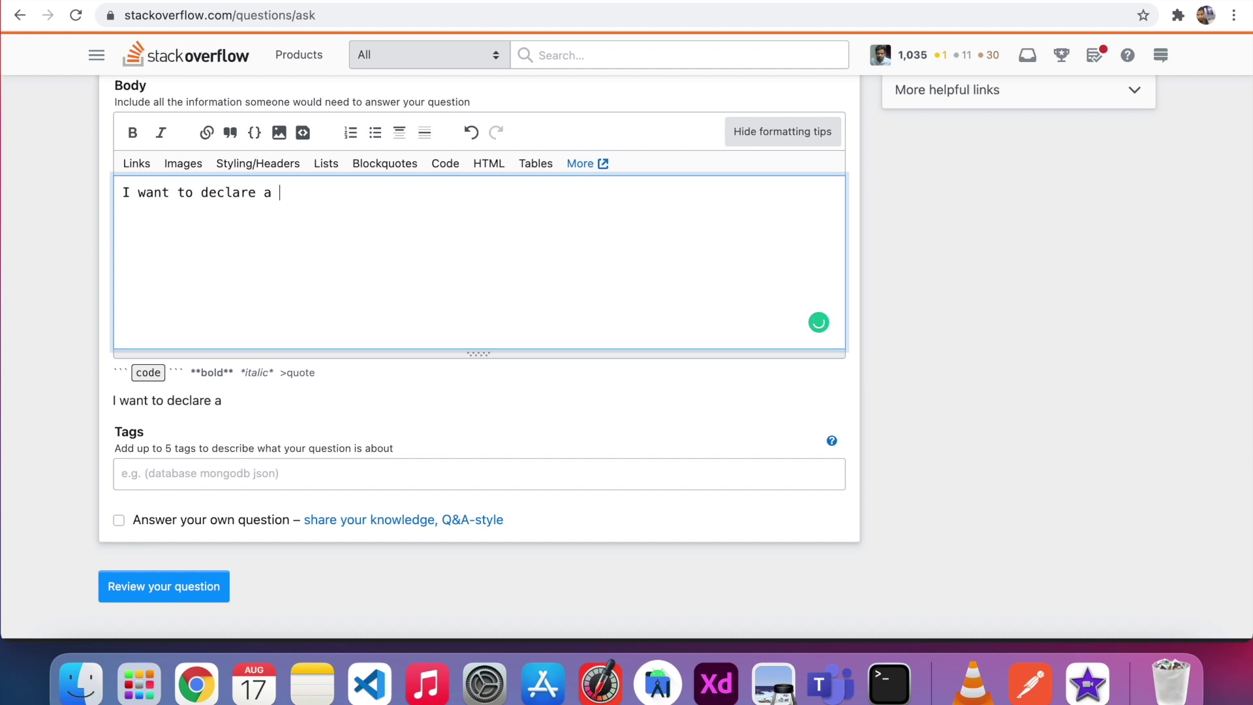
pyautogui.write('array in dart?')
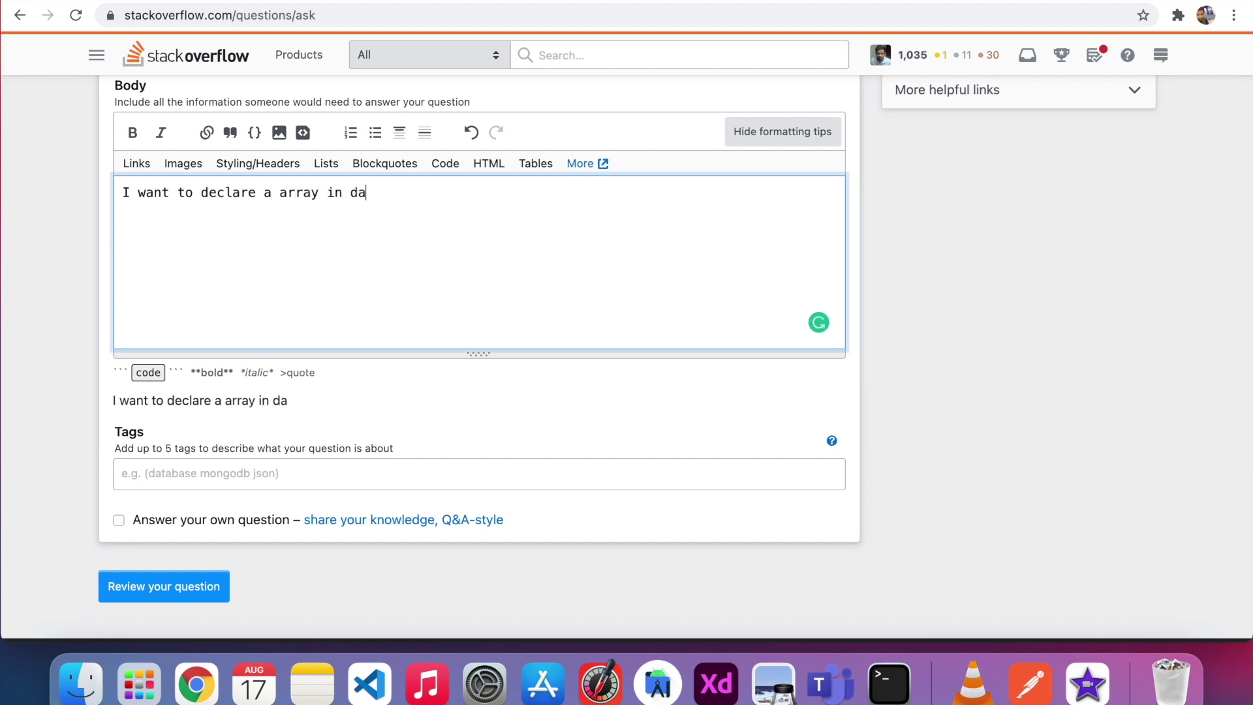
pyautogui.press('Return')
pyautogui.moveTo(270, 199)
pyautogui.click(292, 240)
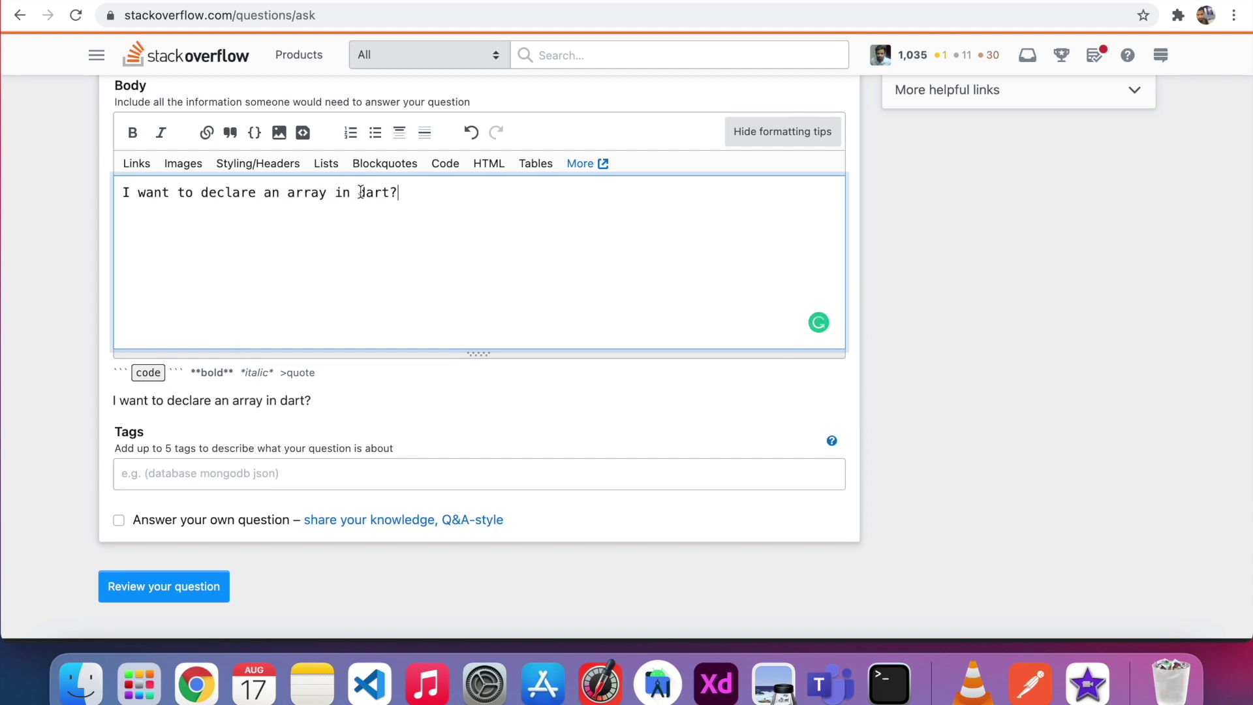
# Capitalise 'dart' to 'Dart' in the body sentence
pyautogui.moveTo(360, 194); pyautogui.dragTo(389, 191)
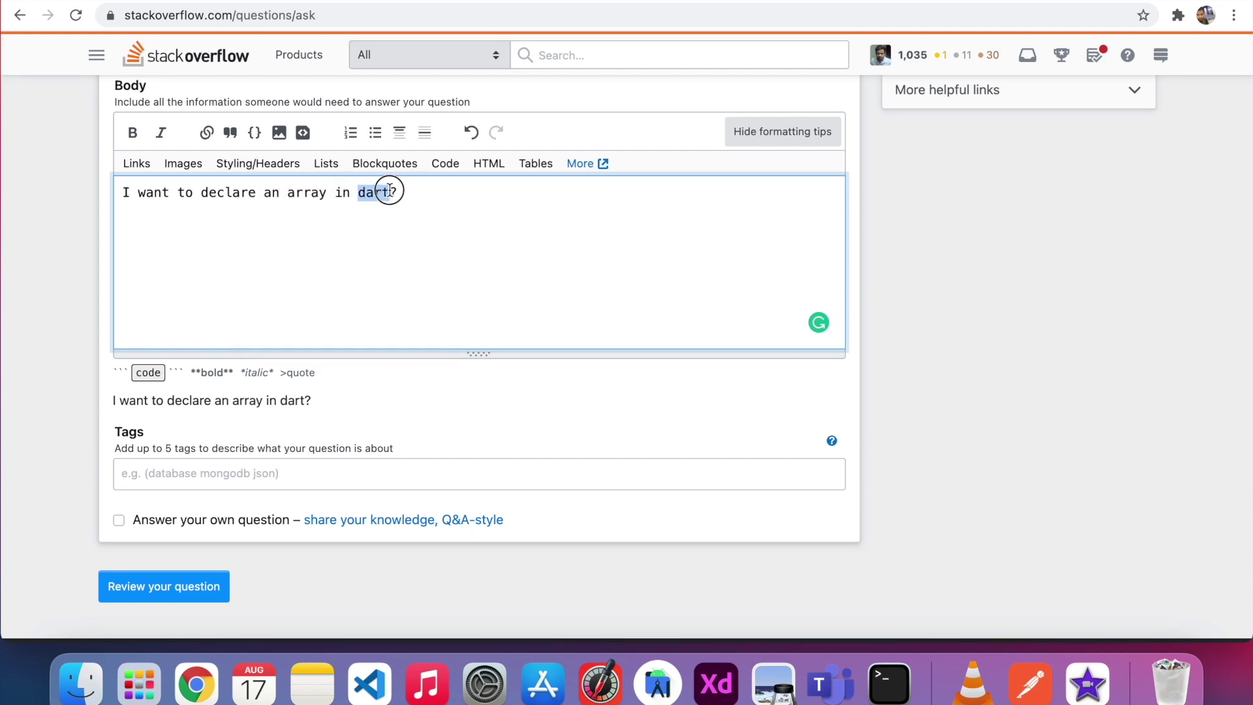
pyautogui.click(390, 190)
pyautogui.click(364, 192)
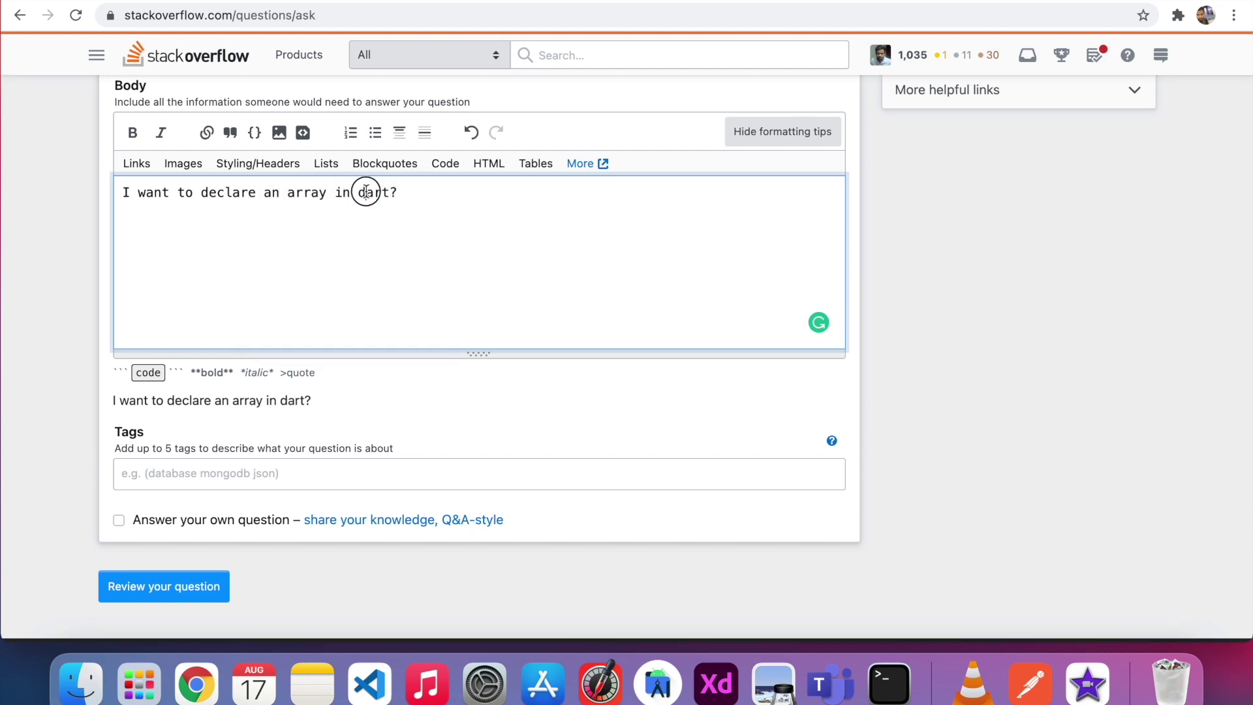
pyautogui.press('BackSpace')
pyautogui.write('D')
pyautogui.moveTo(359, 192); pyautogui.dragTo(388, 193)
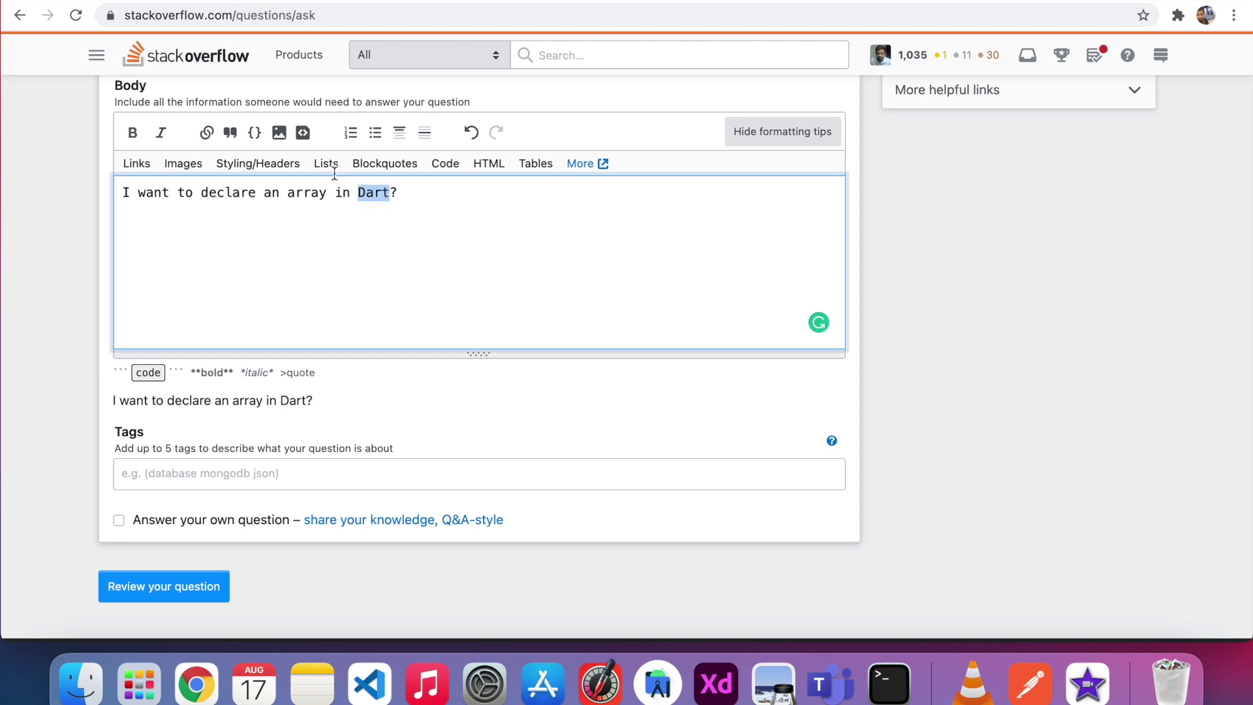
# Format Dart as inline code, then capitalise 'array' to 'Array' and make it inline code
pyautogui.click(255, 134)
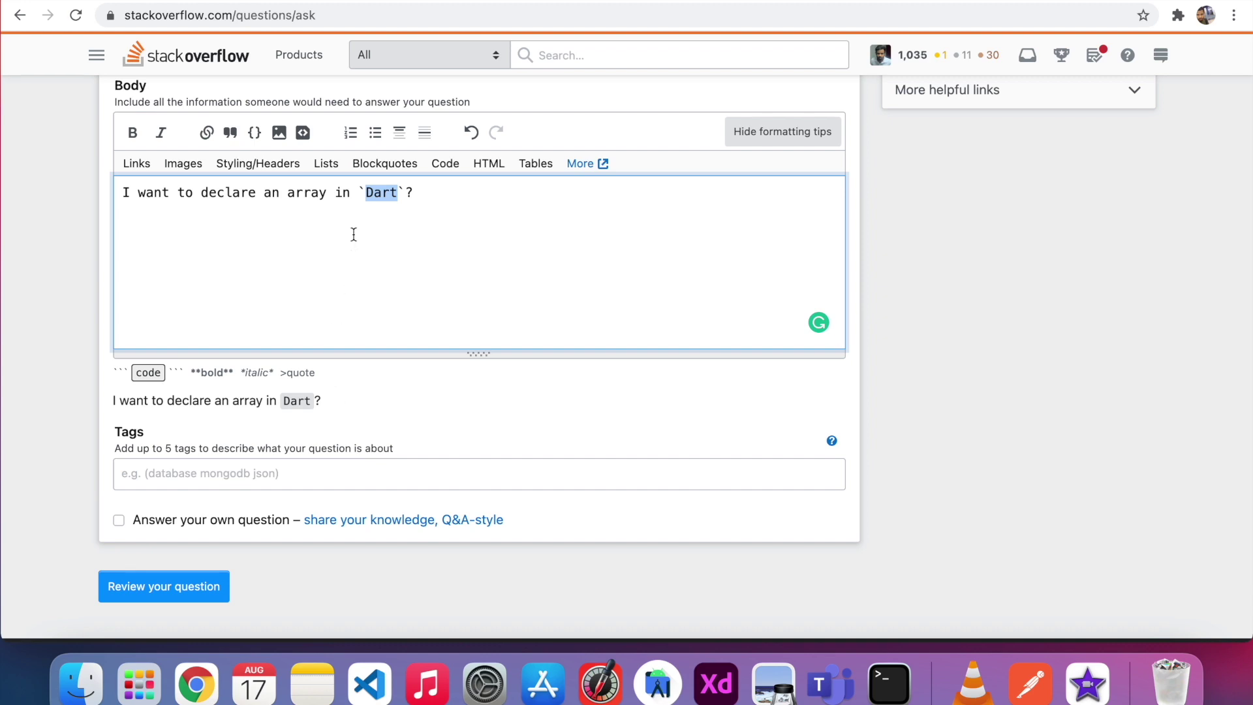
pyautogui.click(406, 206)
pyautogui.click(297, 195)
pyautogui.press('BackSpace')
pyautogui.write('A')
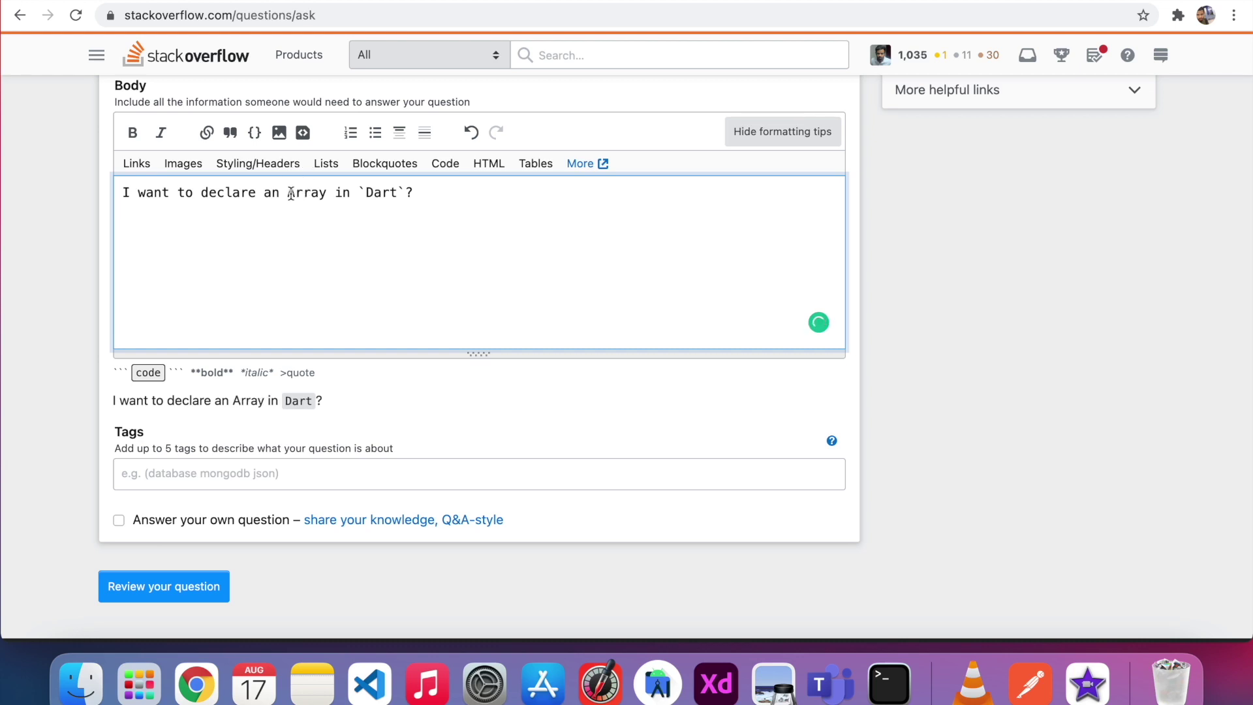
pyautogui.doubleClick(328, 192)
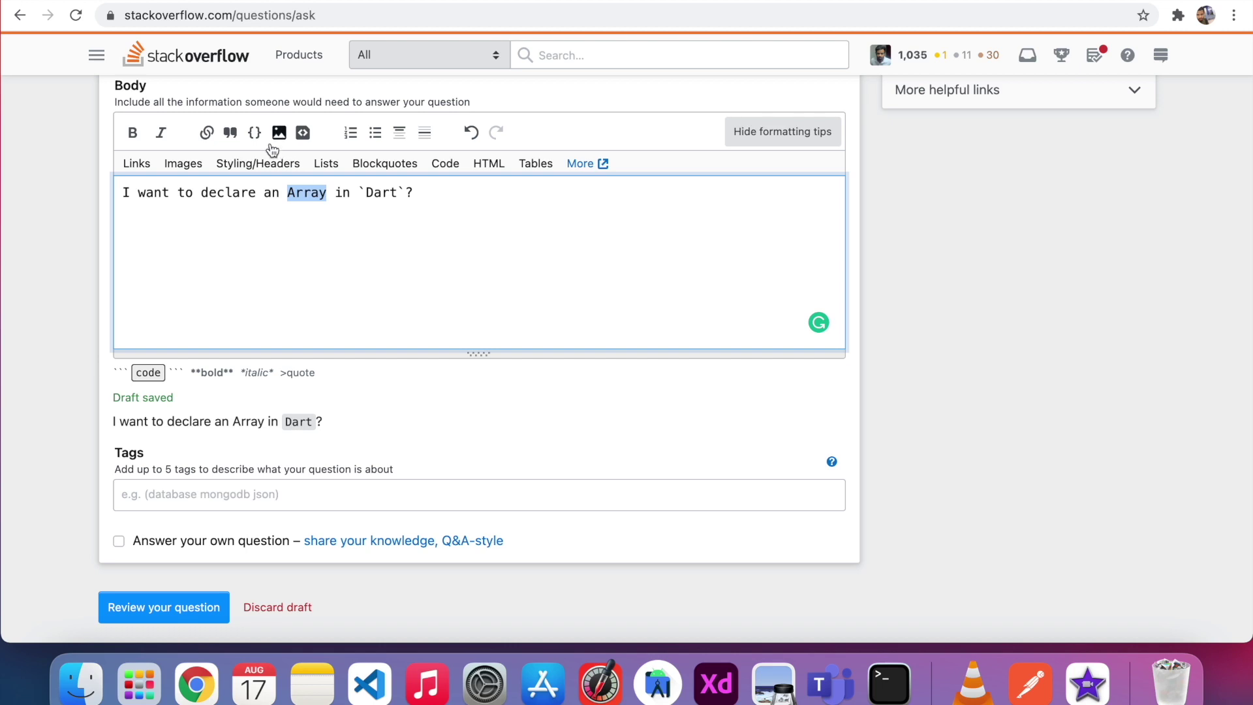
pyautogui.click(255, 133)
# Remove the backticks around Dart and make it bold instead
pyautogui.click(372, 196)
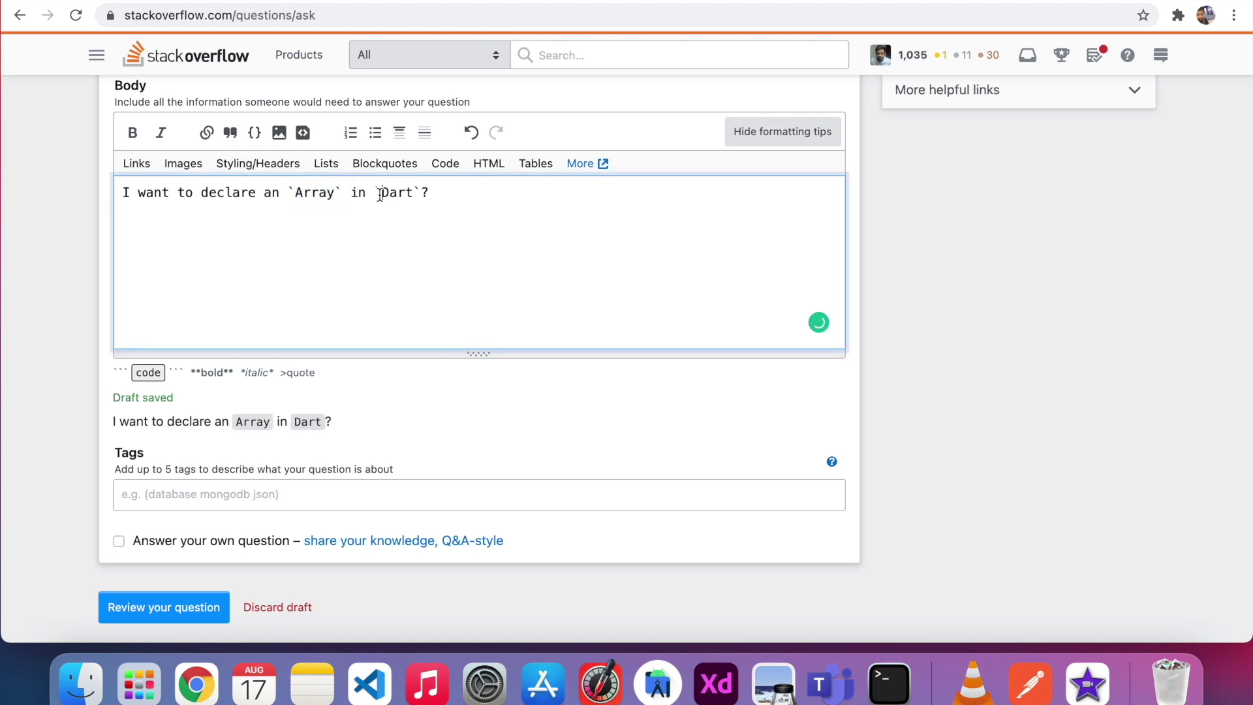
pyautogui.press('BackSpace')
pyautogui.click(414, 192)
pyautogui.press('BackSpace')
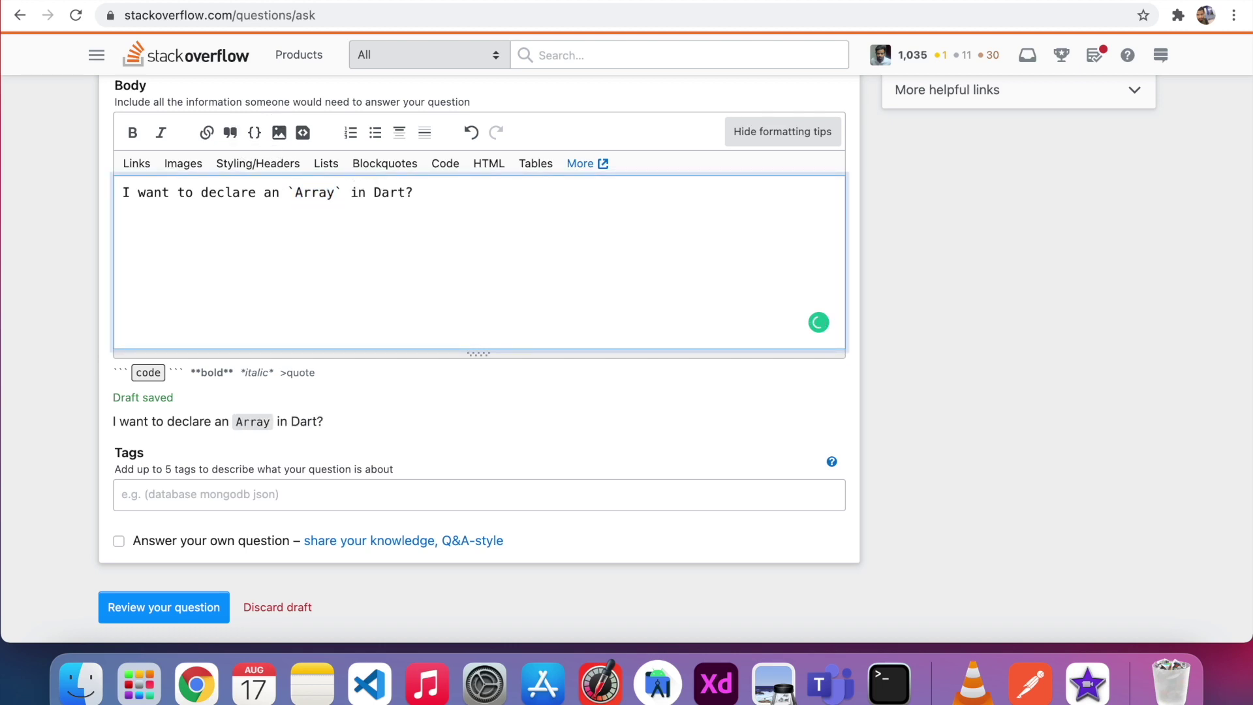
pyautogui.moveTo(373, 192); pyautogui.dragTo(405, 192)
pyautogui.click(134, 133)
pyautogui.click(414, 258)
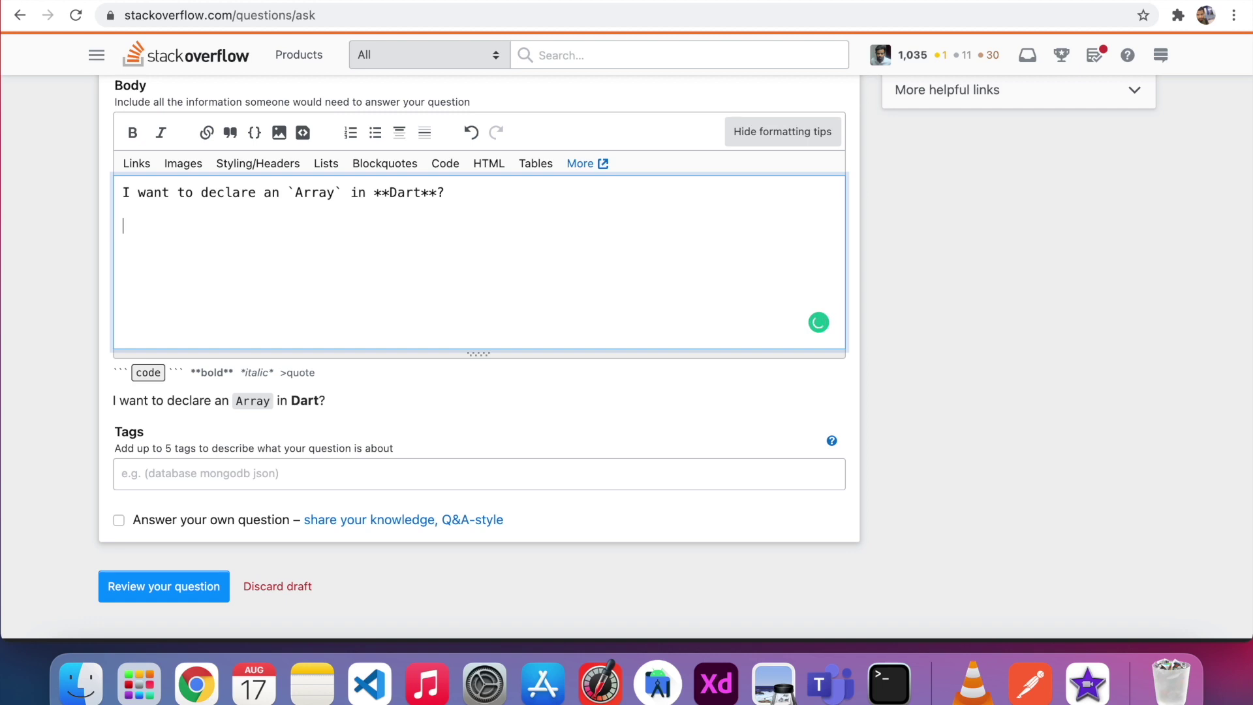
# Type the line var a=['a','b','v']; into the question body below the sentence
pyautogui.write('var ')
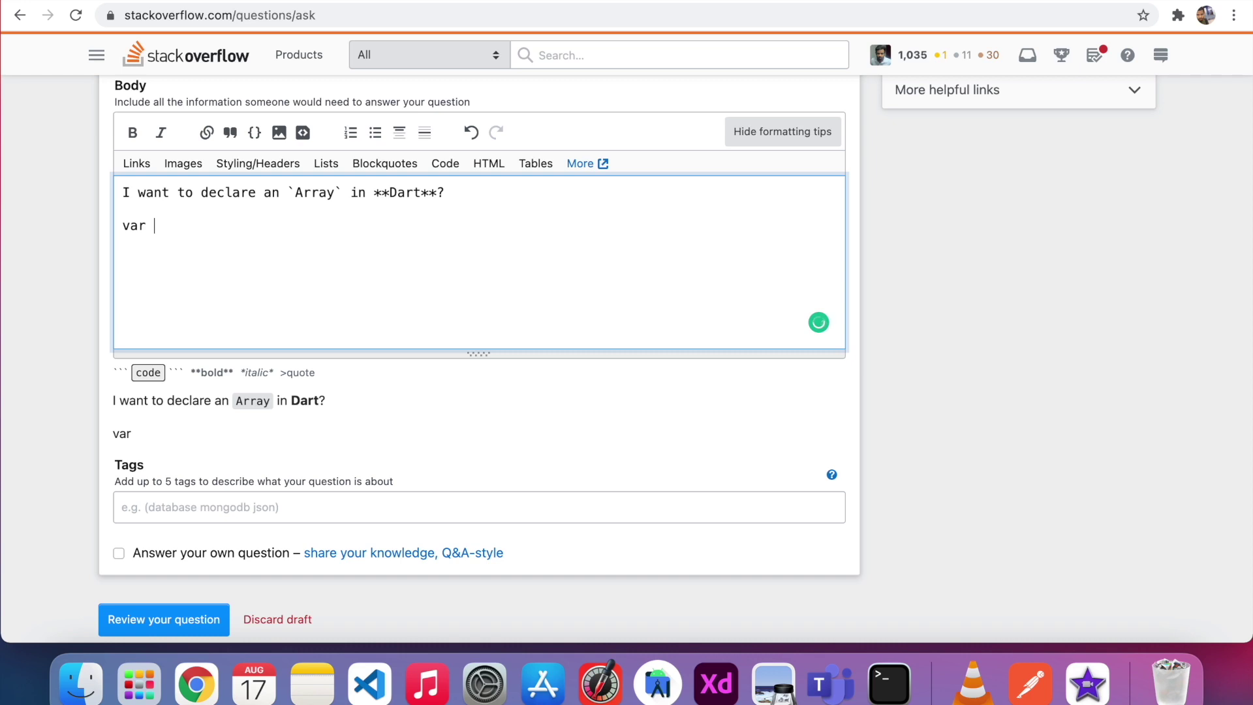
pyautogui.write('a=[];')
pyautogui.press('Left')
pyautogui.press('Left')
pyautogui.write("''")
pyautogui.press('Left')
pyautogui.write('a')
pyautogui.press('Right')
pyautogui.write(",'b'")
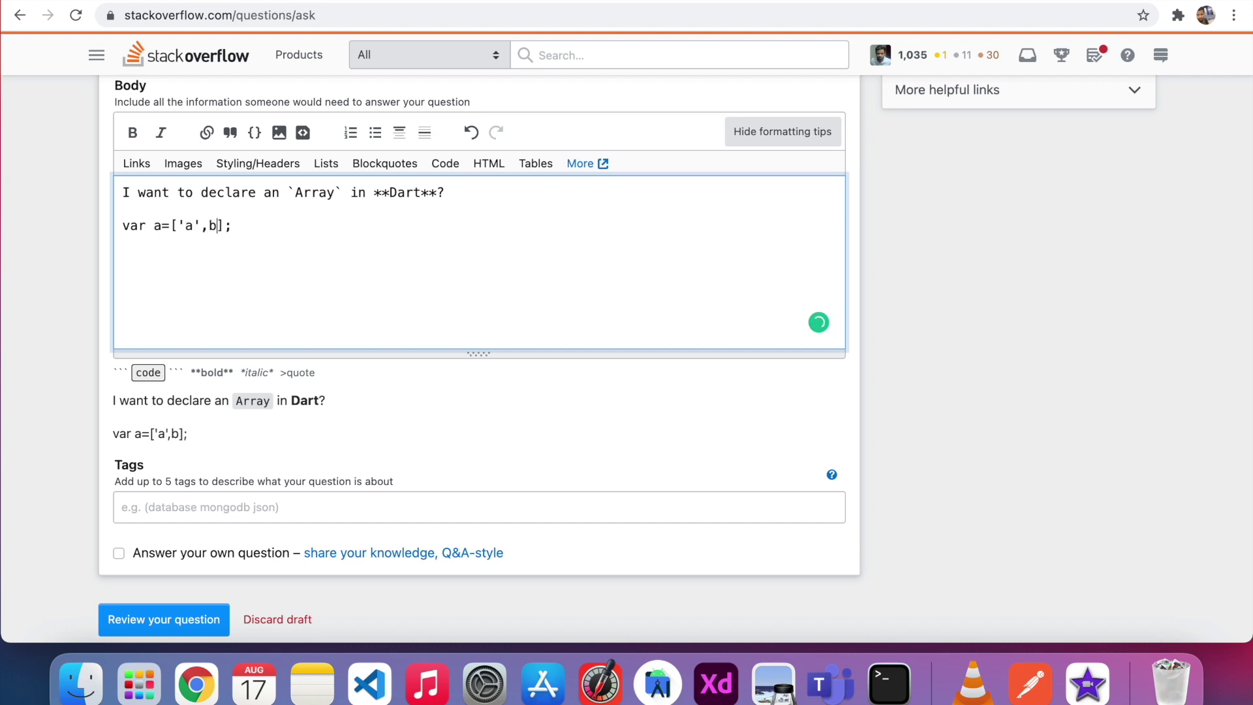
pyautogui.write(",'v")
pyautogui.press('BackSpace')
pyautogui.press('BackSpace')
pyautogui.press('BackSpace')
pyautogui.write("'b','v'")
# Format the var a=['a','b','v']; line as a code block
pyautogui.scroll(-2, 224, 279)
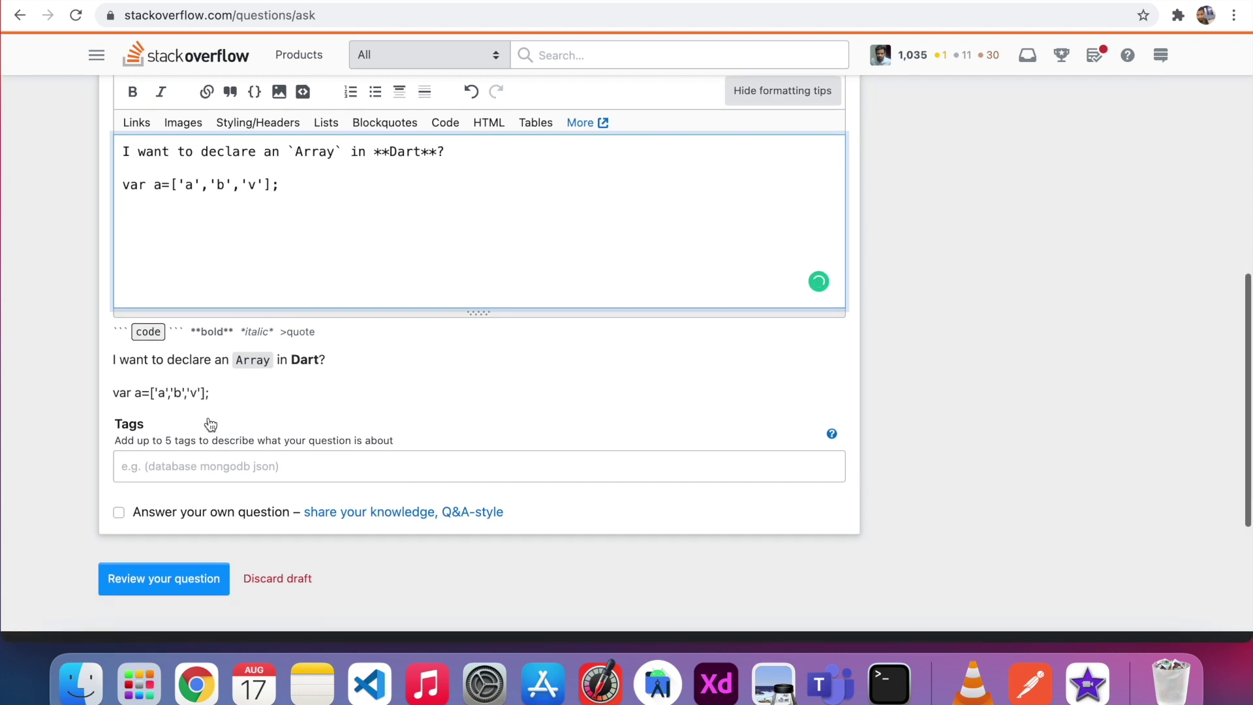
pyautogui.moveTo(210, 394); pyautogui.dragTo(101, 391)
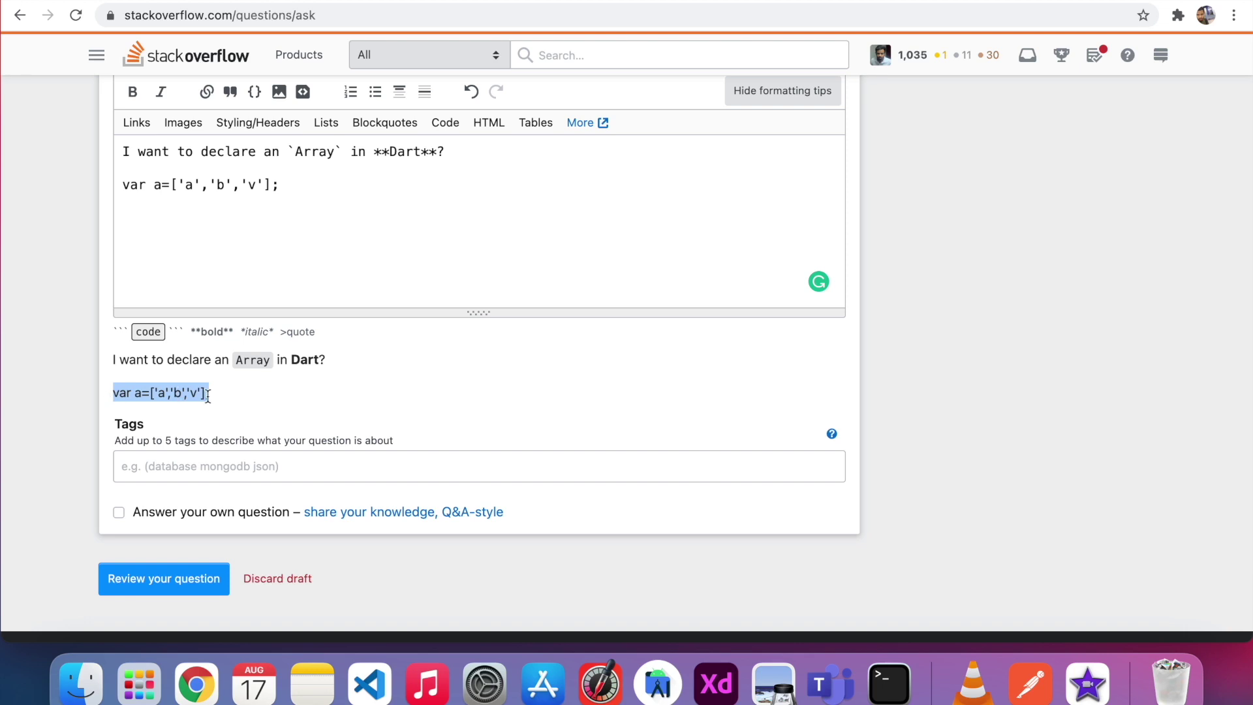
pyautogui.click(158, 222)
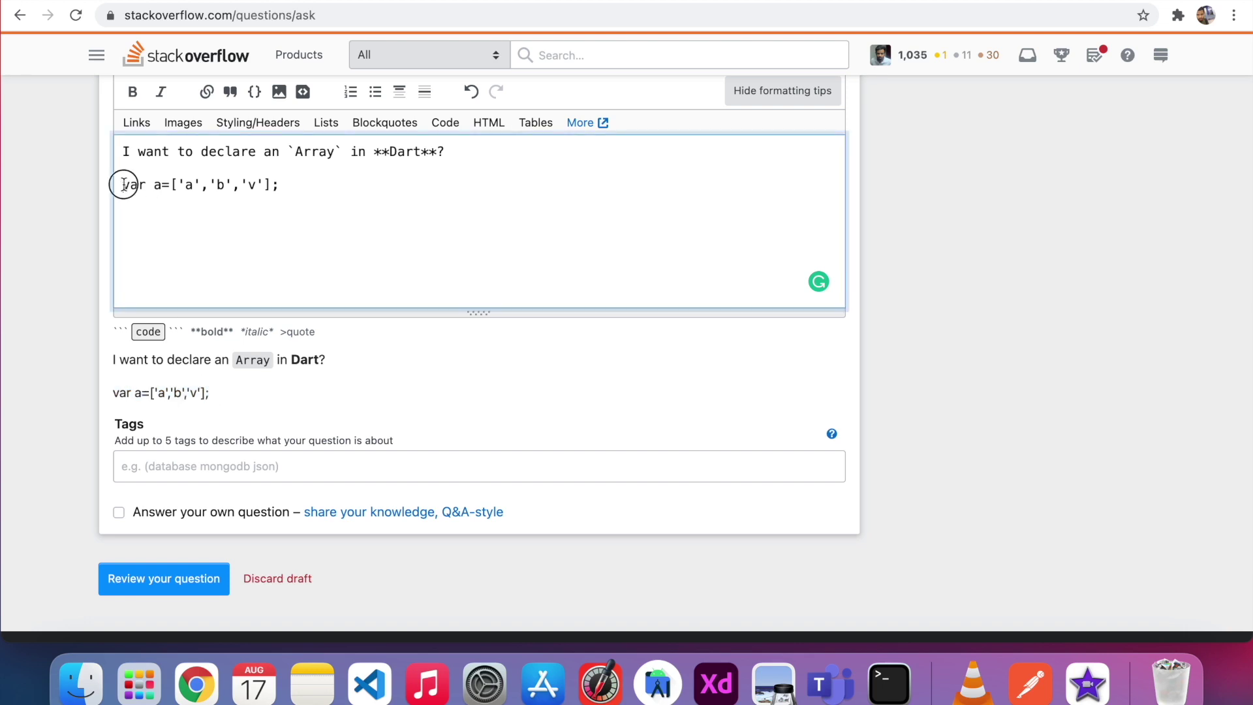
pyautogui.moveTo(121, 185); pyautogui.dragTo(291, 183)
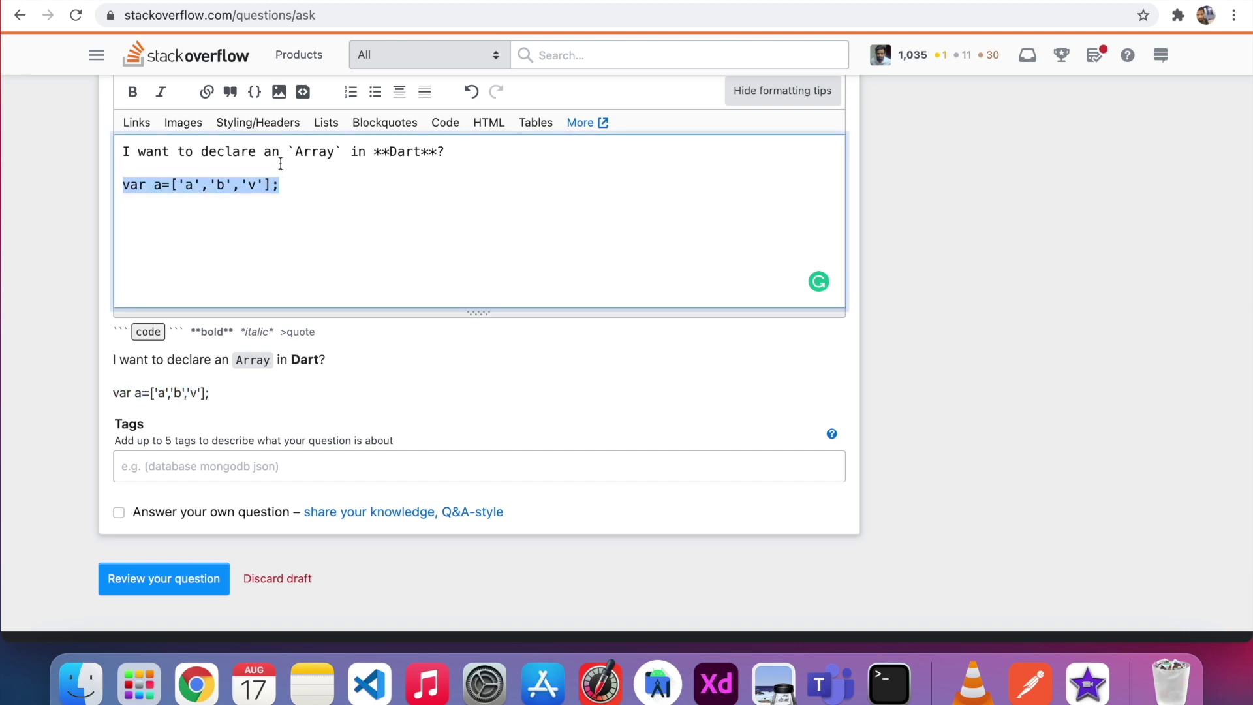
pyautogui.click(256, 94)
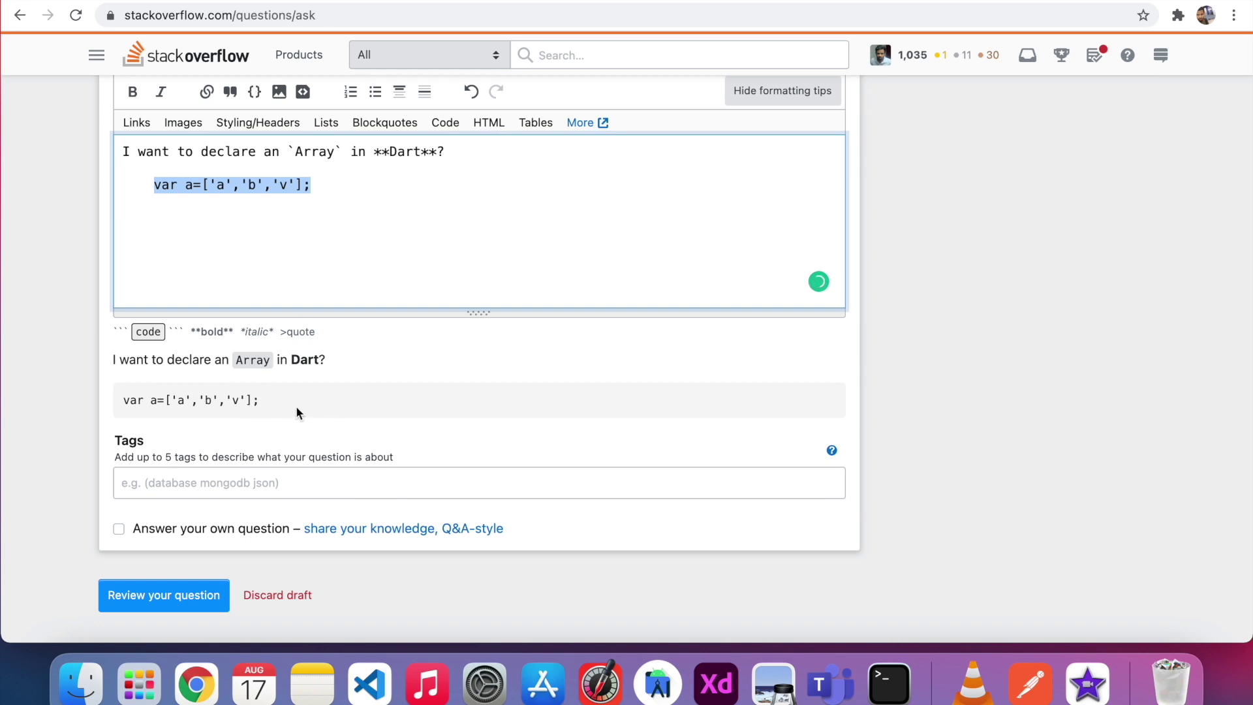
# Add the dart tag to the question from the tag suggestions
pyautogui.scroll(-2, 293, 463)
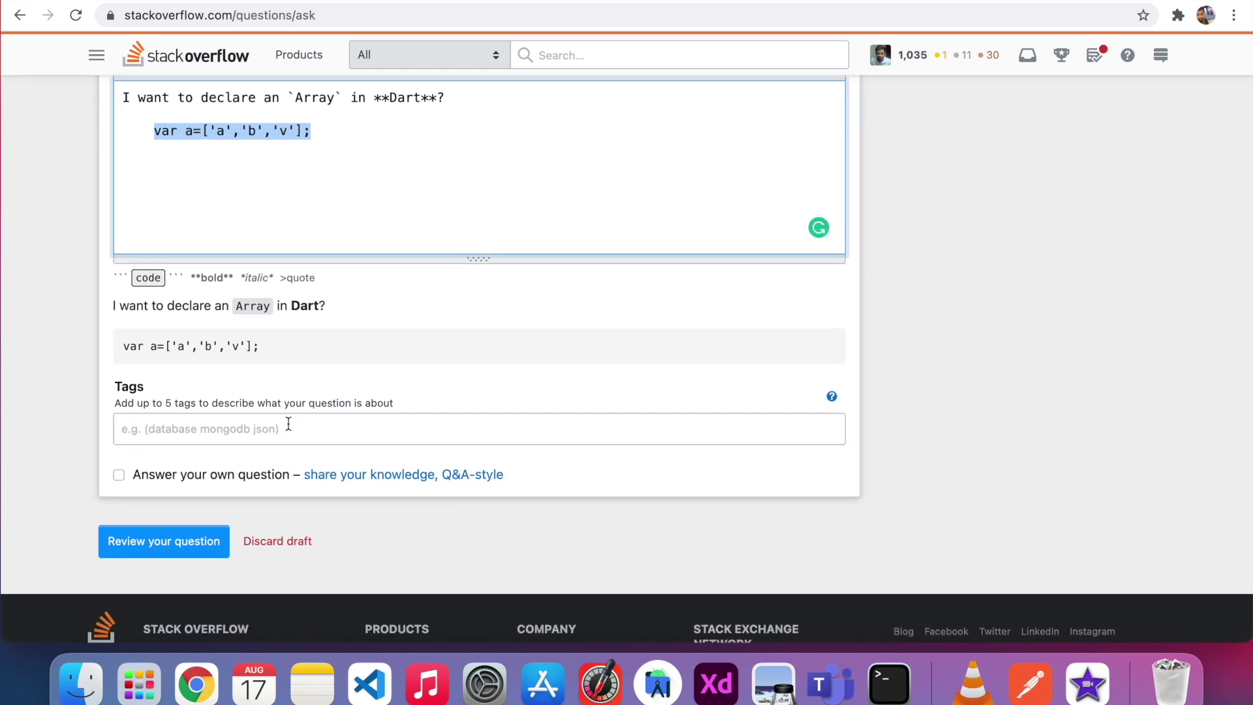
pyautogui.click(288, 424)
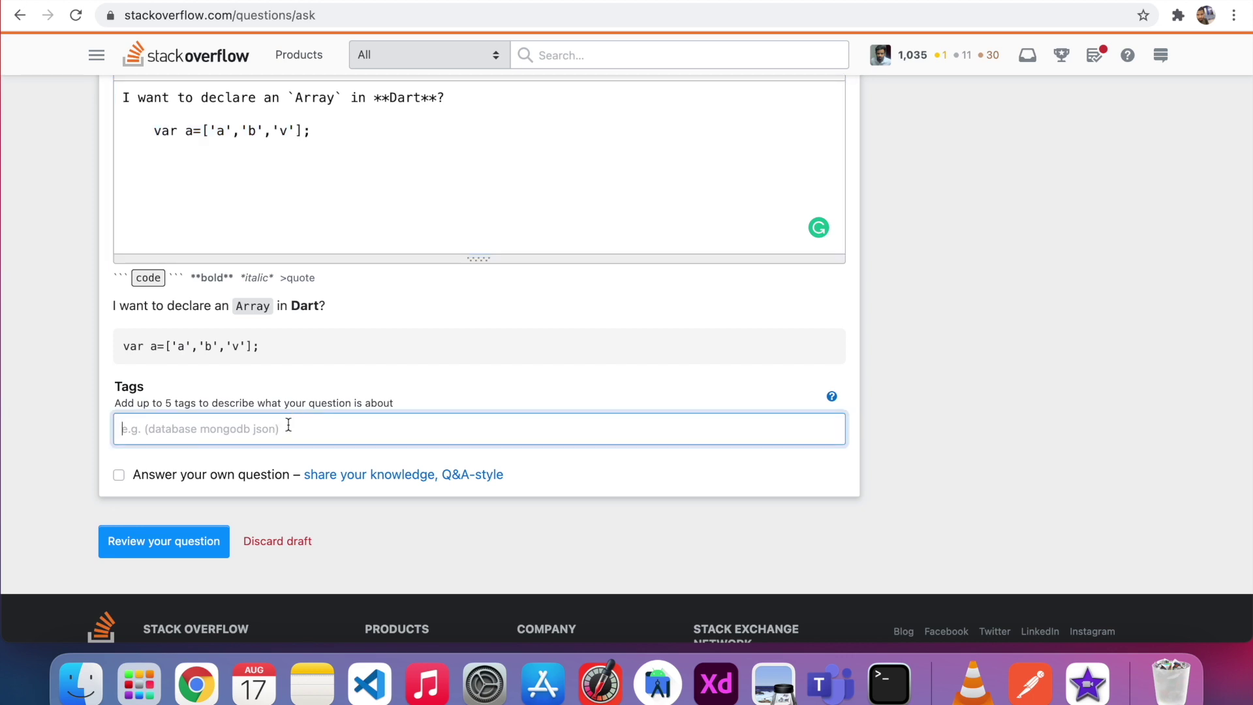
pyautogui.write('dart')
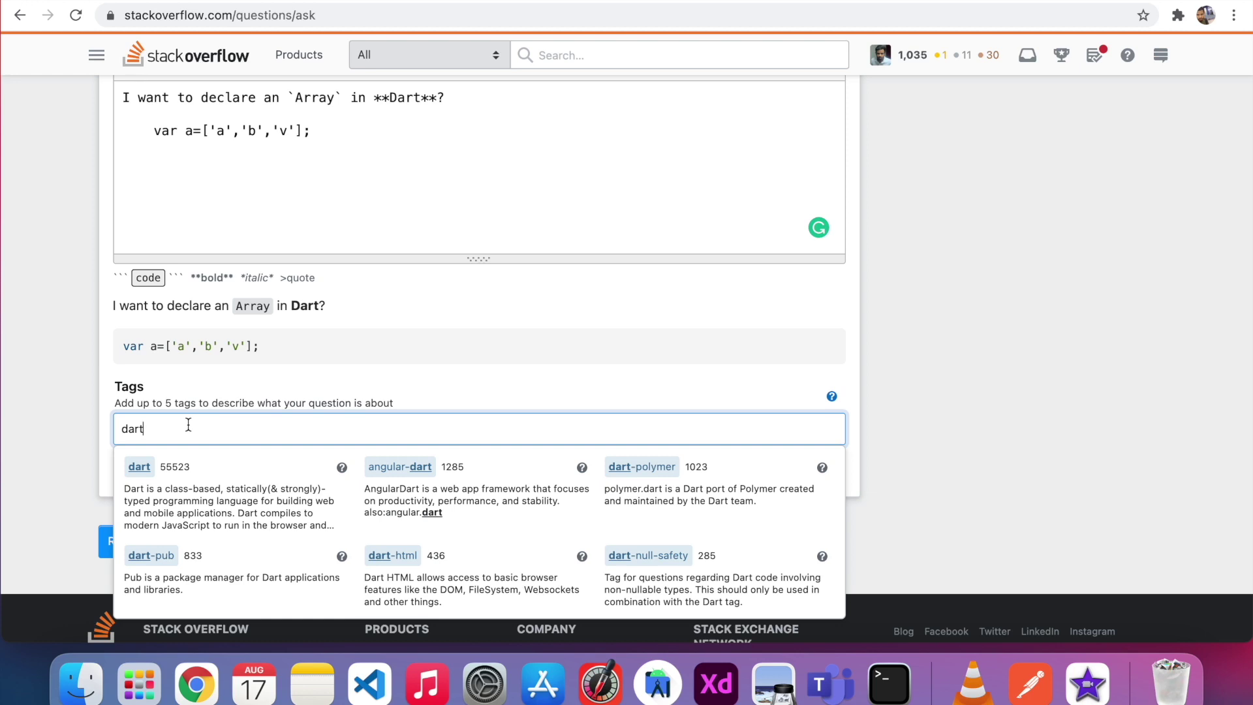
pyautogui.press('space')
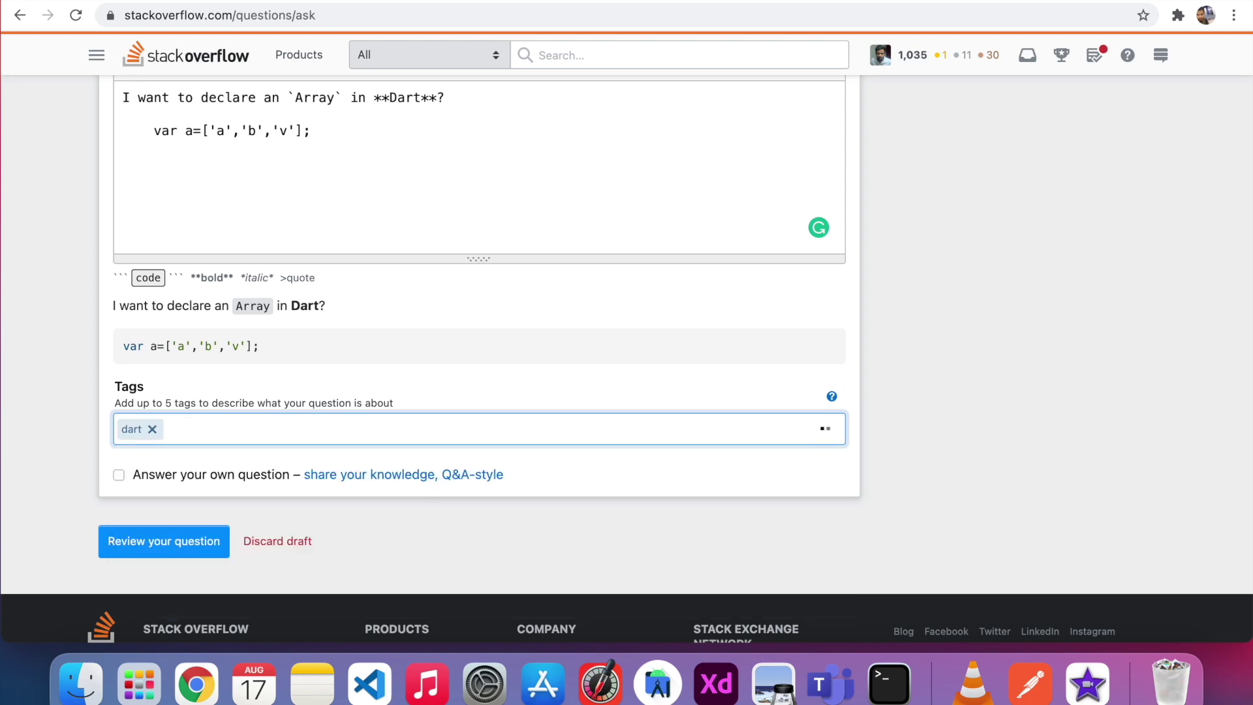
pyautogui.press('BackSpace')
pyautogui.press('BackSpace')
pyautogui.write('dart')
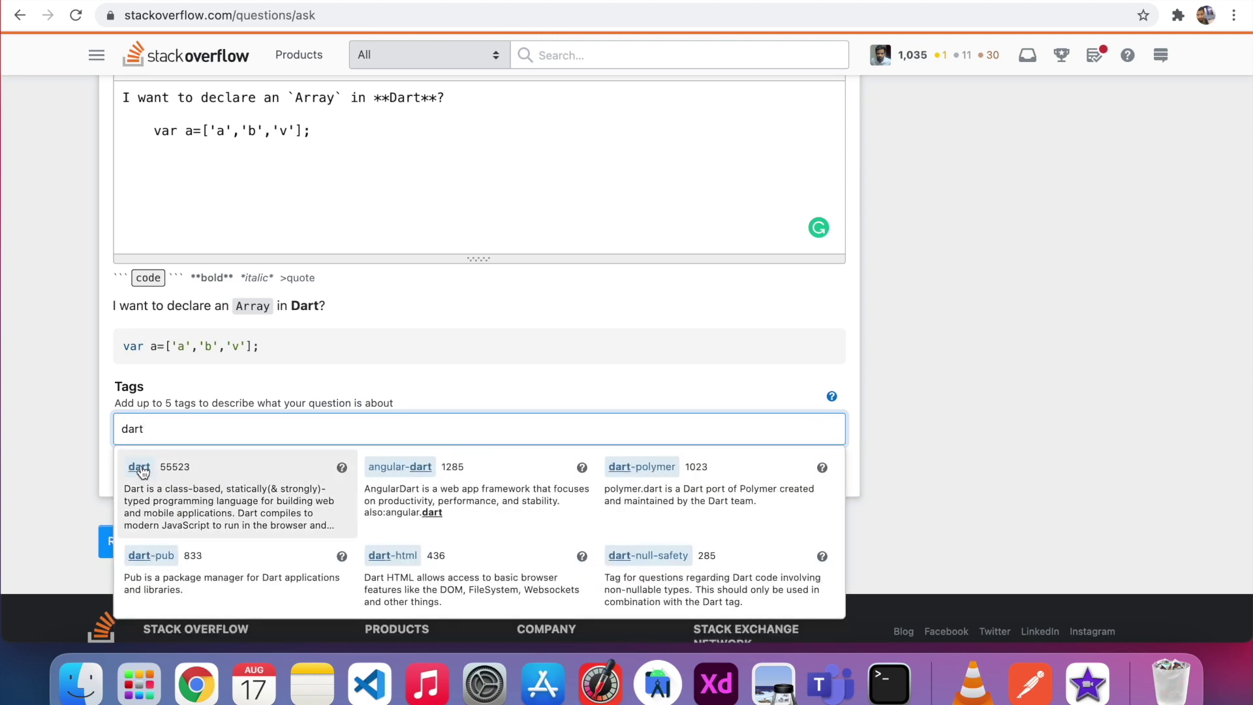
pyautogui.click(142, 482)
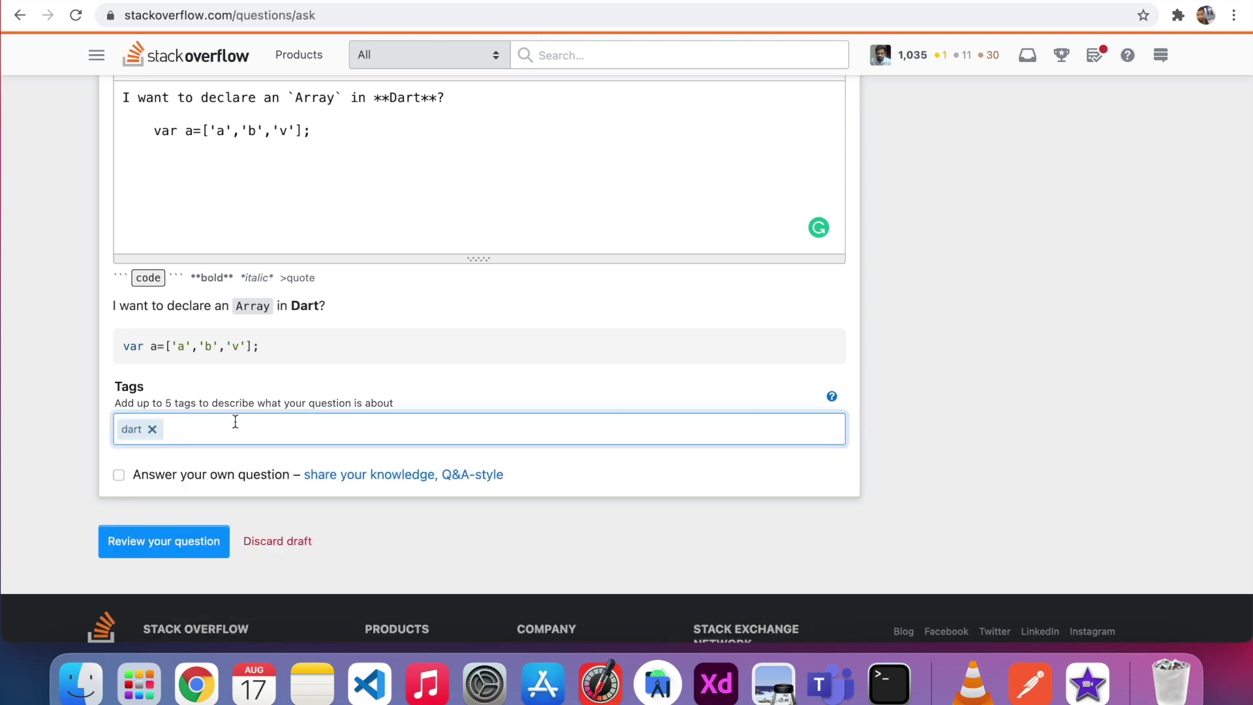
# Add the array tag in place of the mistaken arrays tag, then review the draft
pyautogui.write('array')
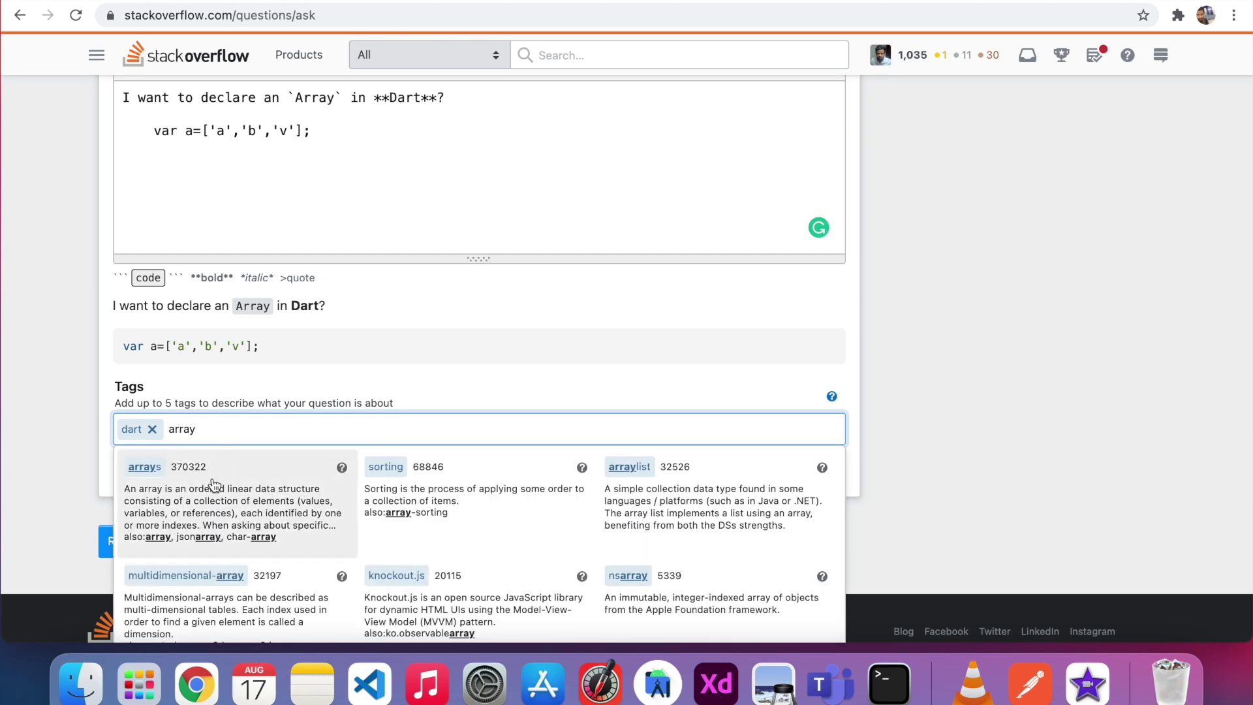
pyautogui.click(214, 486)
pyautogui.click(213, 429)
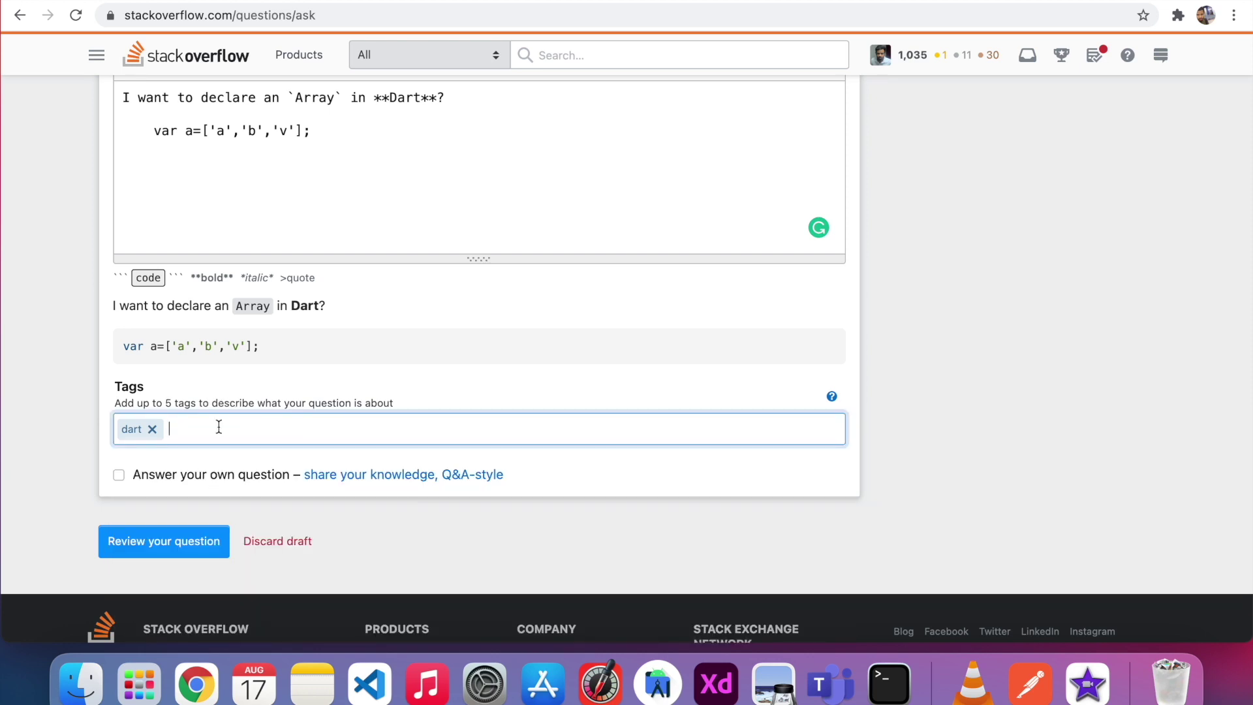
pyautogui.write('array')
pyautogui.press('space')
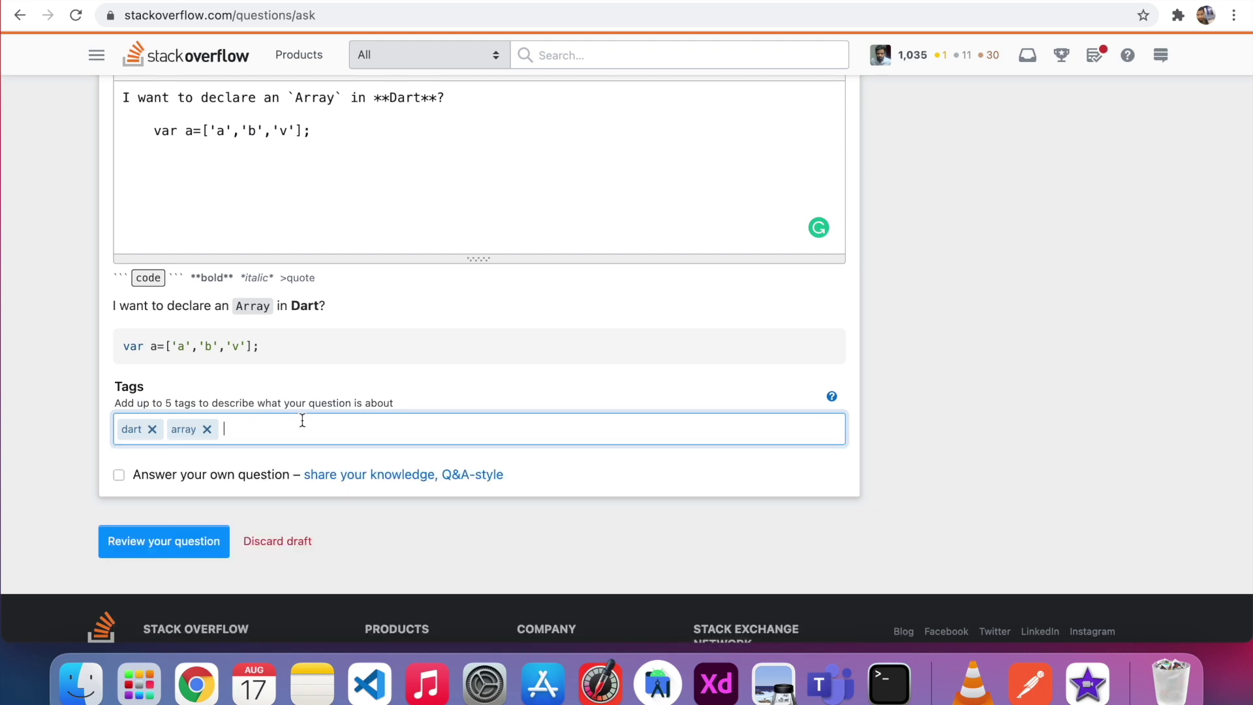
pyautogui.scroll(1, 303, 420)
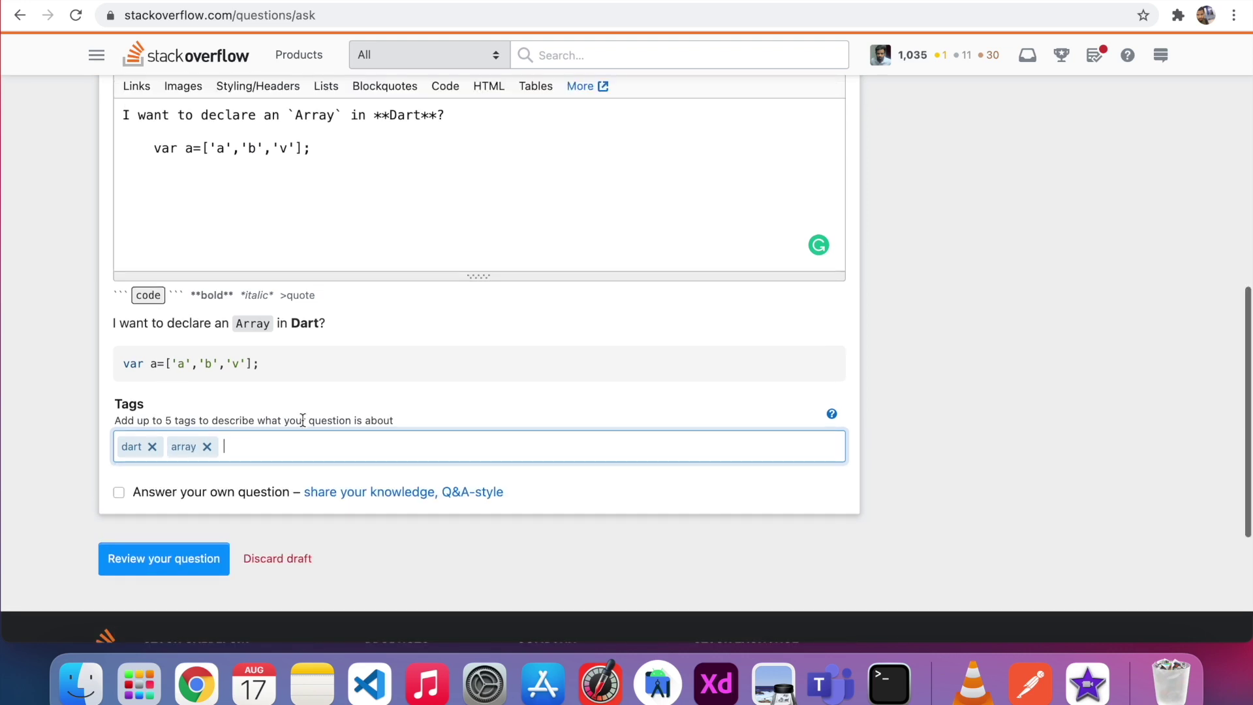
pyautogui.scroll(5, 303, 420)
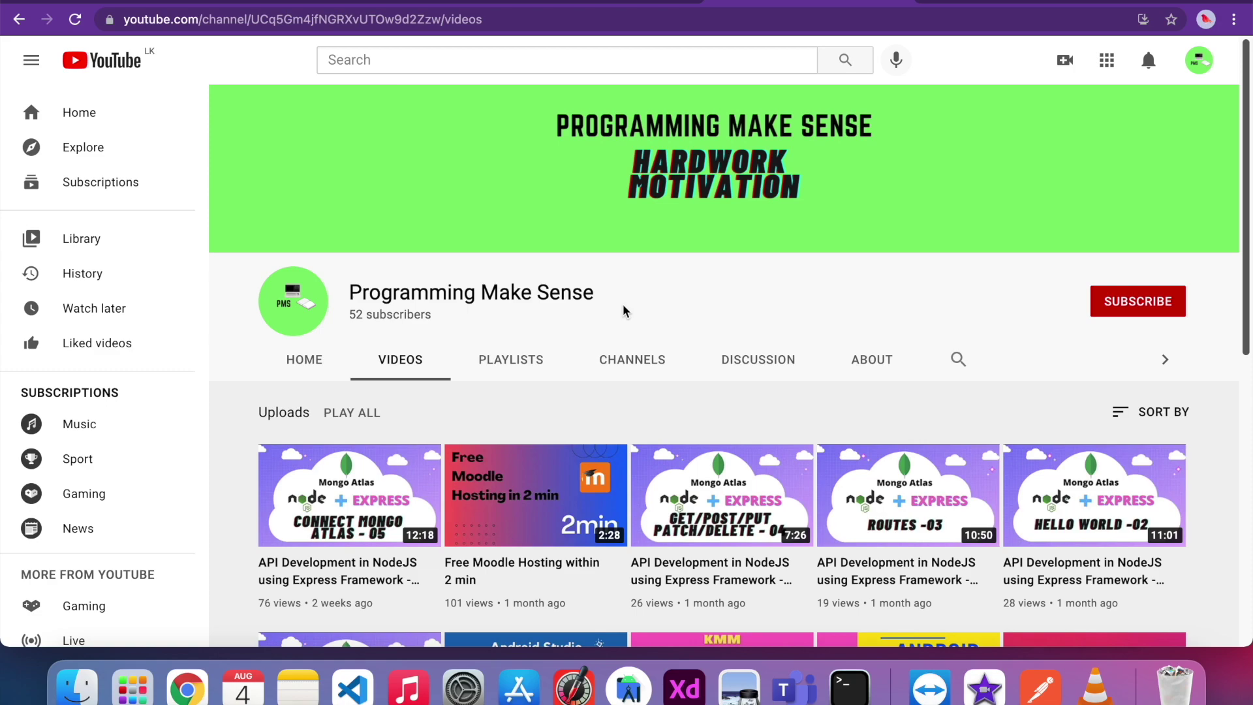
pyautogui.scroll(-8, 624, 311)
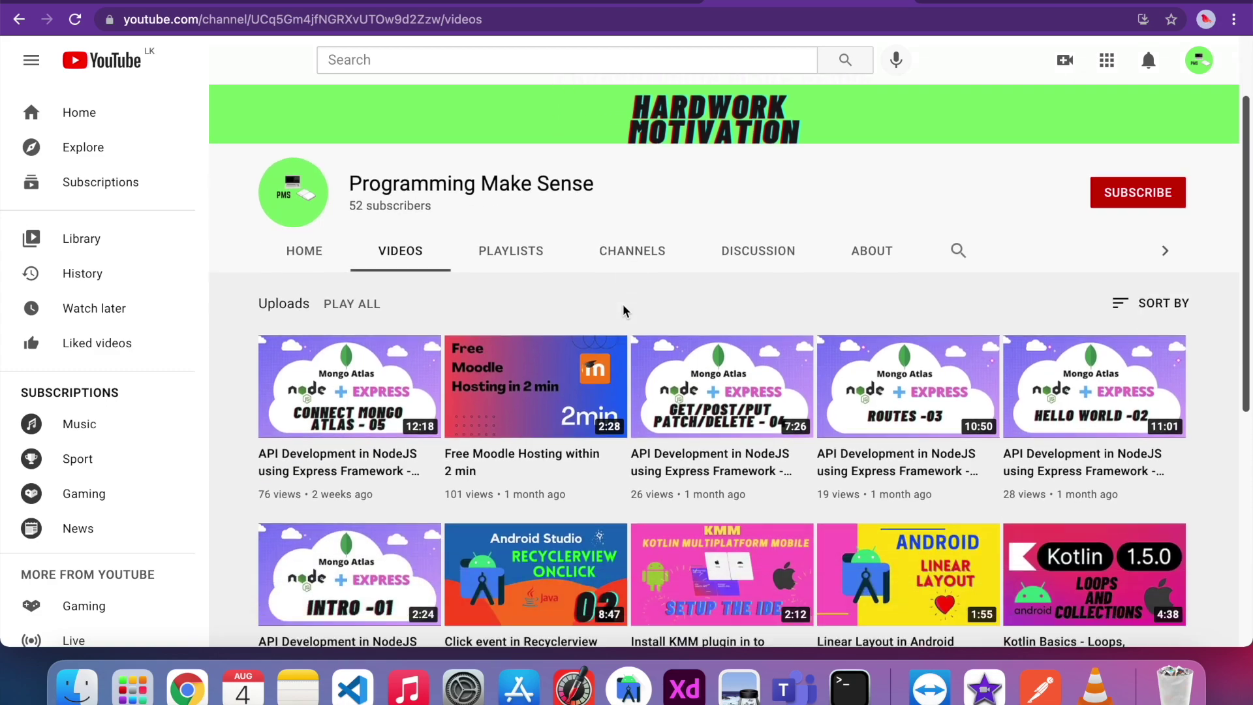
pyautogui.scroll(9, 623, 312)
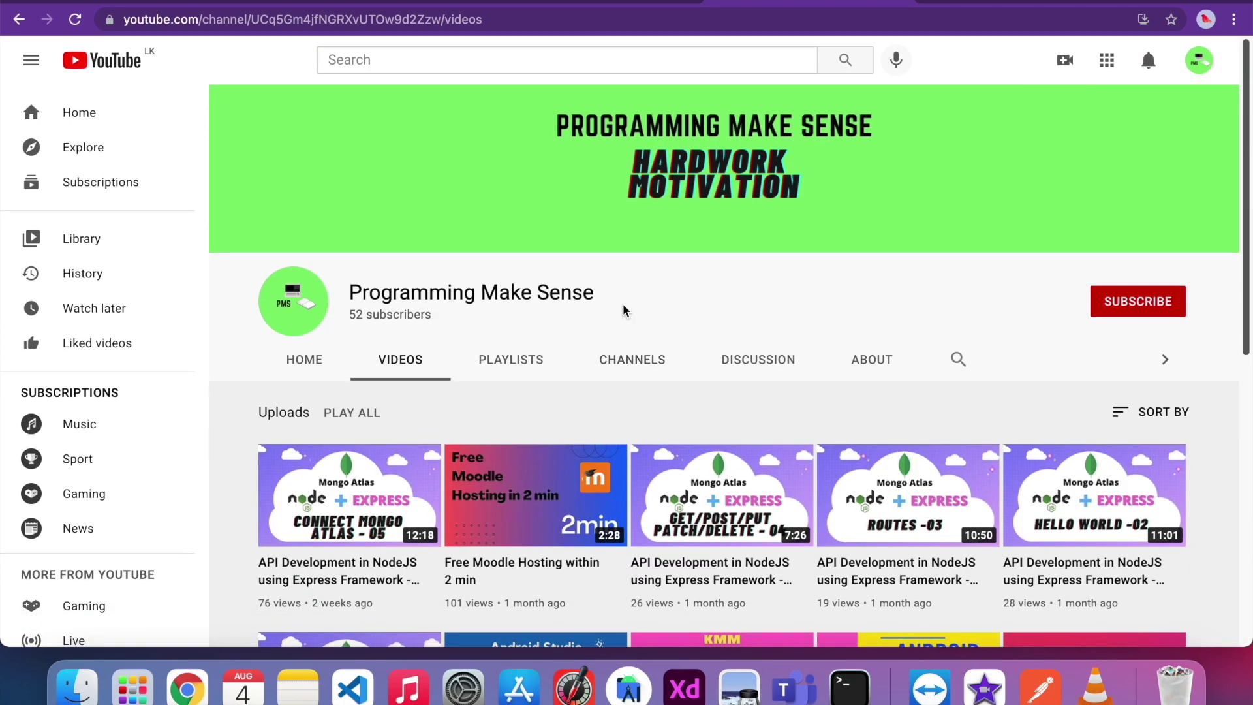